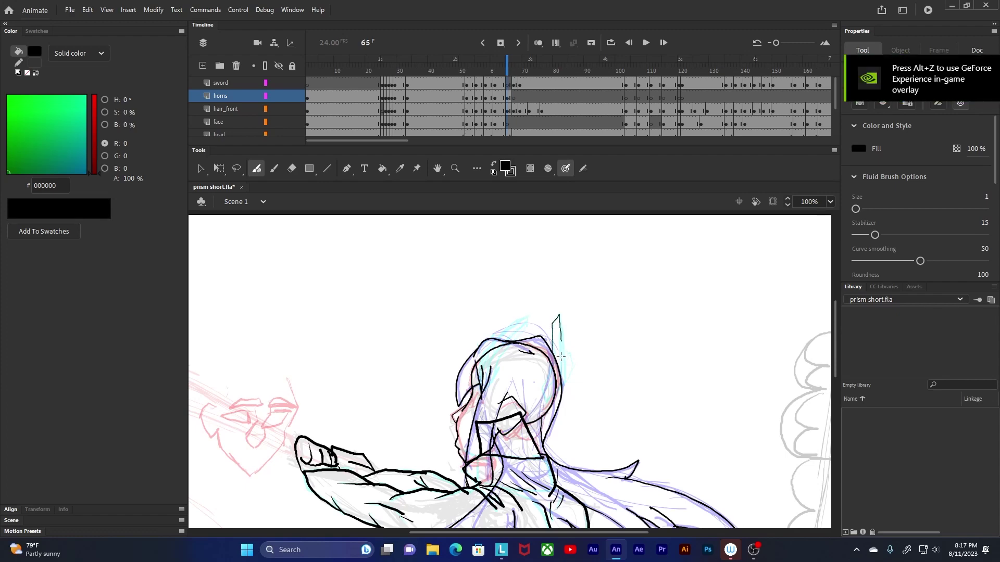
Step: On frame 65 of the horns layer, ink the right horn and its small side crystal over the cyan sketch with the Fluid Brush
key(ctrl+equal)
key(ctrl+equal)
drag(604, 322, 449, 392)
key(ctrl+z)
key(ctrl+z)
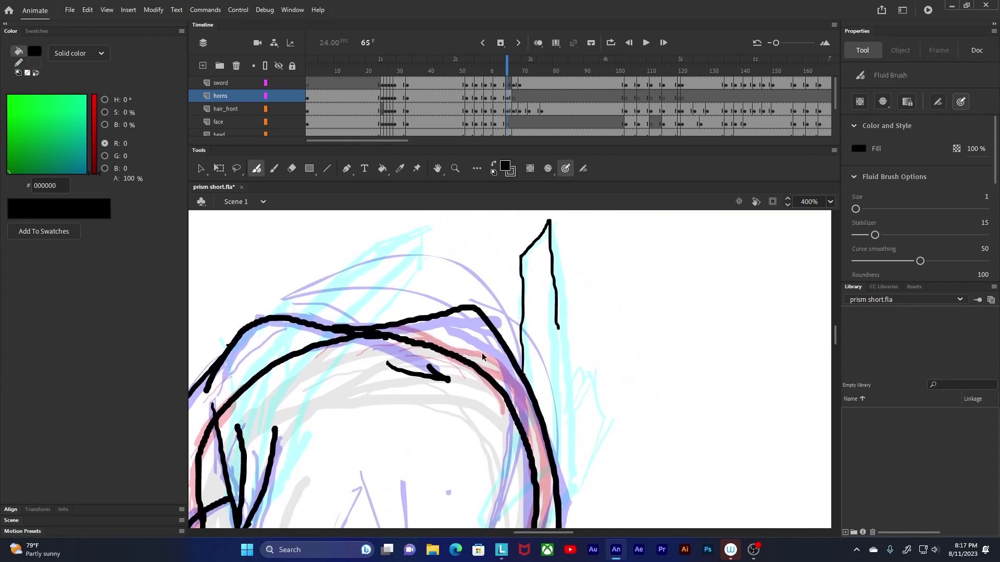
mouse_move(531, 390)
mouse_down()
mouse_move(551, 222)
mouse_move(562, 289)
mouse_up()
drag(559, 327, 556, 466)
mouse_move(560, 278)
mouse_down()
mouse_move(534, 243)
mouse_move(552, 415)
mouse_move(545, 388)
mouse_up()
drag(539, 353, 555, 315)
mouse_move(539, 316)
mouse_down()
mouse_move(557, 313)
mouse_move(527, 454)
mouse_up()
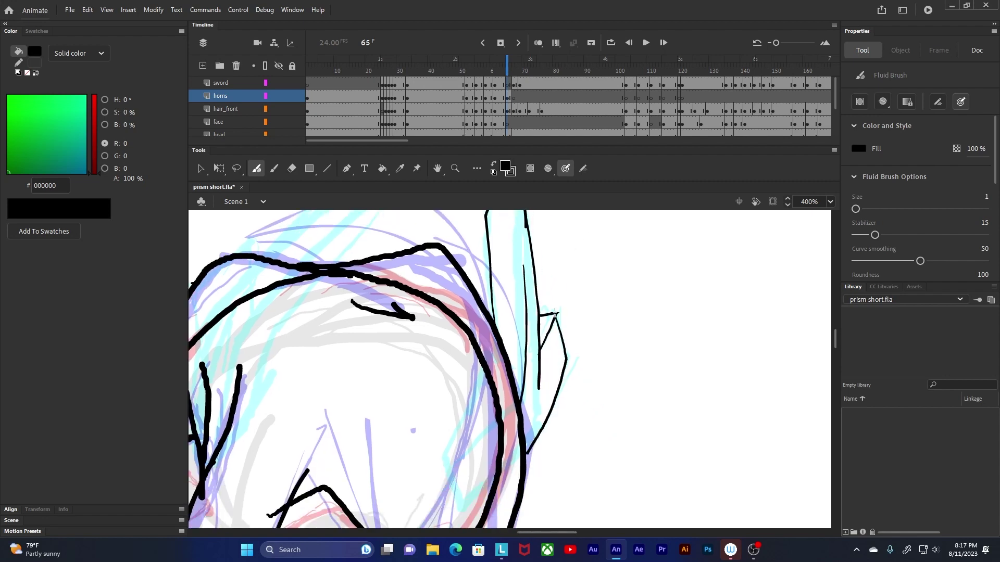
Step: Ink the left horn on frame 65, outlining its tall prong and the short crystal at its base
drag(420, 228, 383, 244)
mouse_move(357, 431)
mouse_down()
mouse_move(361, 452)
mouse_move(518, 523)
mouse_move(571, 434)
mouse_move(544, 426)
mouse_move(535, 494)
mouse_up()
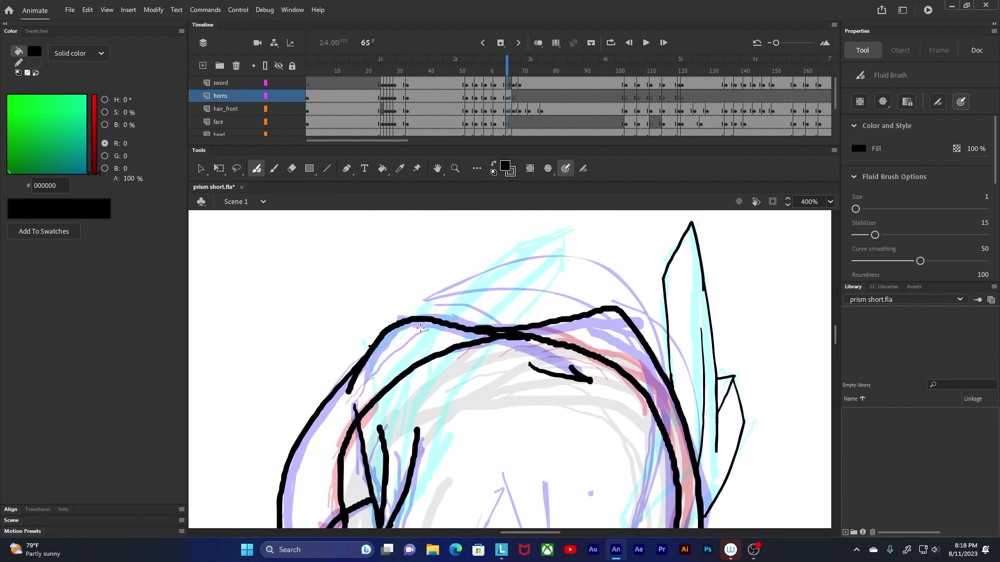
mouse_move(370, 471)
mouse_down()
mouse_move(415, 307)
mouse_move(417, 412)
mouse_up()
drag(375, 359, 421, 357)
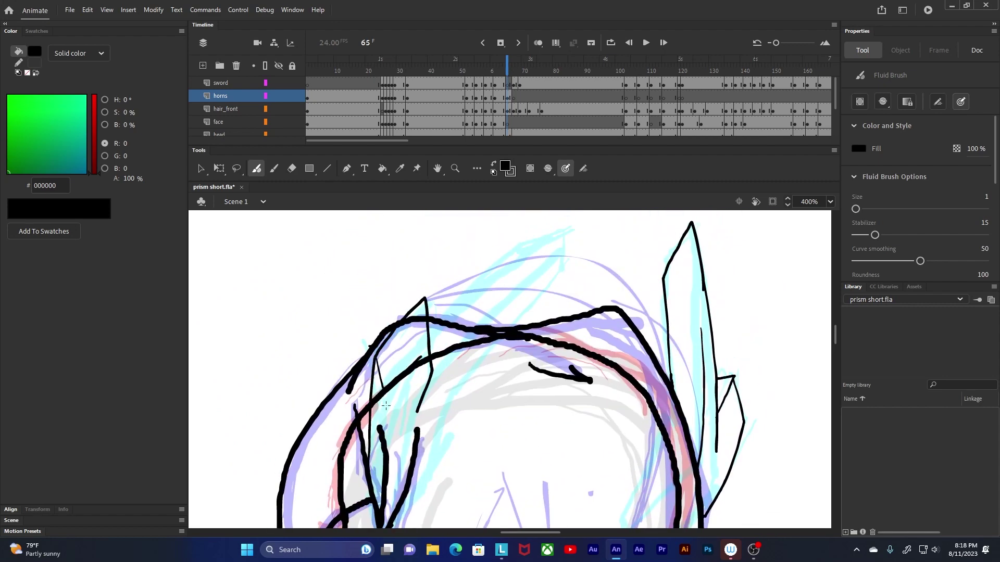
drag(386, 398, 385, 433)
mouse_move(427, 332)
mouse_down()
mouse_move(519, 241)
mouse_move(492, 356)
mouse_move(428, 455)
mouse_up()
mouse_move(440, 424)
mouse_down()
mouse_move(465, 318)
mouse_move(412, 428)
mouse_up()
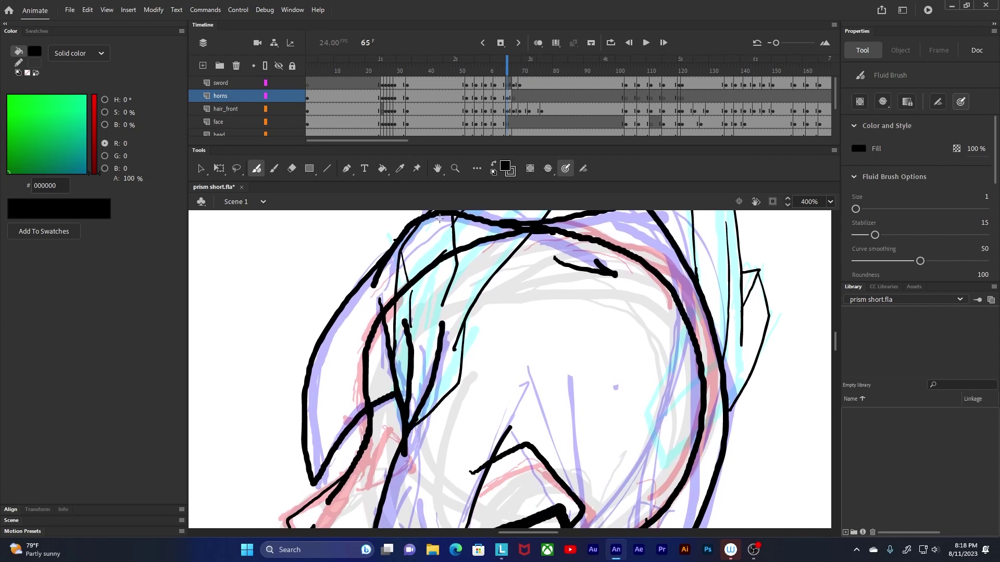
scroll(395, 369, up, 4)
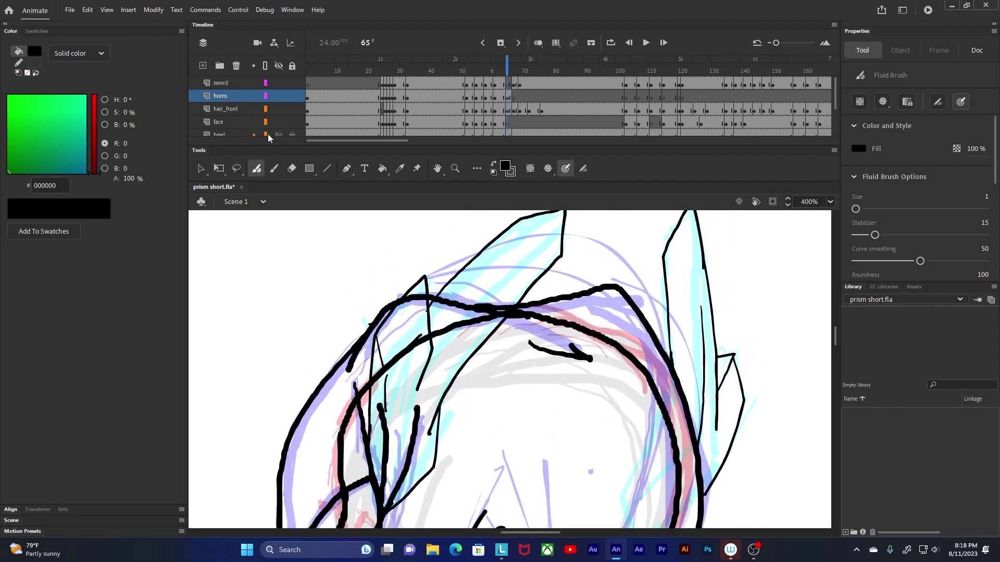
Step: Select the left horn's strokes with Free Transform, shift them toward the head's centre, and rotate them counterclockwise to stand more upright
click(219, 168)
click(377, 423)
shift+click(386, 397)
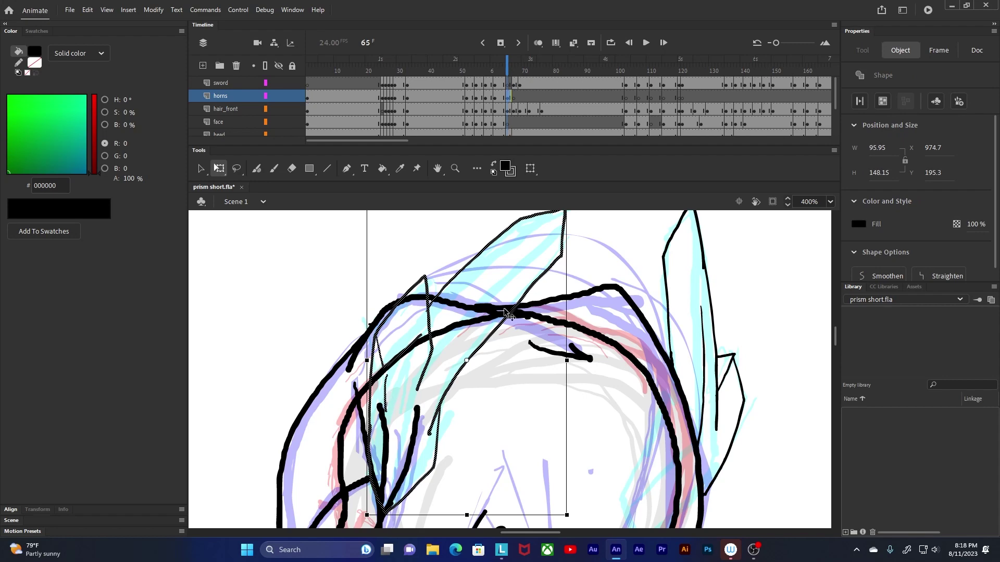
mouse_move(477, 399)
mouse_down()
mouse_move(453, 298)
mouse_move(505, 336)
mouse_up()
drag(417, 307, 447, 312)
scroll(487, 318, down, 1)
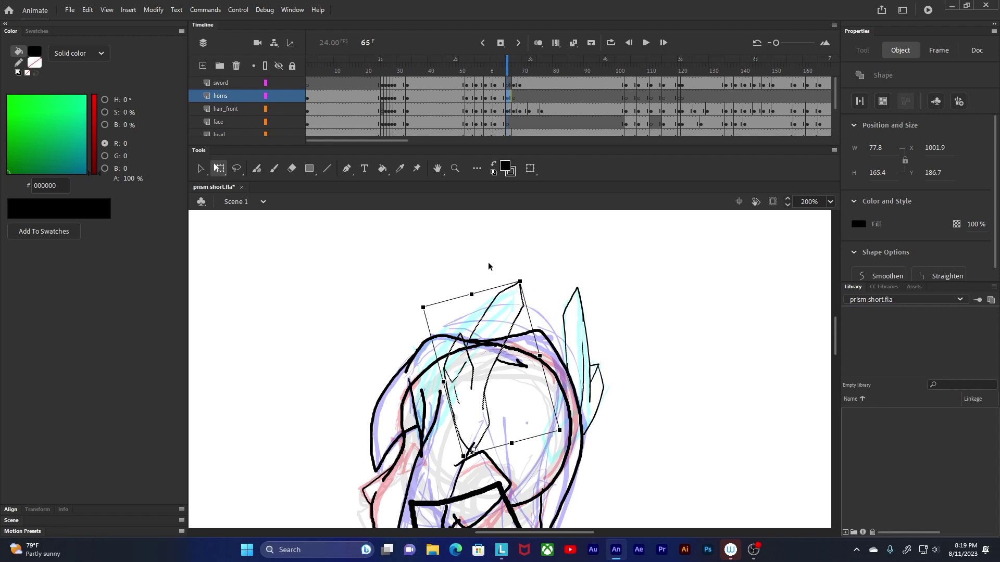
Step: On frame 68, ink the right horn's main crystal, rear tip and side crystal with the Fluid Brush, including the inner facet lines
key(.)
key(.)
key(.)
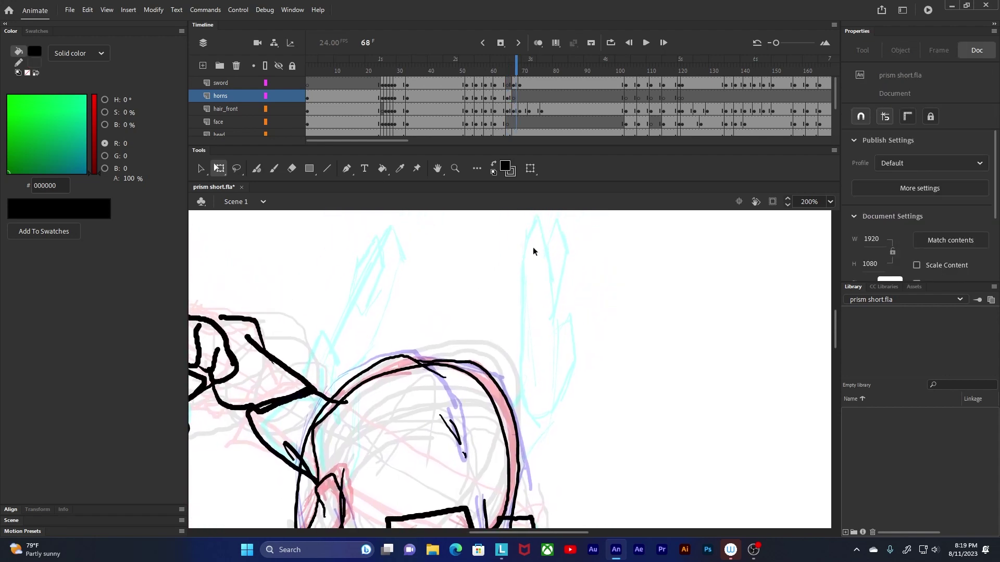
click(260, 168)
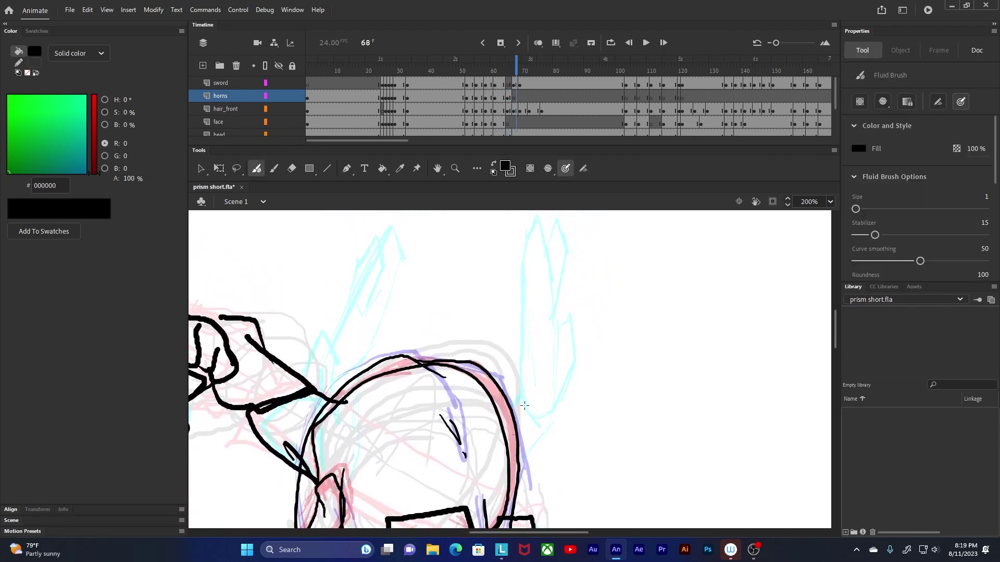
mouse_move(524, 400)
mouse_down()
mouse_move(533, 418)
mouse_move(550, 409)
mouse_up()
mouse_move(521, 406)
mouse_down()
mouse_move(538, 215)
mouse_move(553, 312)
mouse_up()
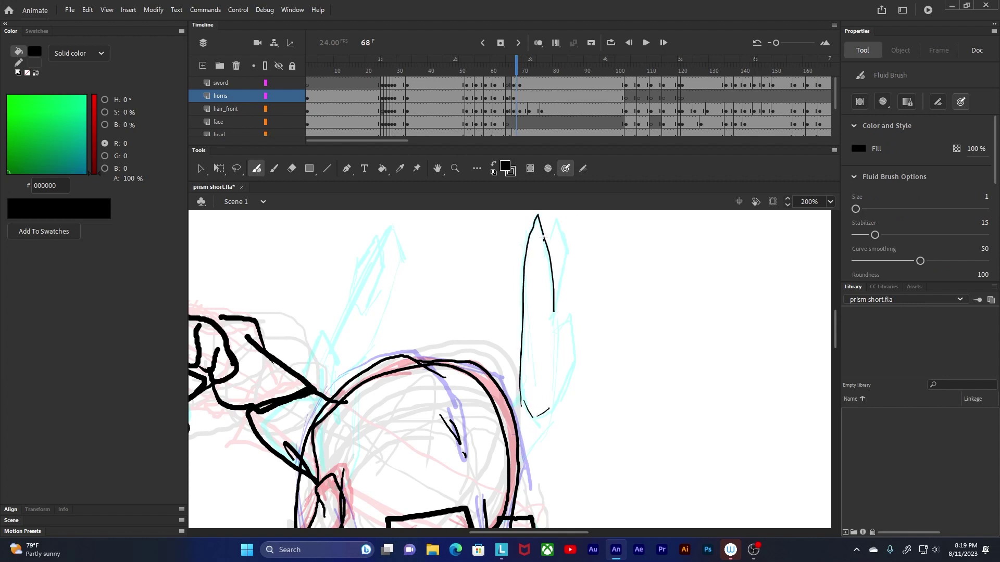
mouse_move(527, 252)
mouse_down()
mouse_move(543, 254)
mouse_move(535, 333)
mouse_move(566, 249)
mouse_move(555, 362)
mouse_up()
mouse_move(553, 318)
mouse_down()
mouse_move(574, 348)
mouse_move(526, 453)
mouse_up()
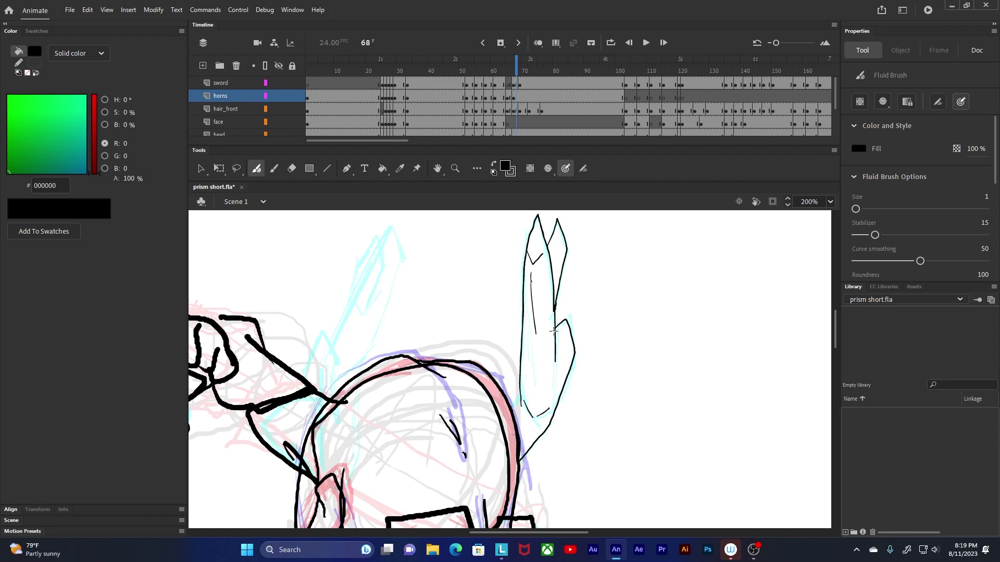
Step: Ink the left horn on frame 68, tracing its double-tipped prong, small base crystal and facet lines down to the head
drag(359, 310, 461, 281)
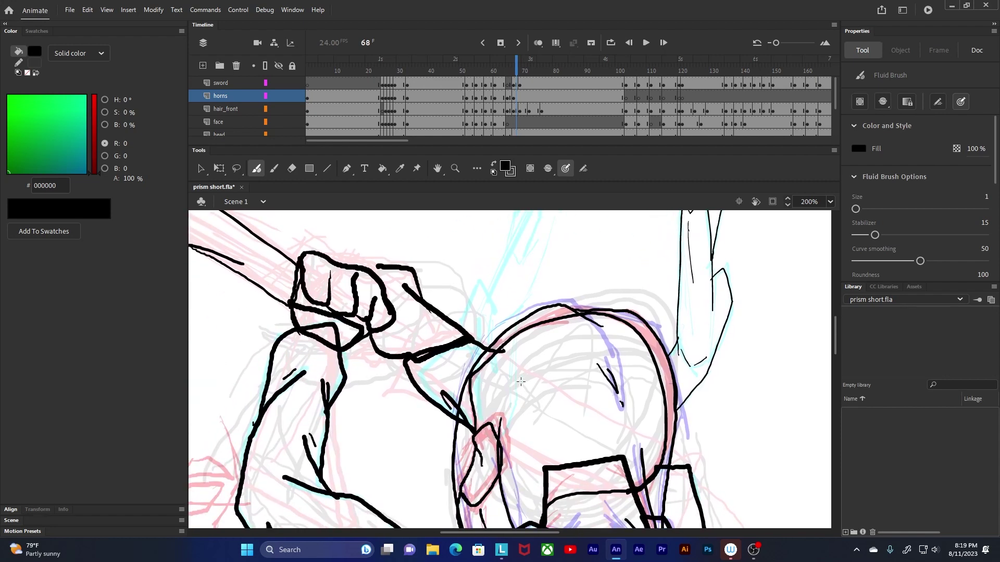
mouse_move(521, 382)
mouse_down()
mouse_move(479, 428)
mouse_move(475, 274)
mouse_move(494, 355)
mouse_up()
drag(475, 281, 475, 319)
drag(478, 333, 487, 379)
mouse_move(485, 291)
mouse_down()
mouse_move(450, 360)
mouse_move(477, 276)
mouse_move(482, 320)
mouse_up()
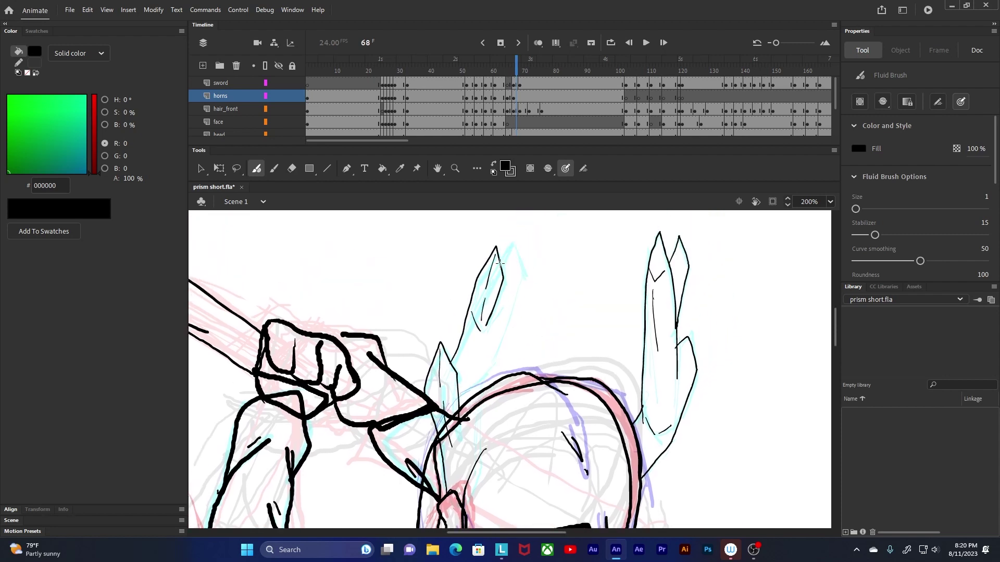
mouse_move(500, 264)
mouse_down()
mouse_move(517, 296)
mouse_move(472, 390)
mouse_up()
drag(528, 300, 524, 263)
drag(480, 330, 477, 411)
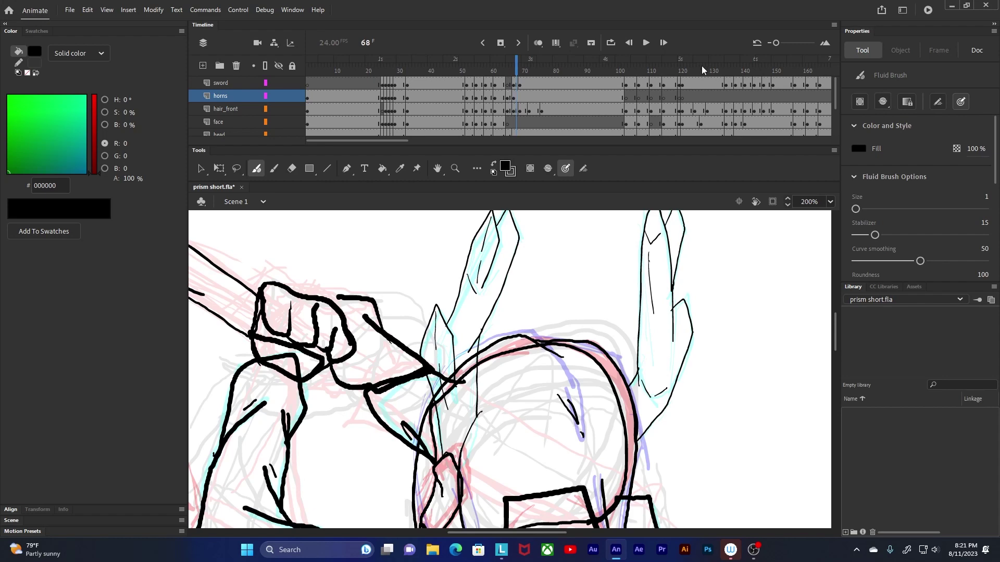
Step: On frame 103, ink the right horn's crystals and the visible part of the left horn above the raised arm
key(Return)
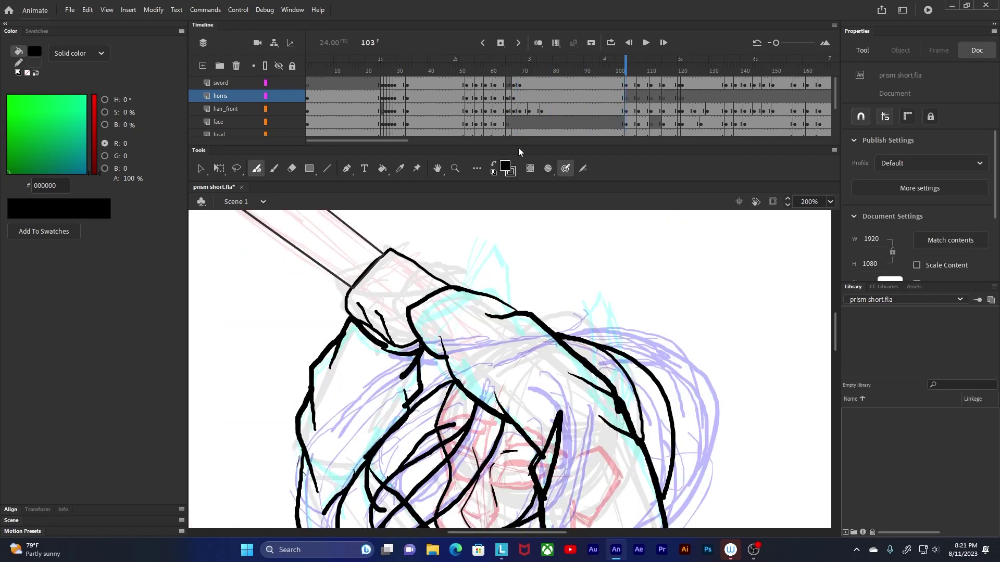
drag(585, 290, 599, 229)
drag(608, 305, 623, 252)
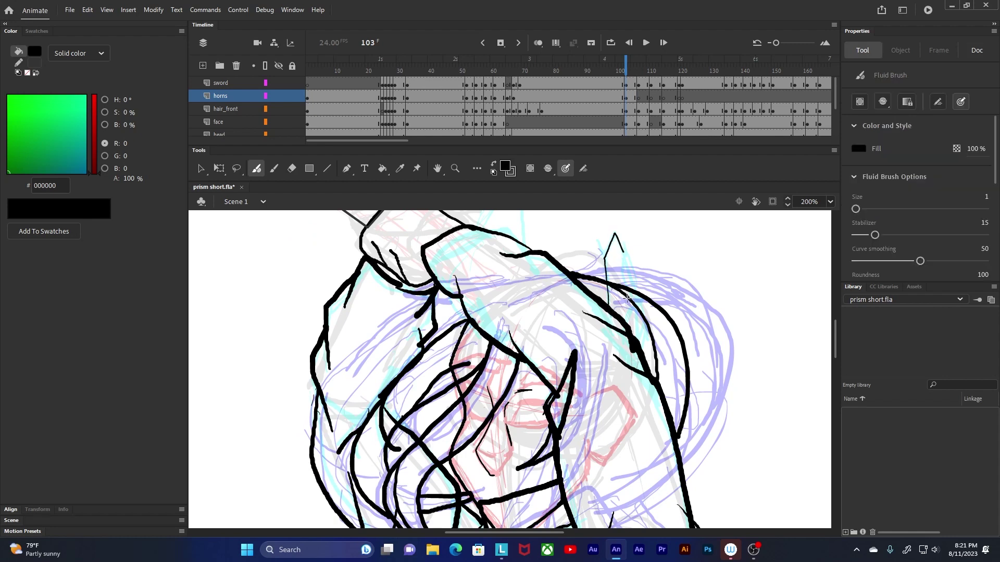
mouse_move(620, 286)
mouse_down()
mouse_move(637, 278)
mouse_move(644, 347)
mouse_up()
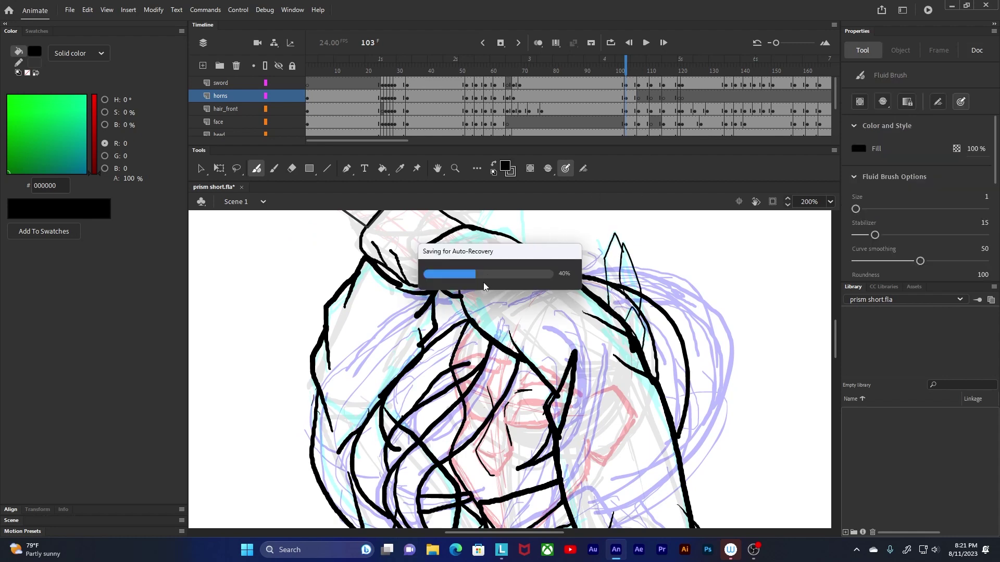
scroll(484, 275, up, 3)
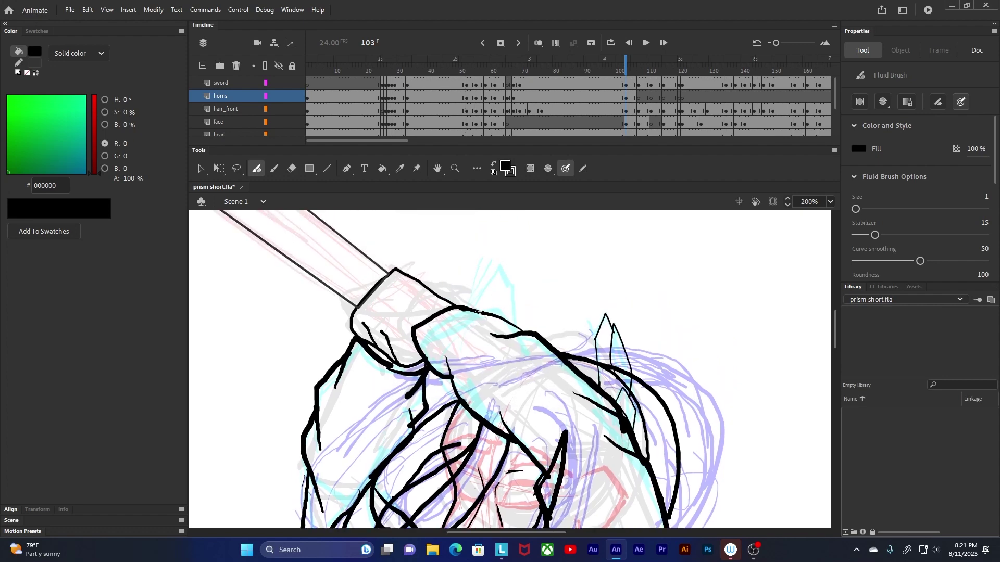
drag(479, 312, 507, 299)
Step: On frame 107, ink the right horn's pointed outline and inner facet lines over the cyan sketch
key(period)
key(period)
key(period)
key(period)
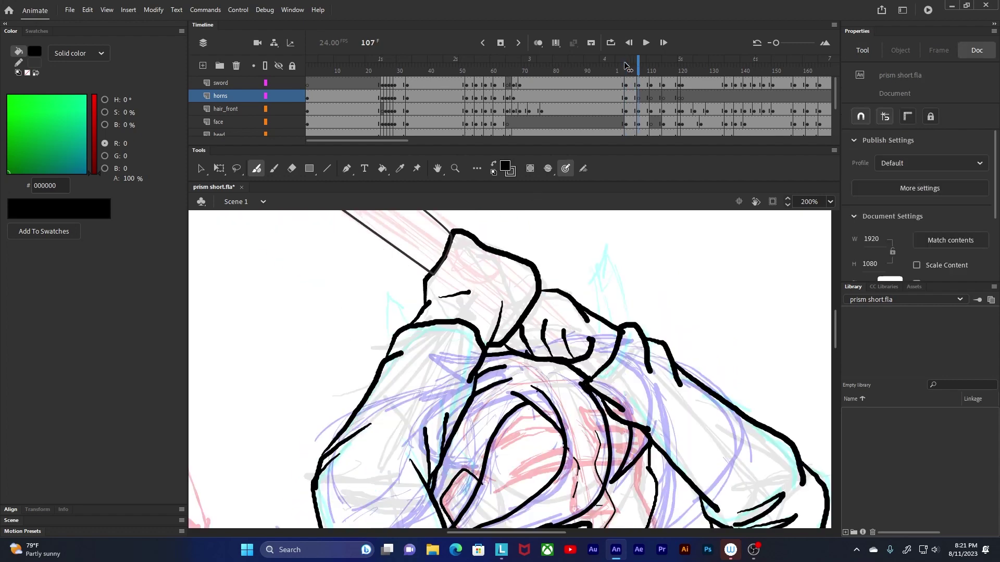
drag(606, 247, 599, 316)
drag(606, 246, 629, 322)
drag(605, 287, 612, 276)
drag(605, 295, 612, 318)
Step: Ink the visible tip of the left horn above the raised sleeve on frame 107
drag(486, 274, 593, 252)
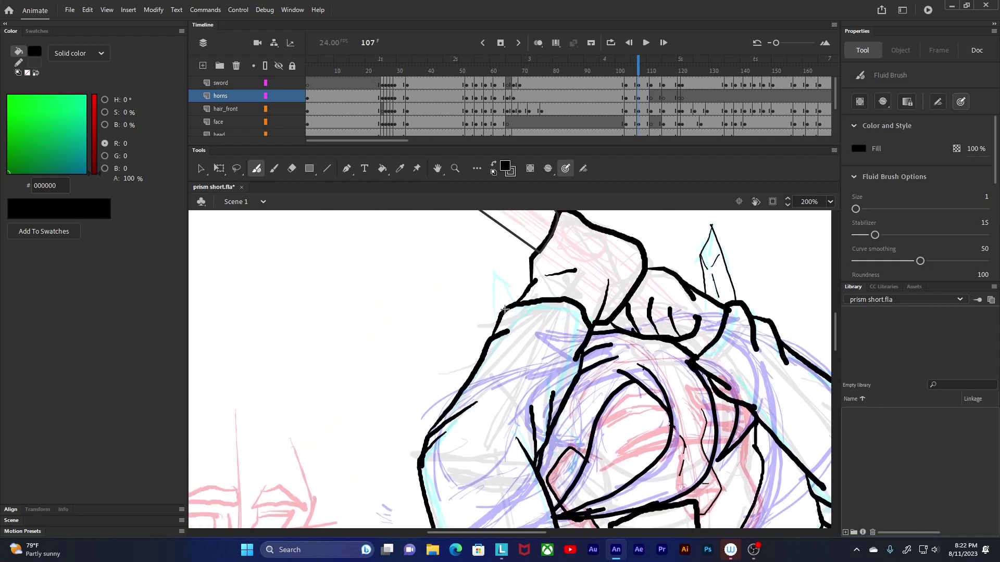
mouse_move(496, 323)
mouse_down()
mouse_move(498, 268)
mouse_move(517, 301)
mouse_up()
drag(593, 318, 524, 236)
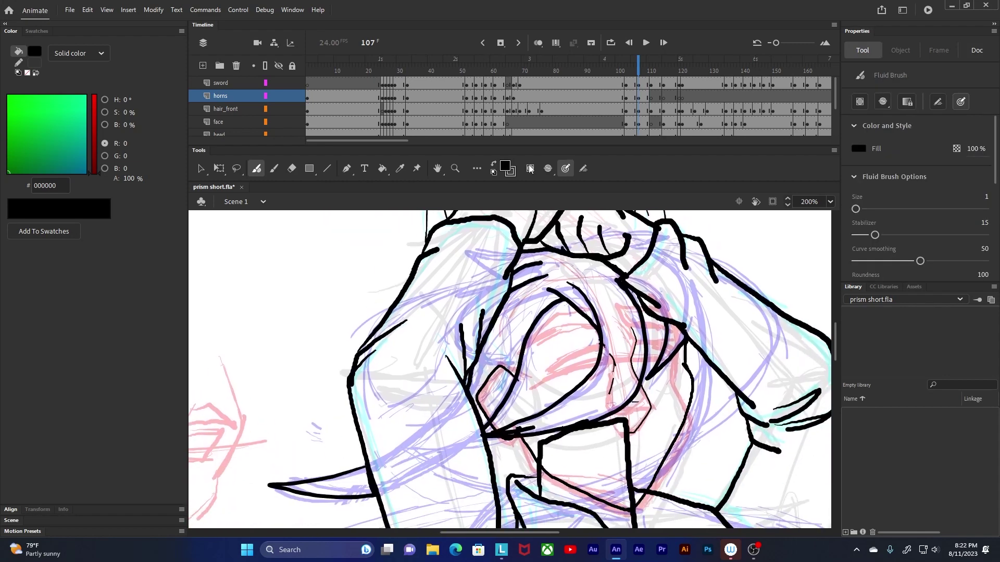
Step: On frame 111, ink the left horn's two prongs, small base crystal and facet lines
click(652, 69)
mouse_move(537, 321)
mouse_down()
mouse_move(565, 406)
mouse_move(547, 406)
mouse_up()
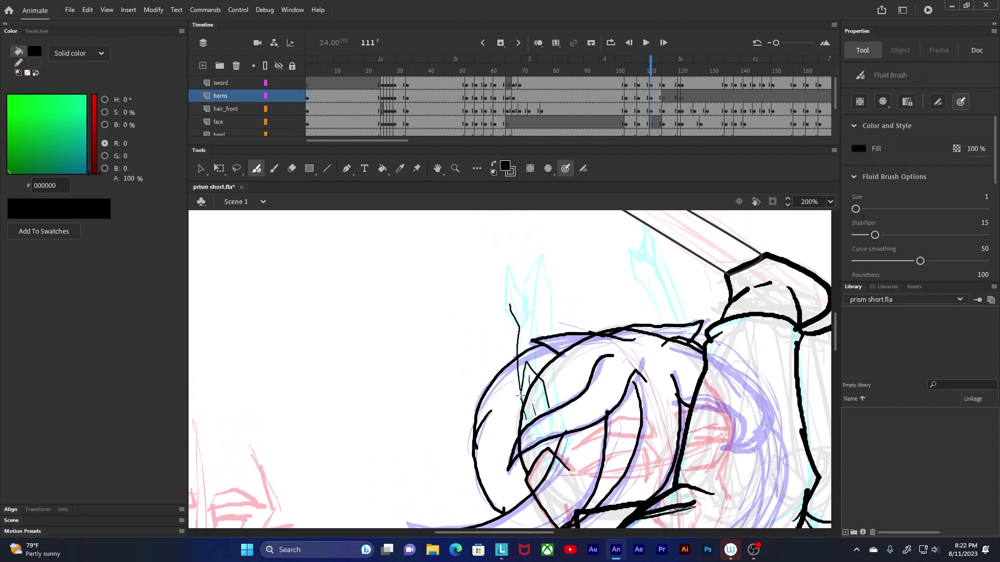
mouse_move(510, 304)
mouse_down()
mouse_move(530, 287)
mouse_move(533, 328)
mouse_up()
mouse_move(525, 276)
mouse_down()
mouse_move(536, 258)
mouse_move(556, 375)
mouse_up()
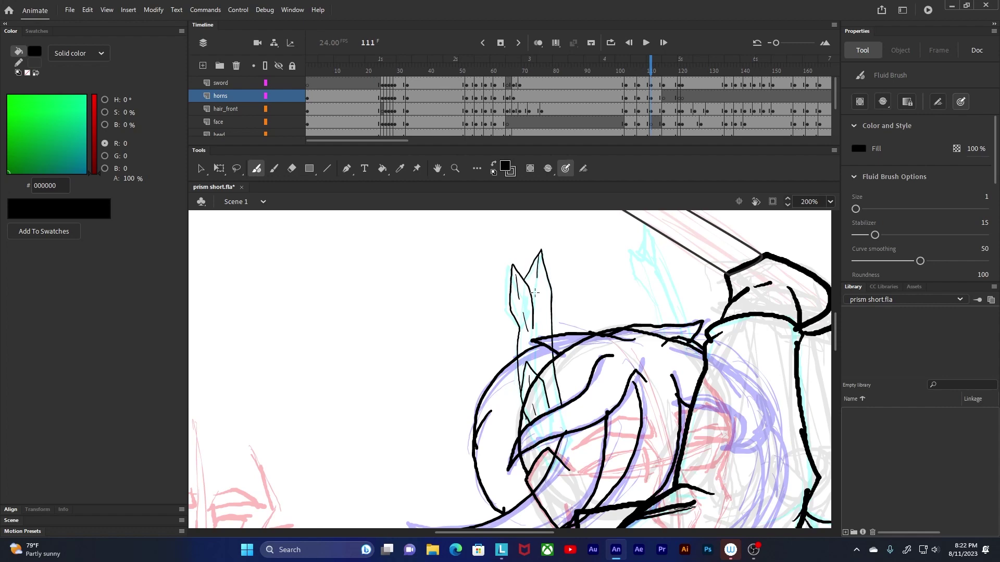
scroll(595, 348, down, 3)
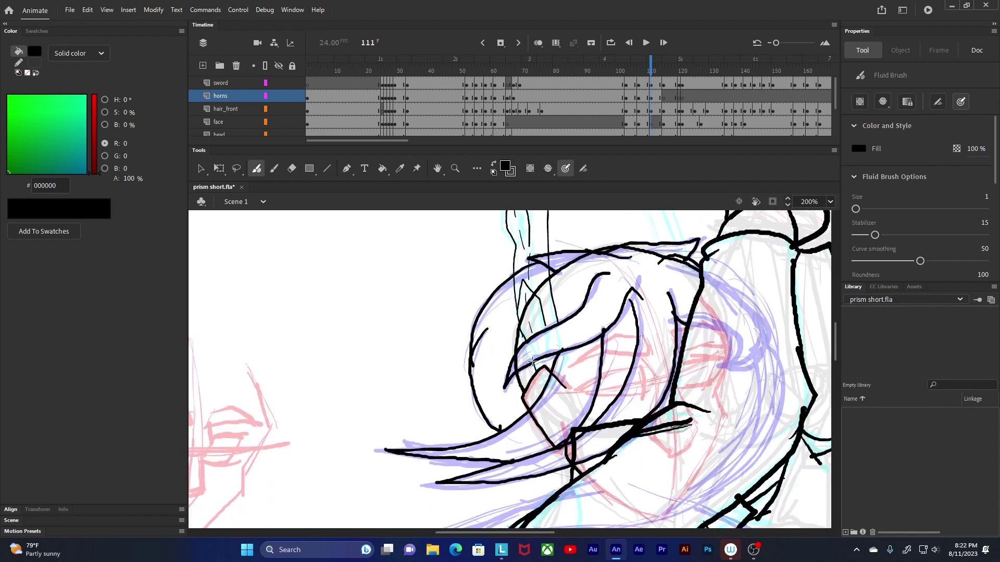
Step: Ink the right horn on frame 111 with its two tips, both side edges and inner facet lines
scroll(592, 358, up, 3)
drag(615, 345, 581, 252)
mouse_move(580, 252)
mouse_down()
mouse_move(603, 303)
mouse_move(596, 229)
mouse_up()
drag(597, 229, 645, 349)
drag(592, 254, 605, 276)
drag(606, 278, 623, 317)
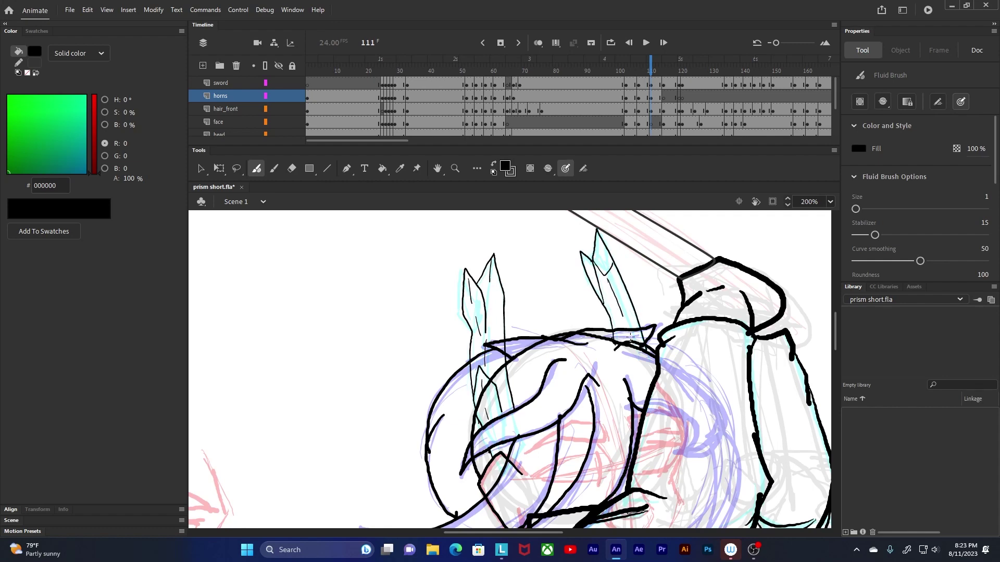
Step: On frame 116, ink the left horn's base crystal, two prongs and facet lines over the cyan sketch
click(665, 64)
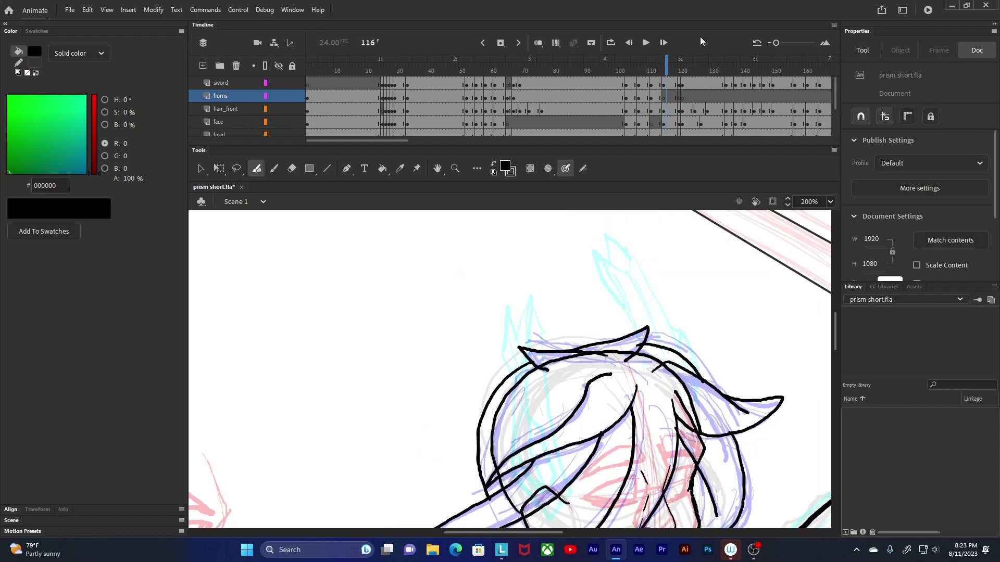
drag(699, 287, 735, 206)
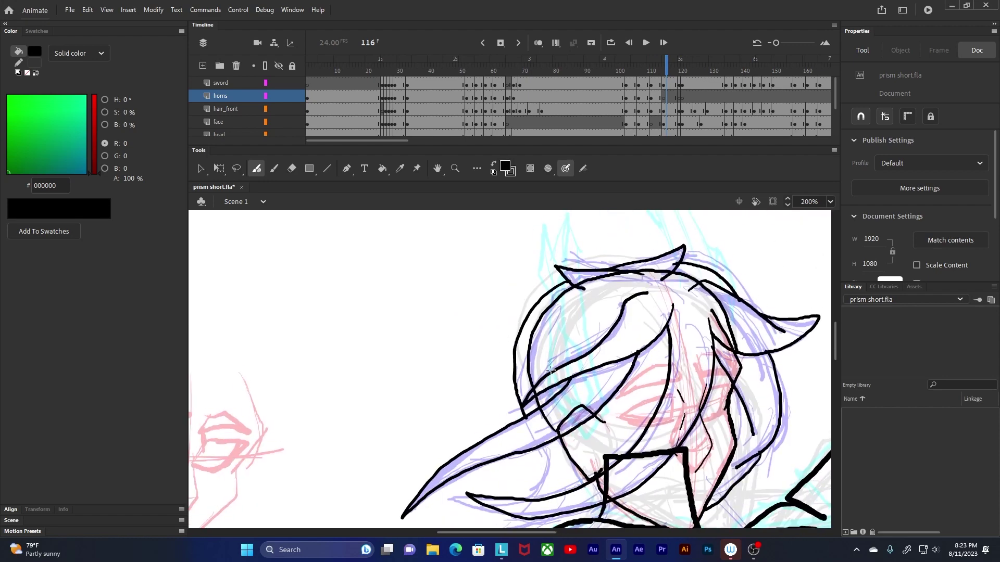
mouse_move(551, 370)
mouse_down()
mouse_move(575, 342)
mouse_move(582, 354)
mouse_up()
drag(557, 319, 561, 365)
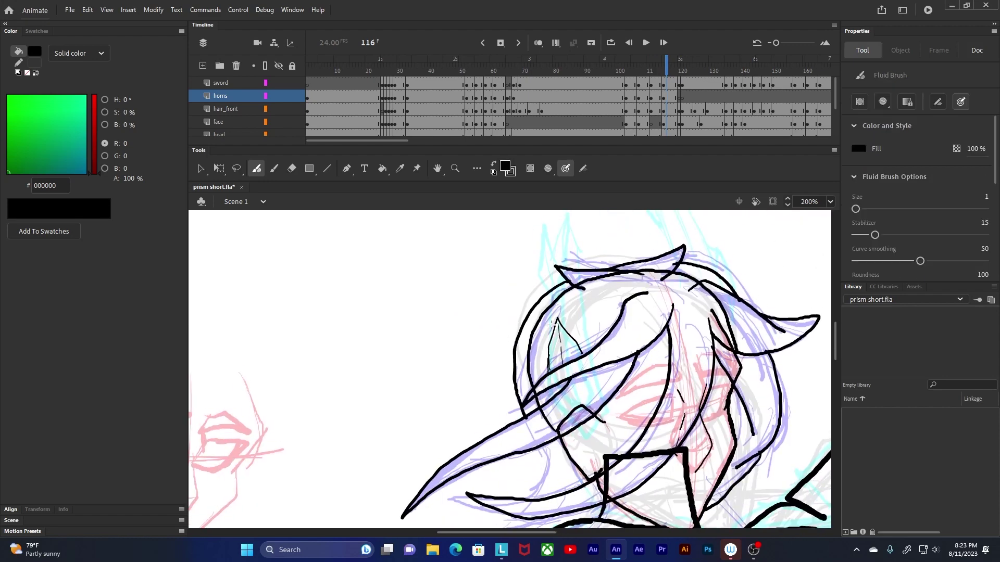
mouse_move(553, 298)
mouse_down()
mouse_move(566, 214)
mouse_move(590, 325)
mouse_up()
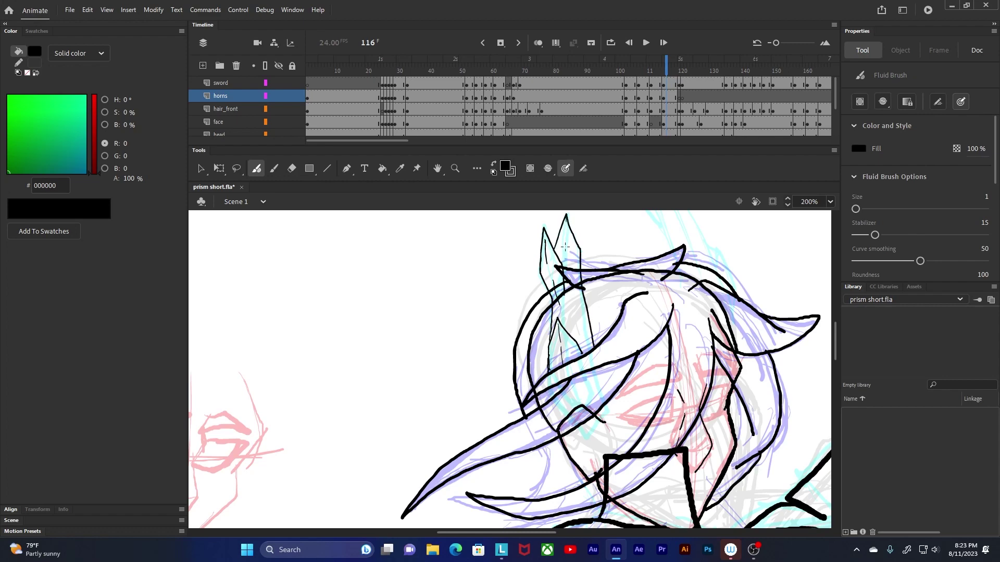
drag(566, 220, 565, 244)
Step: Ink the right horn on frame 116, tracing its two tips, facet lines and long edges down to the hair
drag(599, 264, 546, 311)
drag(621, 297, 588, 225)
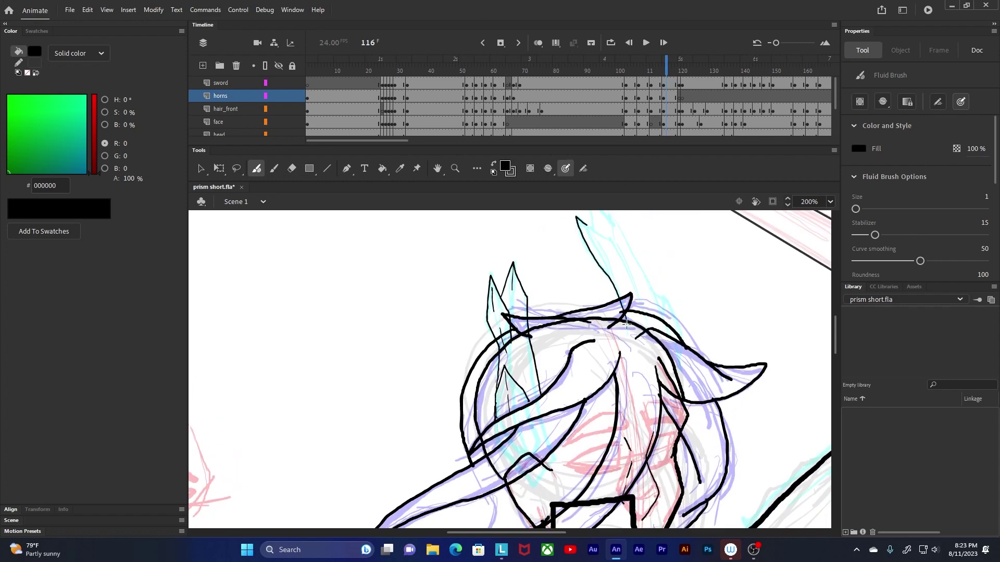
scroll(590, 226, up, 1)
mouse_move(588, 287)
mouse_down()
mouse_move(599, 271)
mouse_move(604, 294)
mouse_up()
drag(599, 272, 655, 384)
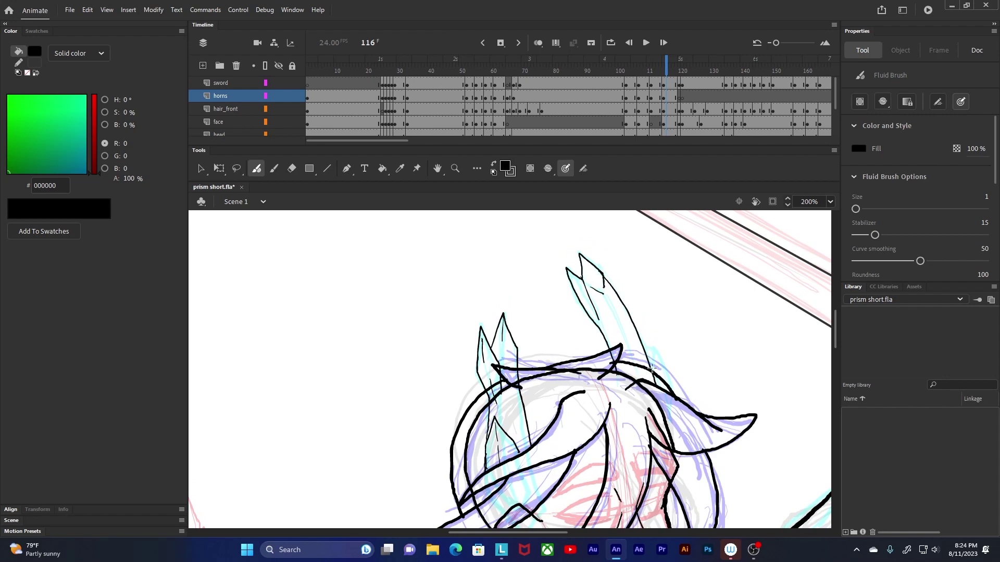
Step: On frame 120, ink the left horn's two prongs and the small crystal at its base
drag(669, 70, 678, 70)
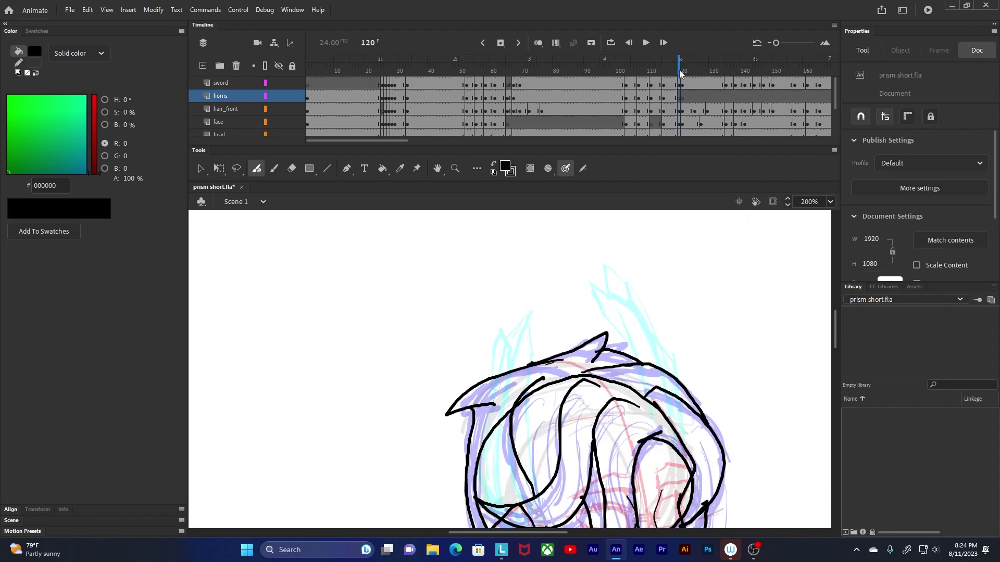
drag(483, 455, 505, 385)
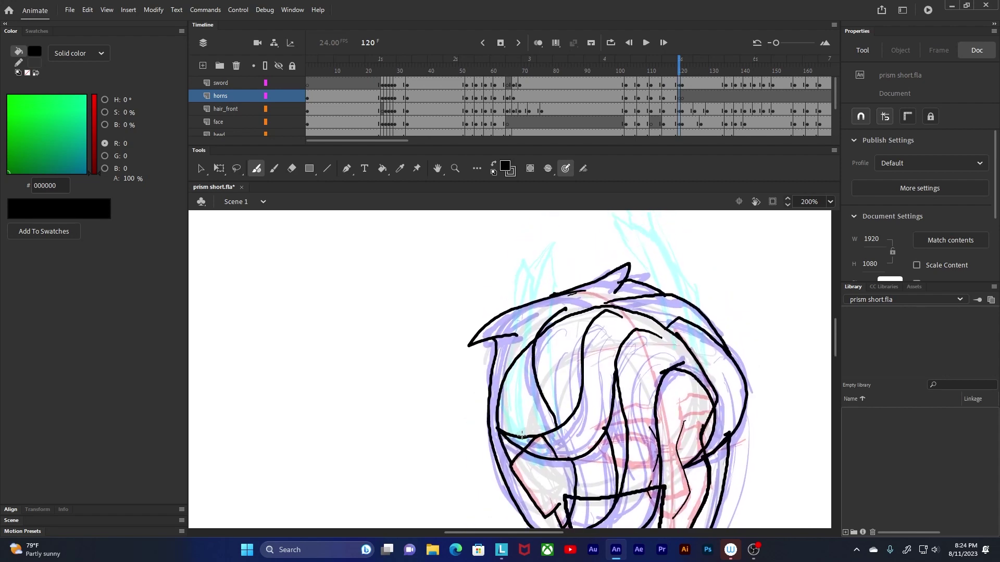
mouse_move(520, 434)
mouse_down()
mouse_move(509, 370)
mouse_move(536, 409)
mouse_up()
mouse_move(510, 366)
mouse_down()
mouse_move(515, 269)
mouse_move(532, 319)
mouse_up()
mouse_move(526, 273)
mouse_down()
mouse_move(536, 260)
mouse_move(552, 316)
mouse_move(539, 432)
mouse_move(518, 434)
mouse_up()
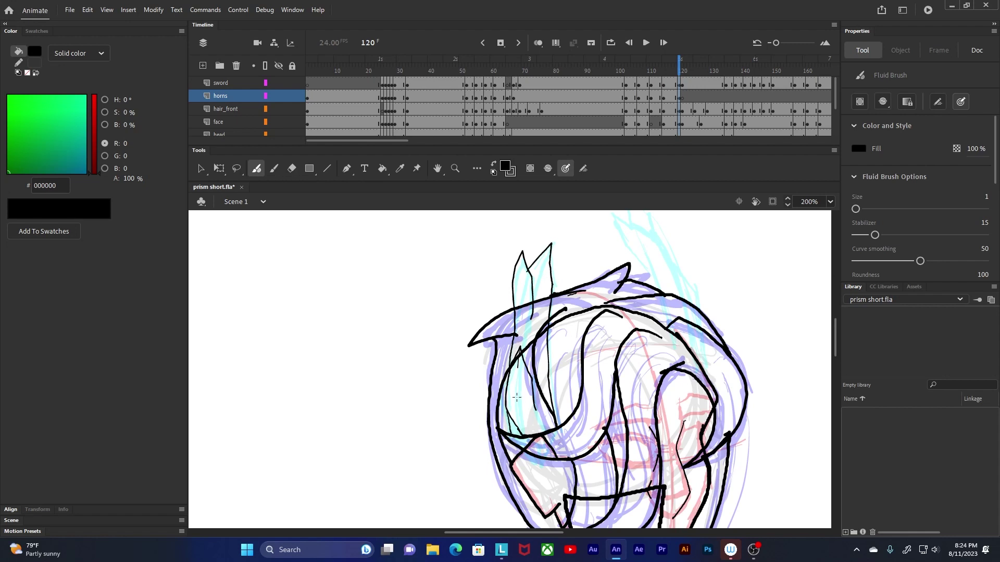
Step: On frame 120, add the left horn's remaining facet lines and ink the right horn's two prongs, long edges and inner facets
drag(517, 398, 527, 432)
drag(521, 255, 524, 337)
mouse_move(656, 304)
mouse_down()
mouse_move(628, 360)
mouse_move(582, 267)
mouse_move(620, 321)
mouse_move(634, 287)
mouse_move(672, 383)
mouse_up()
mouse_move(673, 383)
mouse_down()
mouse_move(655, 330)
mouse_move(602, 285)
mouse_up()
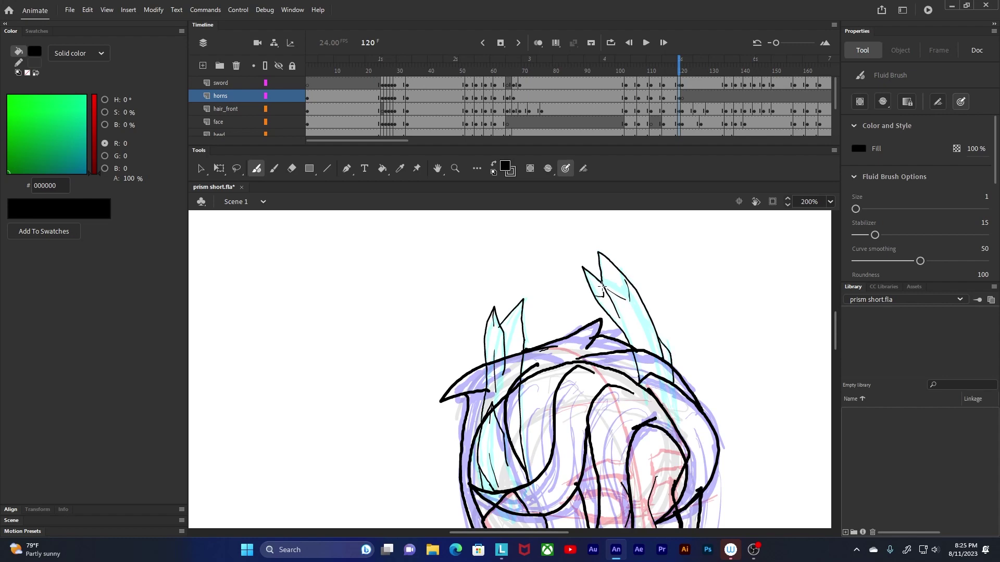
drag(637, 313, 654, 373)
Step: Add blank keyframes along the horns layer up to frame 150, and ink the left horn's base crystal, prongs and facets there
mouse_move(679, 71)
mouse_down()
mouse_move(622, 72)
mouse_move(742, 72)
mouse_move(726, 72)
mouse_move(765, 61)
mouse_up()
click(500, 43)
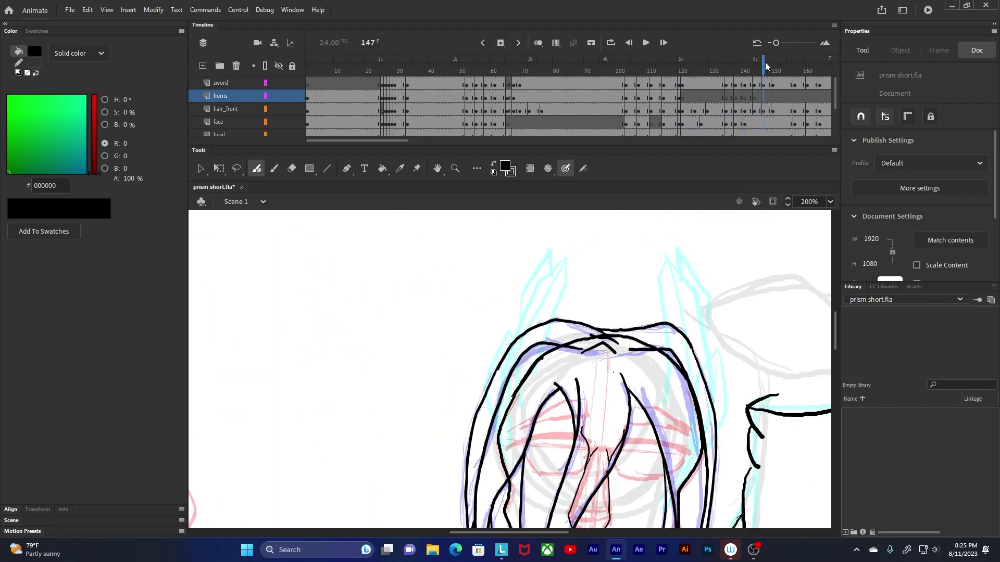
key(period)
key(period)
key(period)
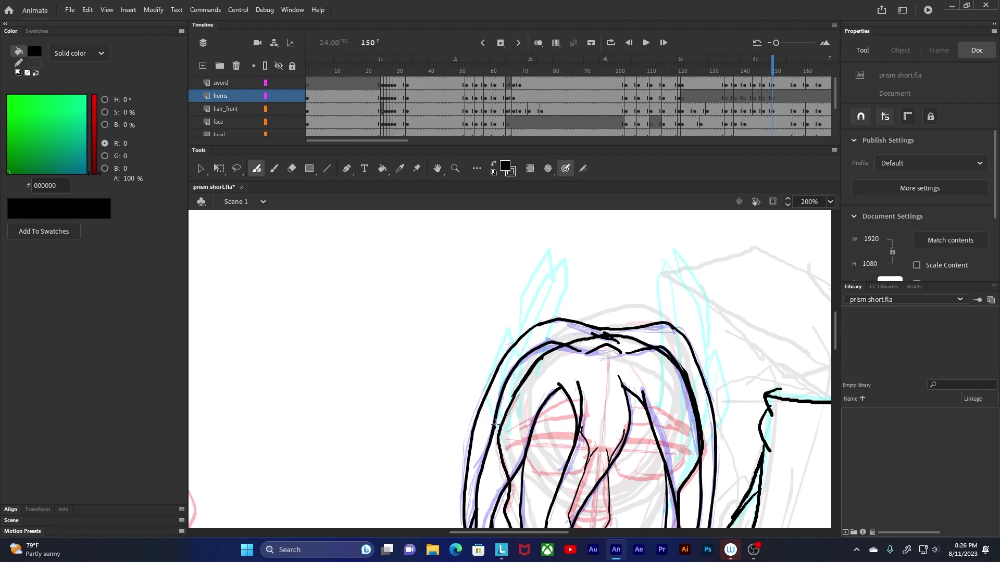
drag(491, 368, 516, 356)
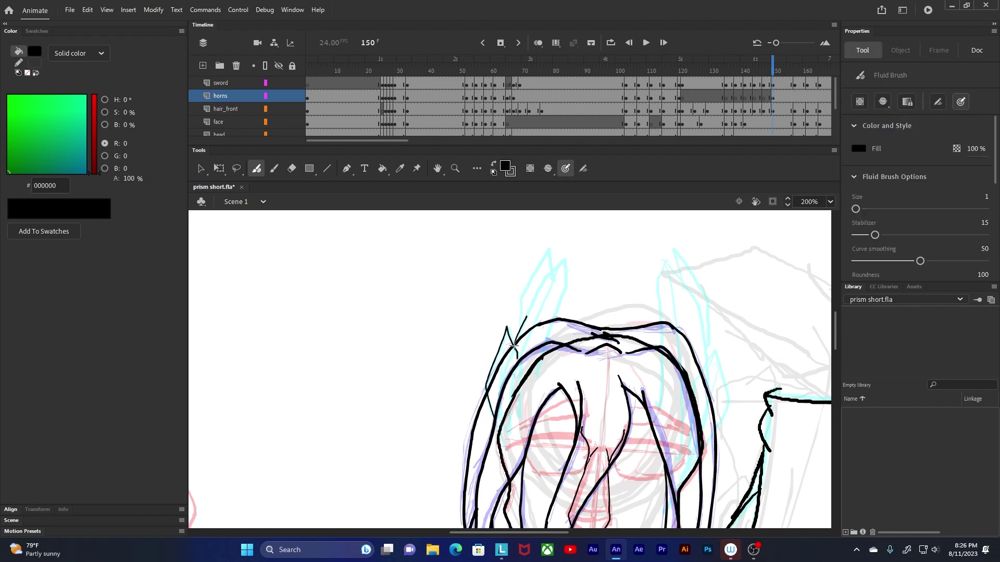
mouse_move(533, 299)
mouse_down()
mouse_move(552, 270)
mouse_move(549, 333)
mouse_move(523, 357)
mouse_move(537, 269)
mouse_move(553, 272)
mouse_move(523, 358)
mouse_up()
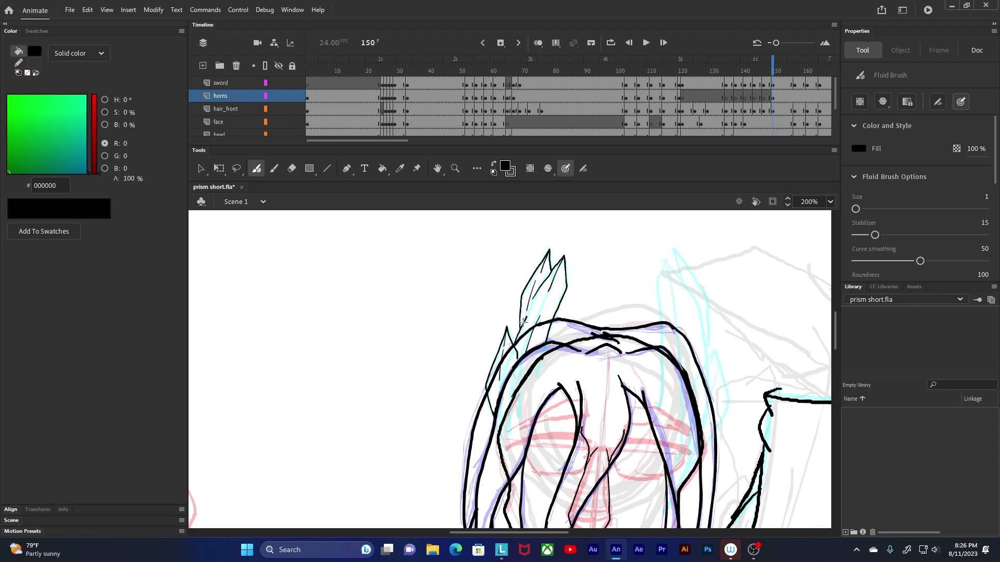
Step: Duplicate the inked left horn on frame 150 and place the copy toward the right side of the head
click(767, 99)
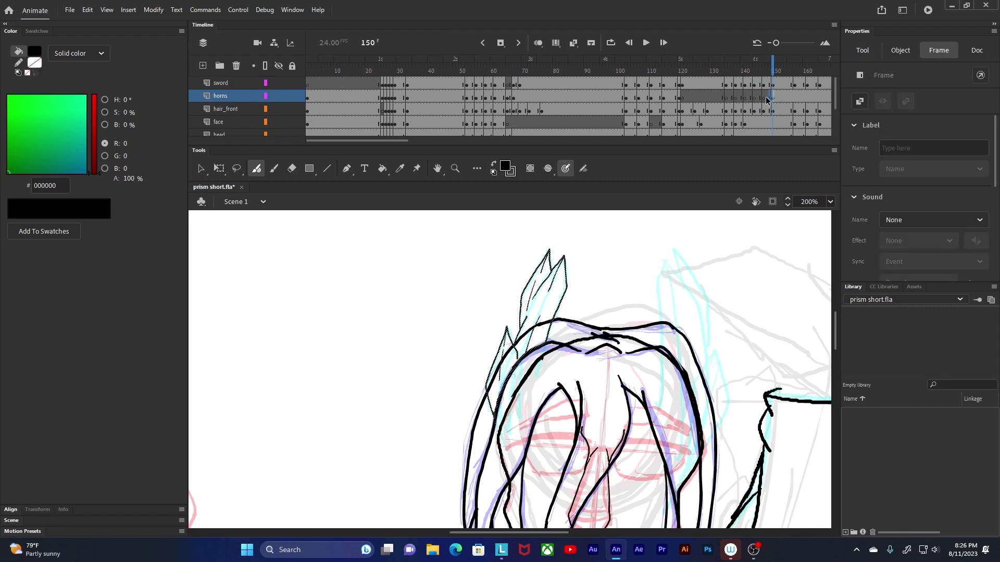
key(q)
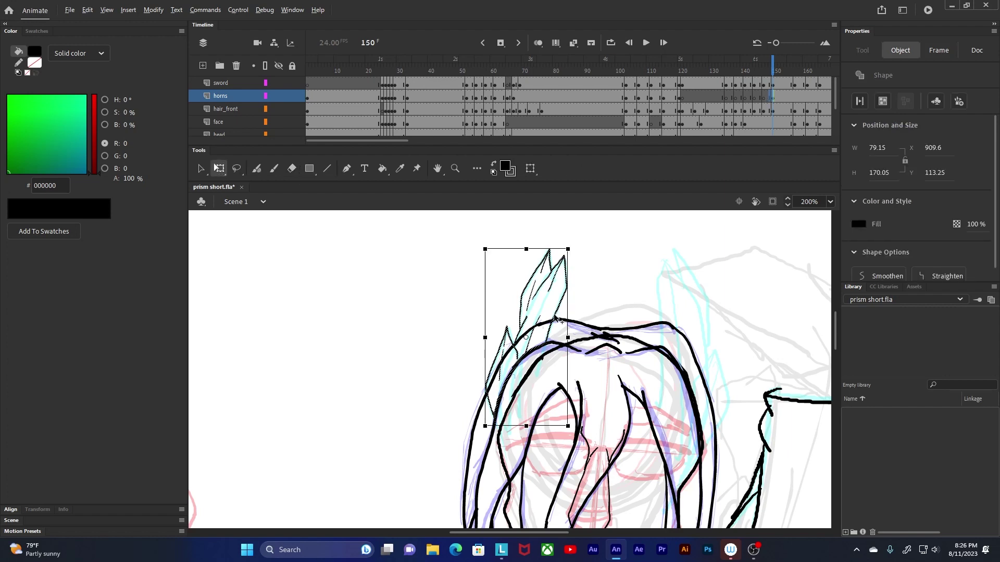
drag(555, 319, 628, 315)
click(153, 10)
mouse_move(278, 159)
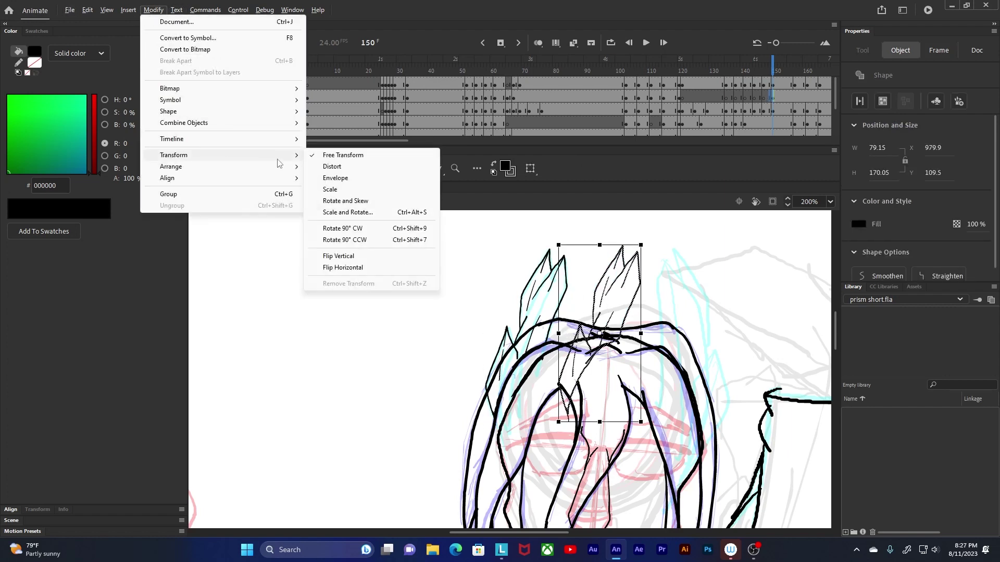
click(339, 256)
key(ctrl+z)
Step: Flip the copied horn horizontally and move it over the cyan sketch of the right horn
click(153, 10)
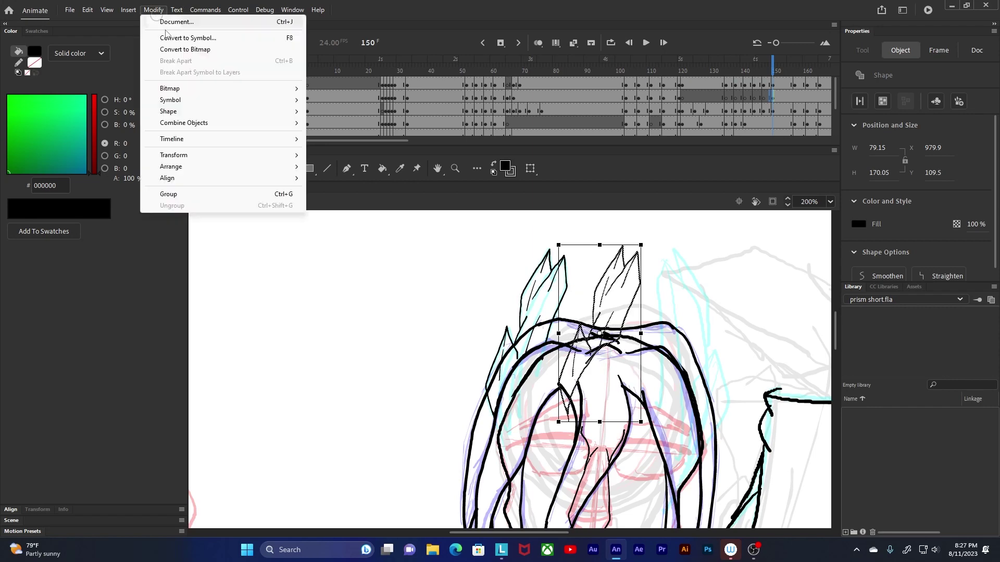
mouse_move(282, 156)
click(384, 264)
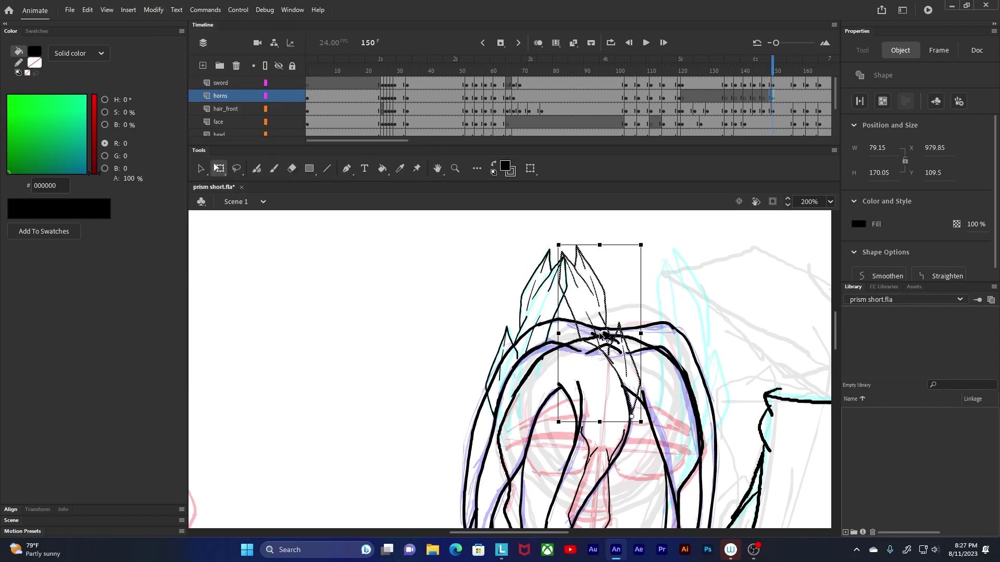
mouse_move(580, 337)
mouse_down()
mouse_move(673, 347)
mouse_move(667, 340)
mouse_up()
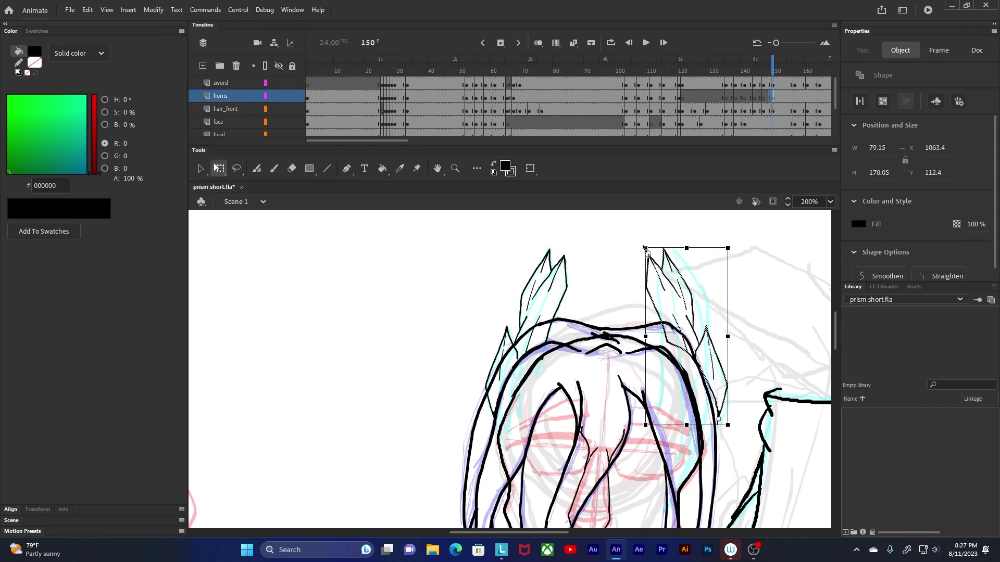
Step: Rotate the mirrored horn to match the right-hand sketch and ink its missing edge down to the hair
drag(643, 248, 690, 234)
mouse_move(711, 362)
mouse_down()
mouse_move(686, 383)
mouse_move(711, 364)
mouse_up()
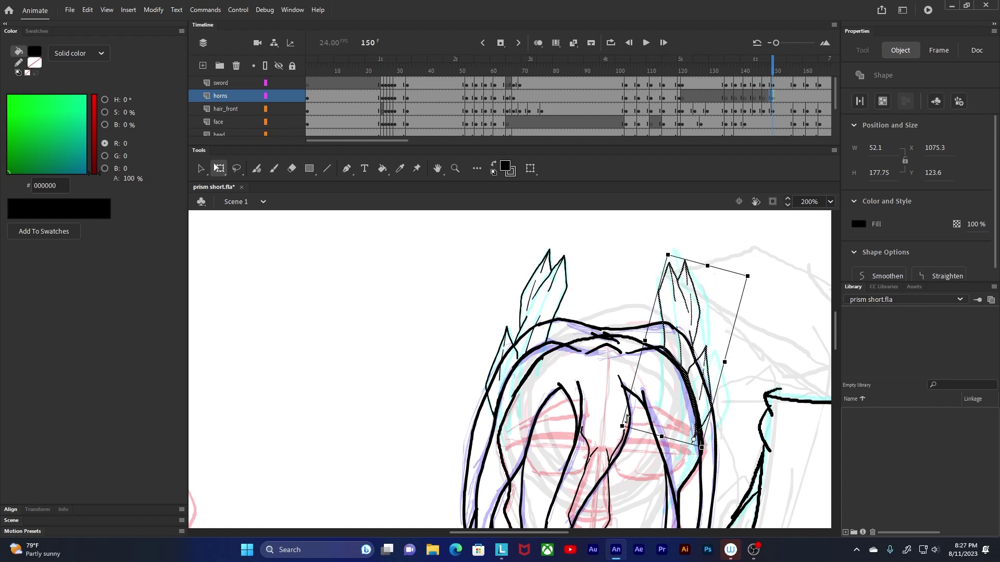
mouse_move(667, 253)
mouse_down()
mouse_move(660, 245)
mouse_move(659, 259)
mouse_up()
click(256, 169)
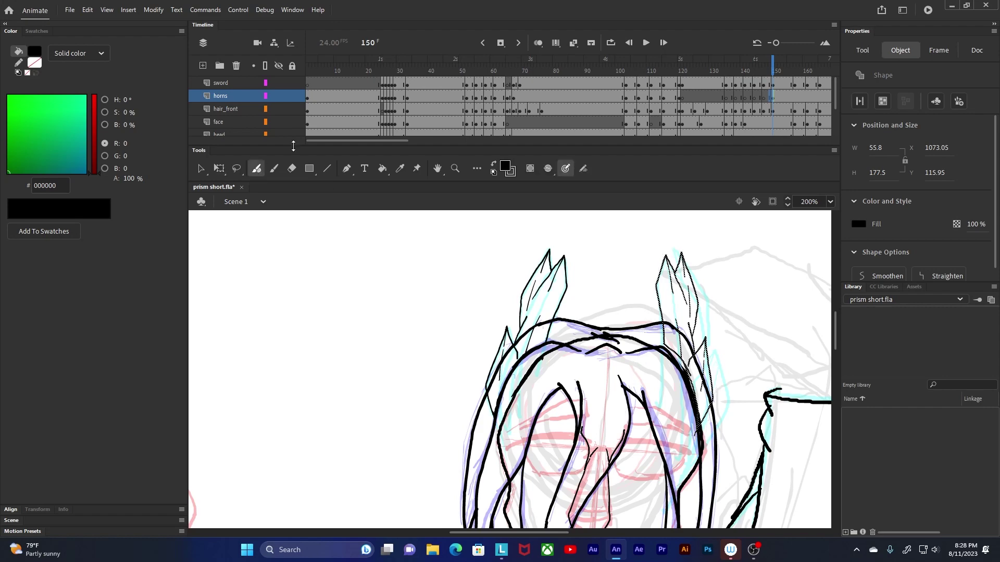
drag(663, 338, 698, 422)
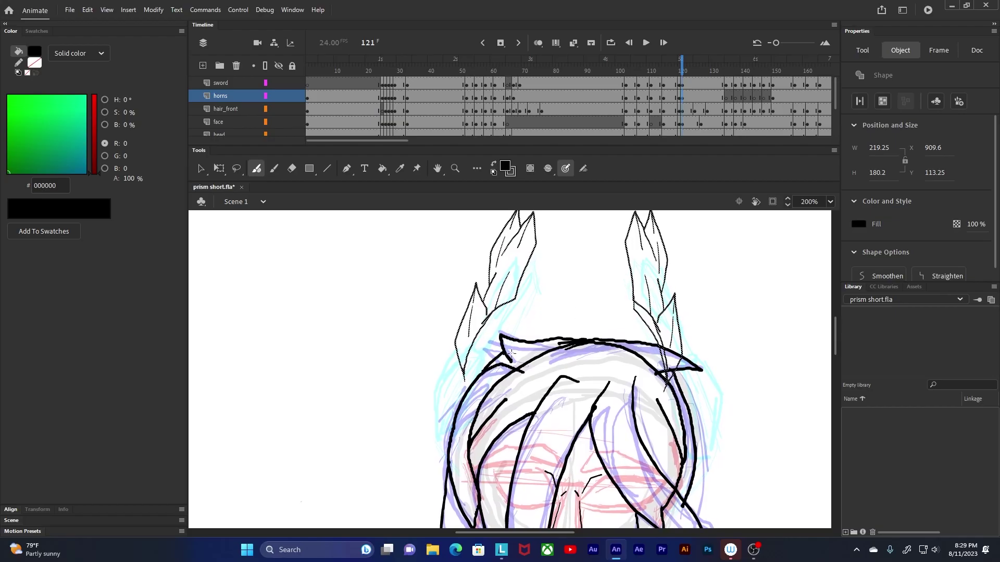
Step: On frame 121, nudge the pair of horns down to Y 188.25 and slightly left to X 909.1
scroll(511, 354, down, 3)
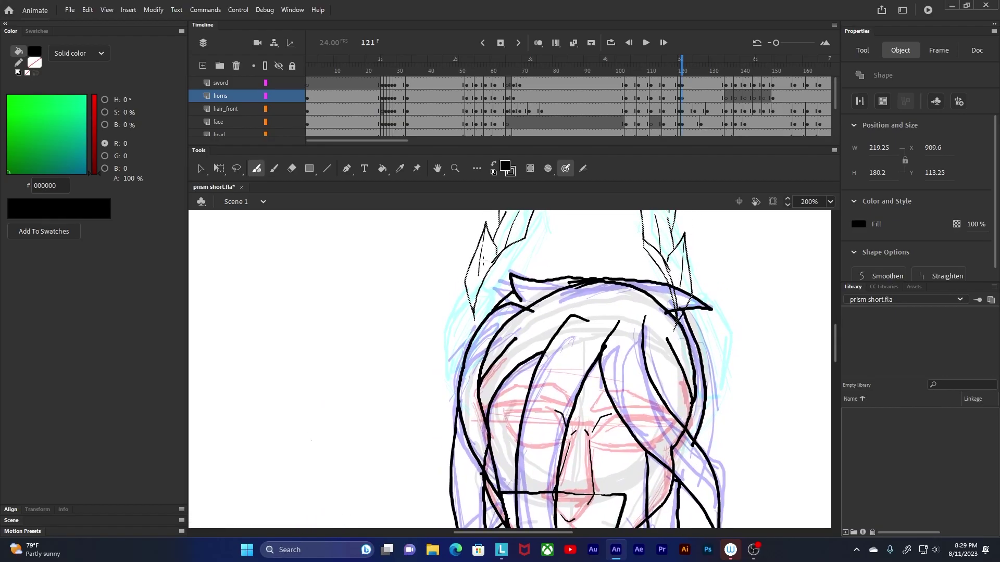
key(Down)
key(Down)
key(Down)
key(Down)
key(Down)
key(Down)
key(Down)
key(Down)
key(Down)
key(Down)
key(Down)
key(Down)
key(Down)
key(Down)
key(Down)
key(Down)
key(Down)
key(Down)
key(Down)
key(Down)
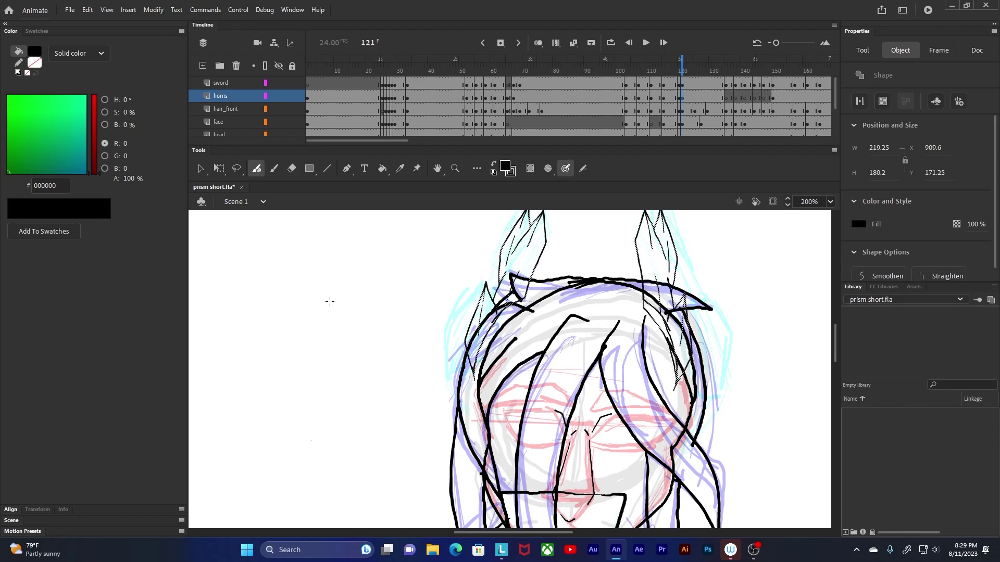
key(Down)
key(Down)
key(Down)
key(Down)
key(Down)
key(Down)
key(Down)
key(Left)
key(Left)
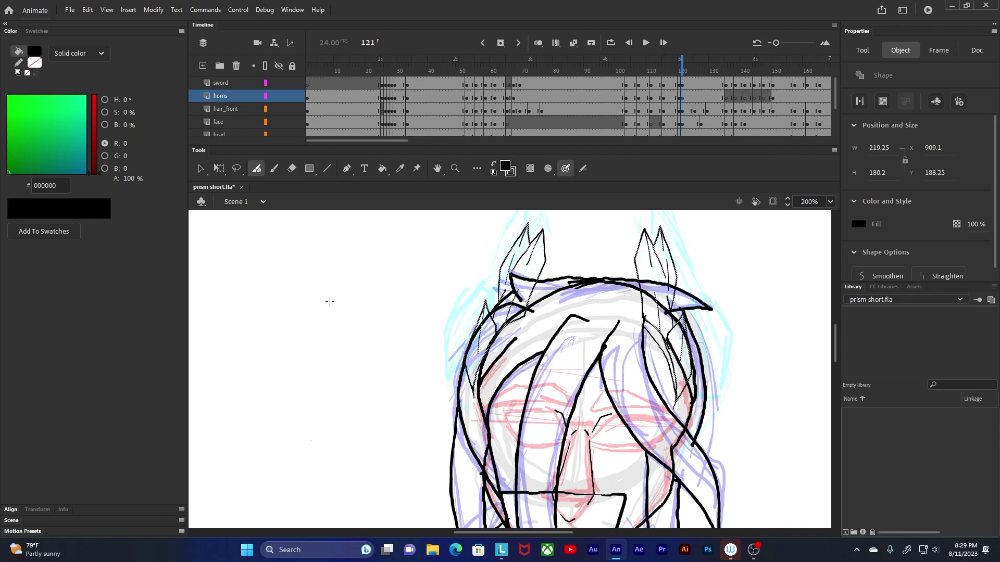
Step: Select the horns on frame 135 and nudge the pair upward toward the cyan sketch
drag(681, 61, 729, 61)
click(724, 95)
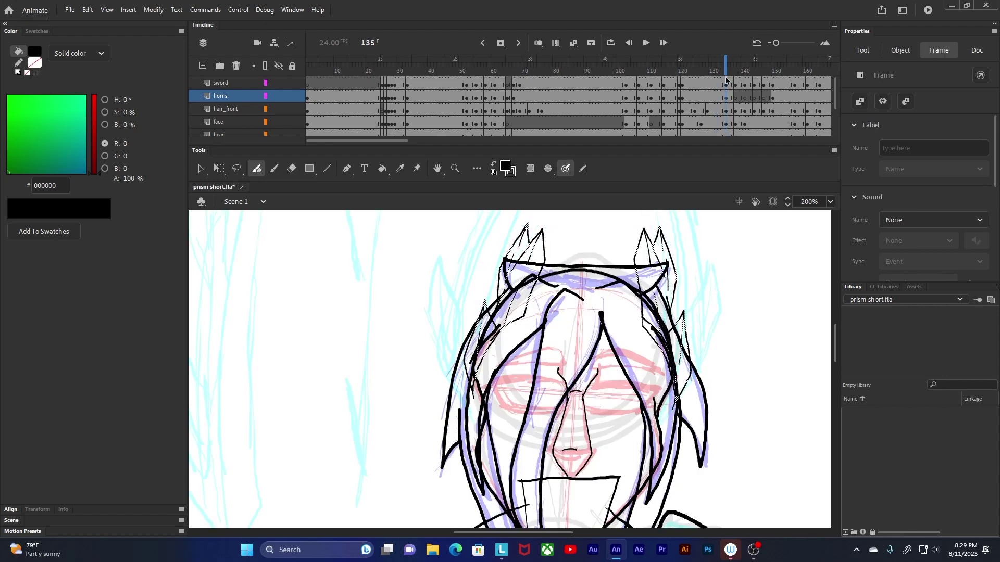
key(Up)
key(Up)
key(Up)
key(Up)
key(Up)
key(Up)
key(Up)
key(Up)
key(Up)
key(Up)
key(Up)
key(Up)
key(Up)
key(Up)
key(Up)
key(Up)
key(Up)
key(Up)
key(Up)
key(Up)
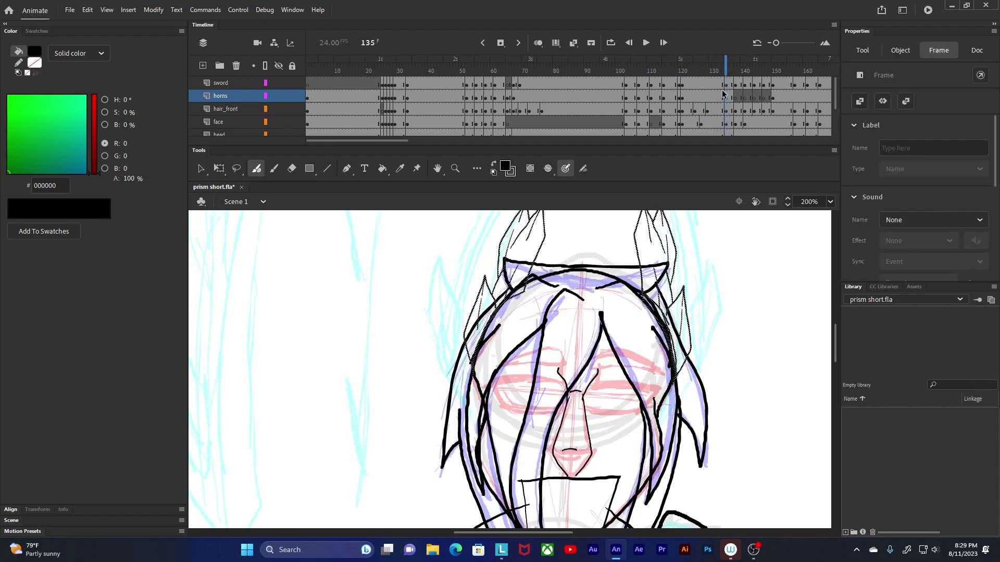
Step: Insert blank keyframes on the horns layer from frame 157 through frame 180, lined up with the other layers' keyframes
drag(727, 71, 798, 72)
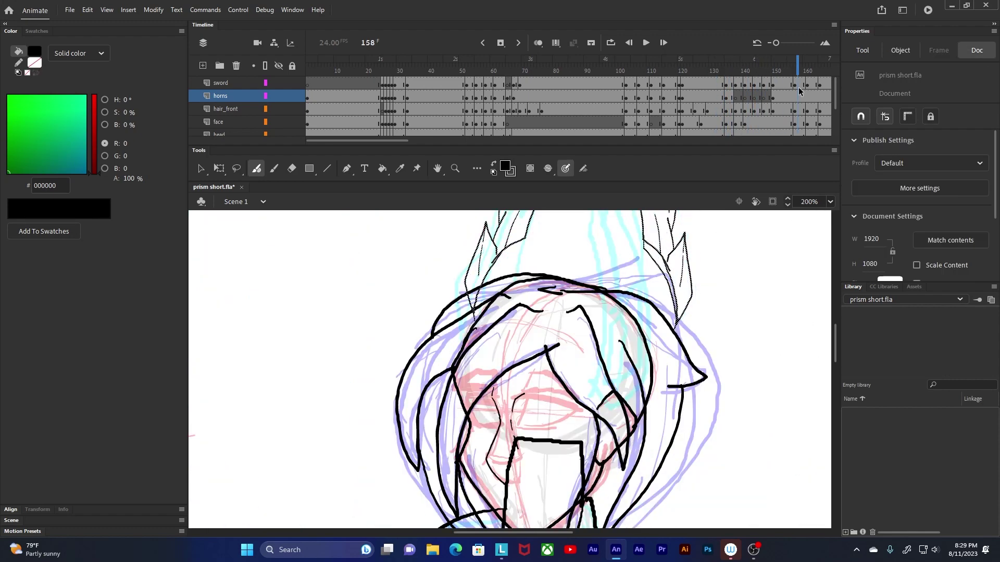
drag(374, 141, 415, 142)
mouse_move(597, 66)
mouse_down()
mouse_move(573, 66)
mouse_move(587, 66)
mouse_up()
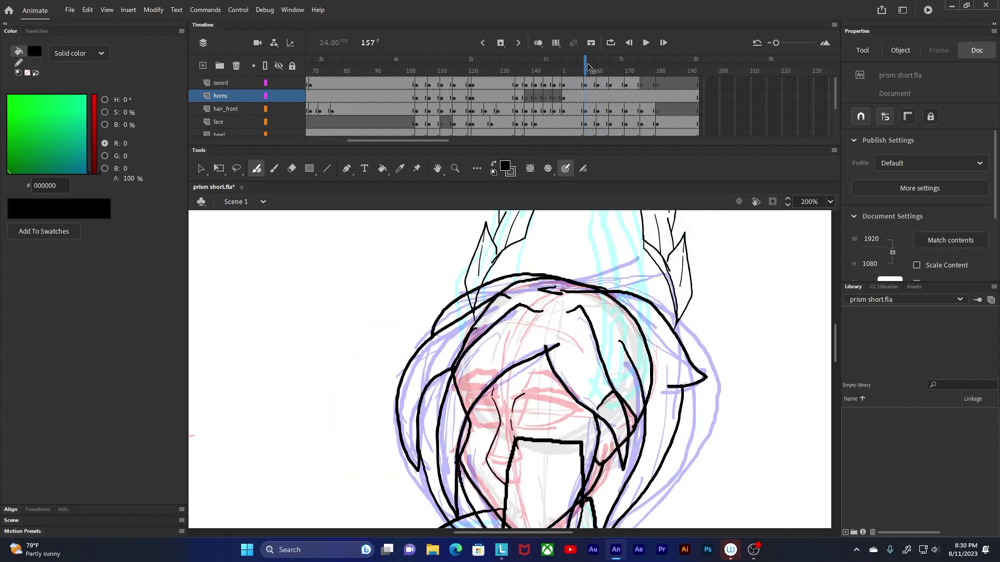
click(587, 97)
click(501, 44)
click(516, 77)
click(598, 68)
click(501, 43)
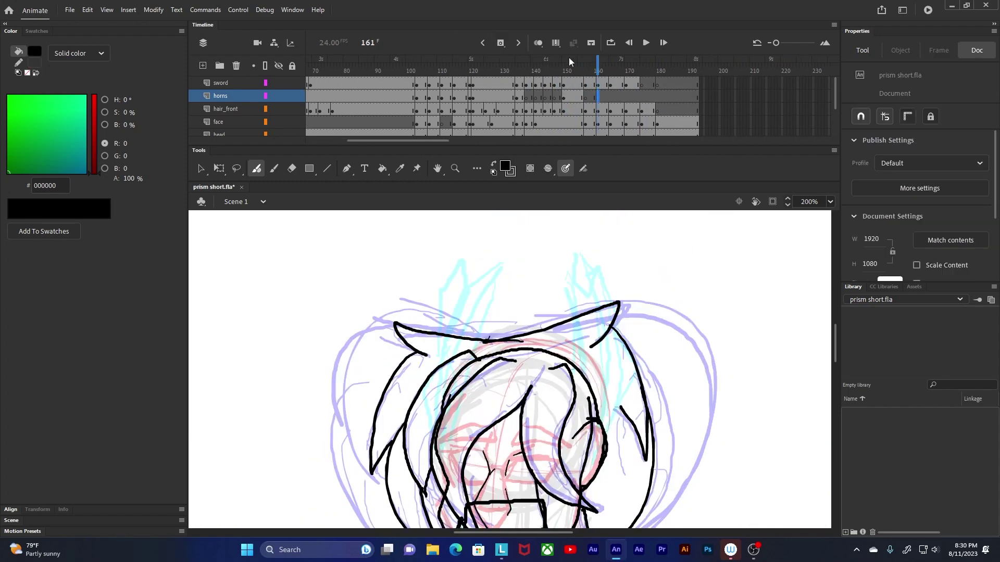
click(611, 68)
click(500, 43)
click(626, 68)
click(501, 43)
click(641, 67)
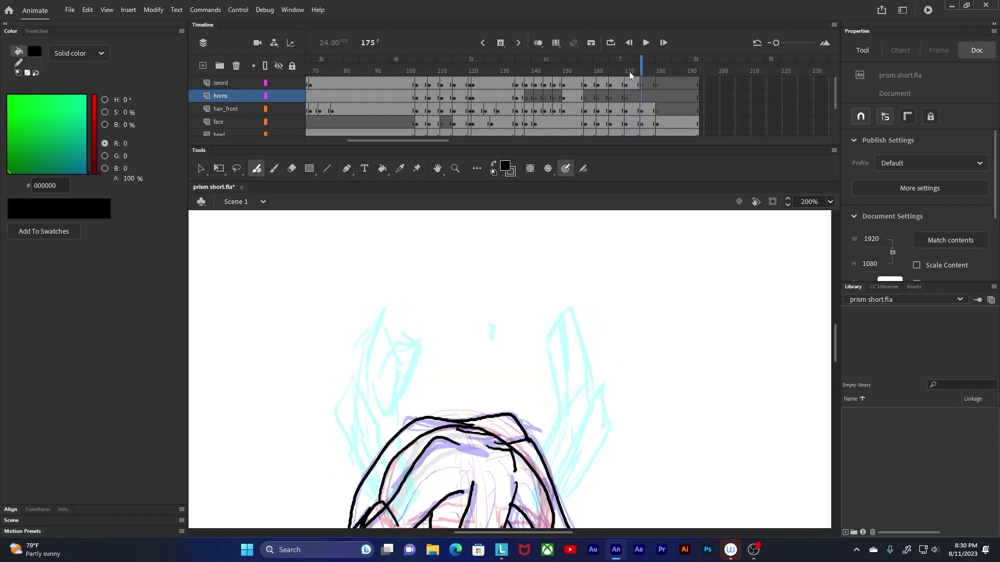
click(500, 43)
click(657, 68)
click(501, 42)
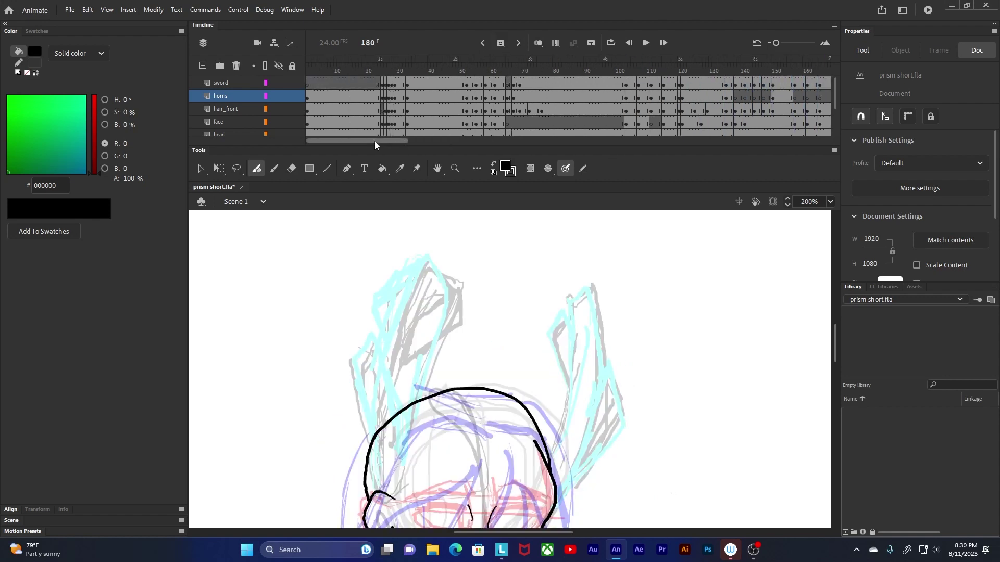
Step: Copy the horns layer's opening frame and paste it at frame 180 of the same layer
right_click(312, 96)
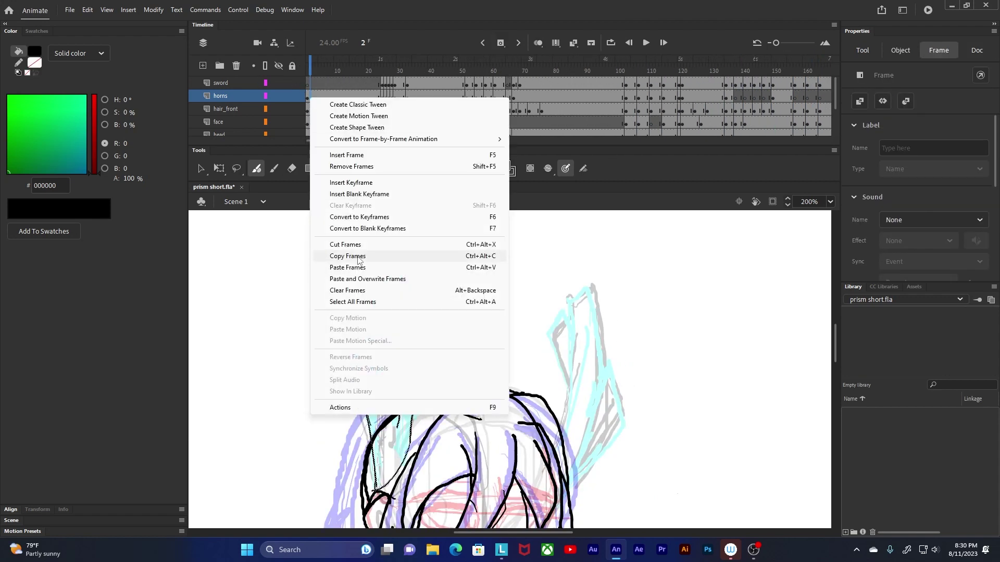
click(357, 384)
drag(402, 141, 473, 146)
right_click(517, 97)
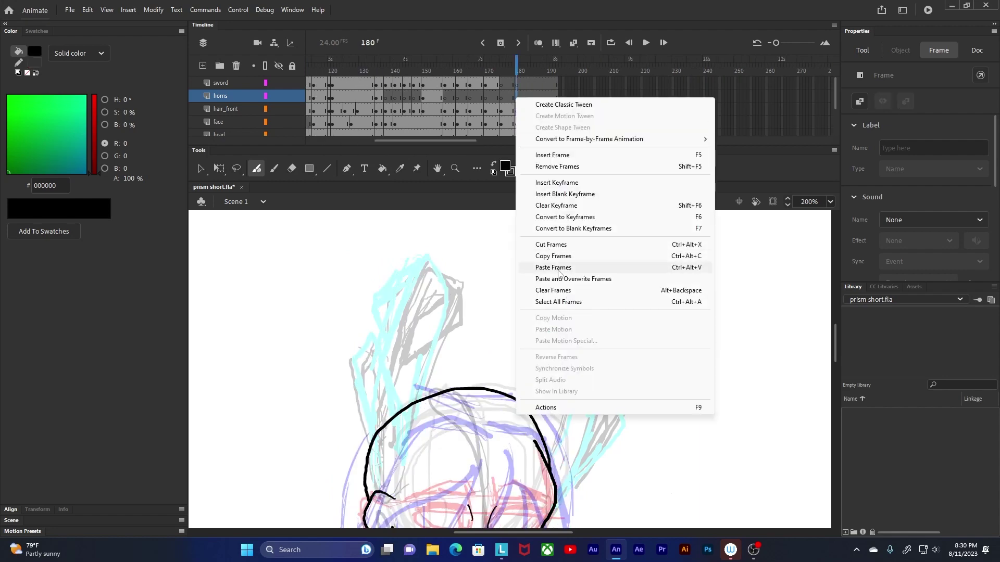
click(573, 325)
Step: Copy the hair_front layer's opening frame, paste it near the end of that layer and move it to frame 180
drag(404, 141, 439, 141)
right_click(322, 109)
click(359, 266)
right_click(542, 108)
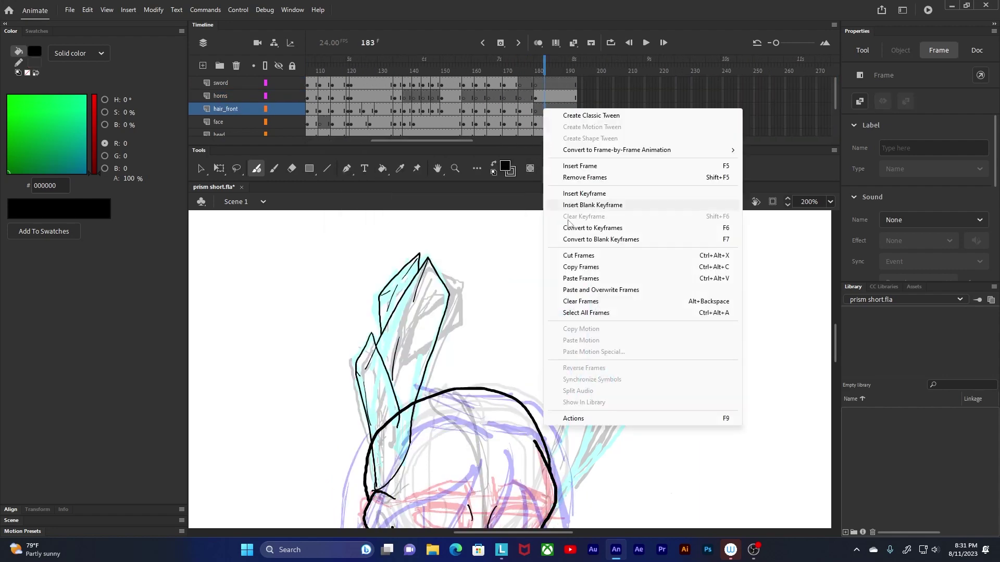
click(578, 281)
drag(543, 109, 534, 111)
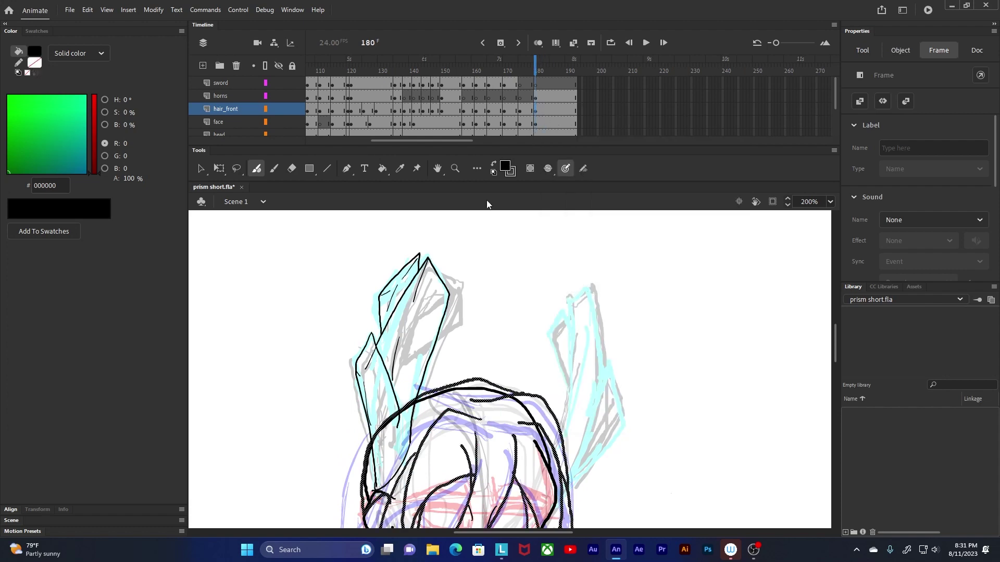
Step: Go to frame 158 and ink the left horn's prongs, base crystal and facet lines on the hair_front layer
drag(402, 142, 401, 143)
click(476, 67)
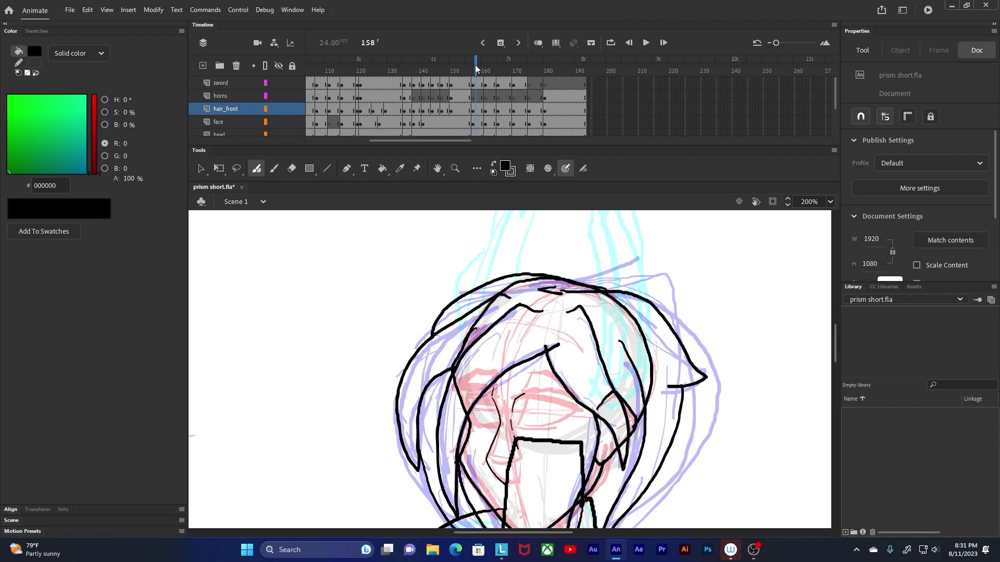
mouse_move(467, 302)
mouse_down()
mouse_move(438, 380)
mouse_move(490, 250)
mouse_move(503, 307)
mouse_move(486, 359)
mouse_up()
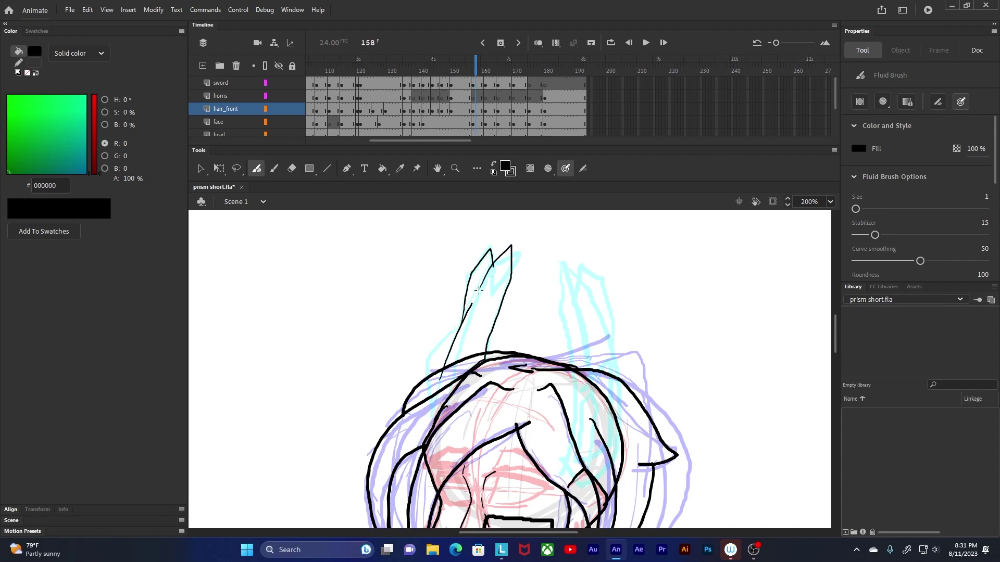
drag(427, 369, 458, 327)
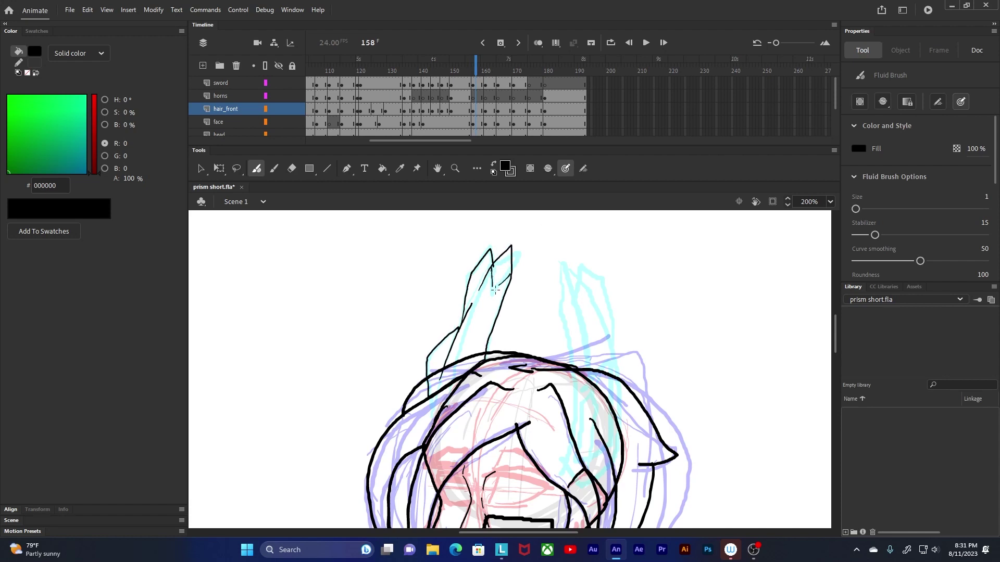
drag(494, 293, 474, 344)
Step: Ink the right horn on frame 158 of the hair_front layer, with its two prongs, base crystal and facet lines
drag(588, 327, 550, 300)
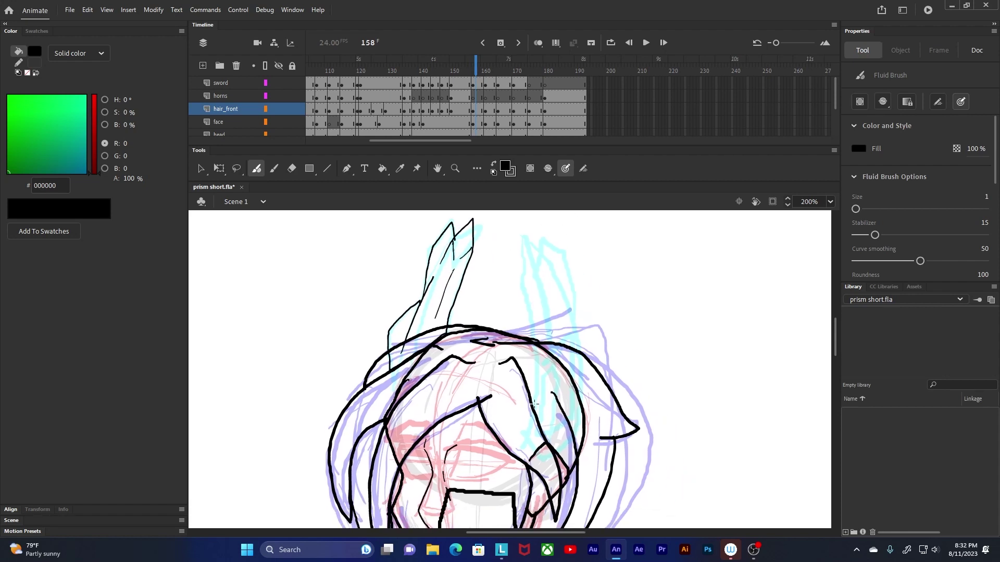
mouse_move(531, 392)
mouse_down()
mouse_move(561, 439)
mouse_move(571, 394)
mouse_move(551, 350)
mouse_move(543, 393)
mouse_up()
drag(561, 330, 561, 359)
mouse_move(563, 371)
mouse_down()
mouse_move(555, 406)
mouse_move(520, 233)
mouse_move(540, 252)
mouse_up()
mouse_move(544, 311)
mouse_down()
mouse_move(534, 274)
mouse_move(574, 290)
mouse_move(563, 451)
mouse_up()
drag(539, 240, 549, 268)
drag(559, 292, 561, 330)
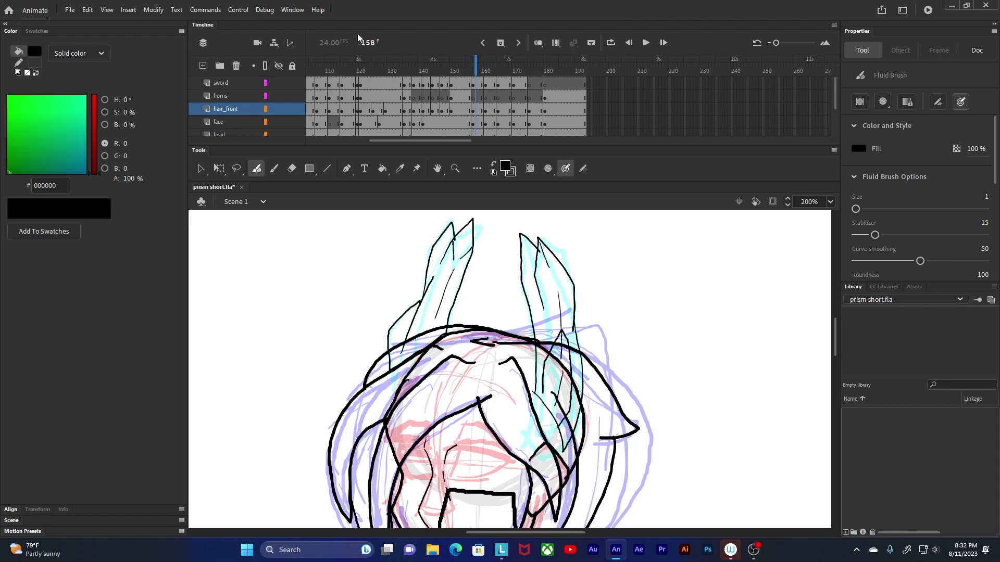
Step: Undo all the horn strokes drawn on the hair_front layer at frame 158
key(ctrl+z)
key(ctrl+z)
key(ctrl+z)
key(ctrl+z)
key(ctrl+z)
key(ctrl+z)
key(ctrl+z)
key(ctrl+z)
key(ctrl+z)
key(ctrl+z)
key(ctrl+z)
Step: Ink the left horn's base crystal, prongs and facet lines on the horns layer at frame 158
click(482, 97)
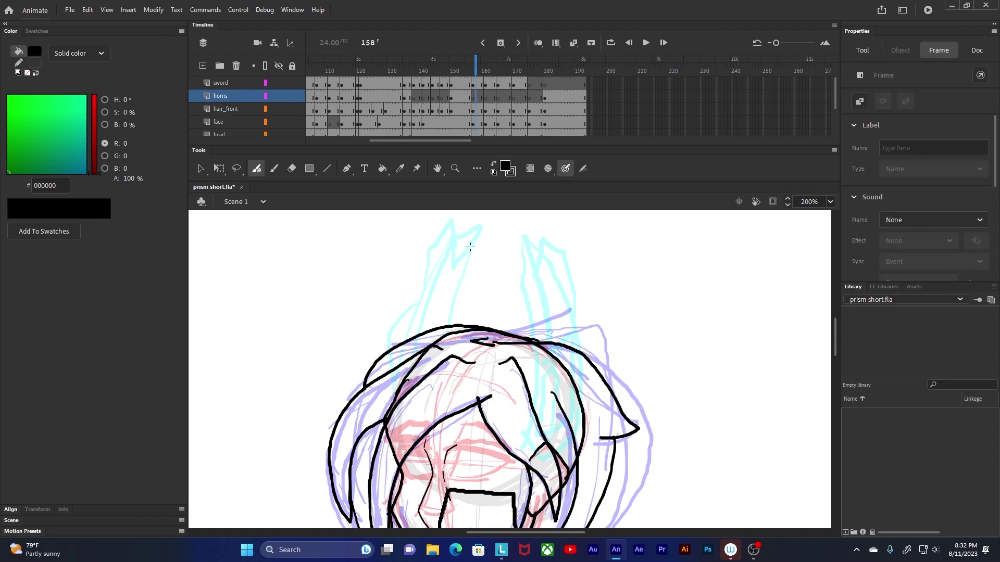
mouse_move(389, 370)
mouse_down()
mouse_move(390, 334)
mouse_move(419, 299)
mouse_up()
drag(403, 343, 434, 272)
mouse_move(428, 261)
mouse_down()
mouse_move(423, 289)
mouse_move(457, 242)
mouse_move(468, 260)
mouse_move(449, 326)
mouse_up()
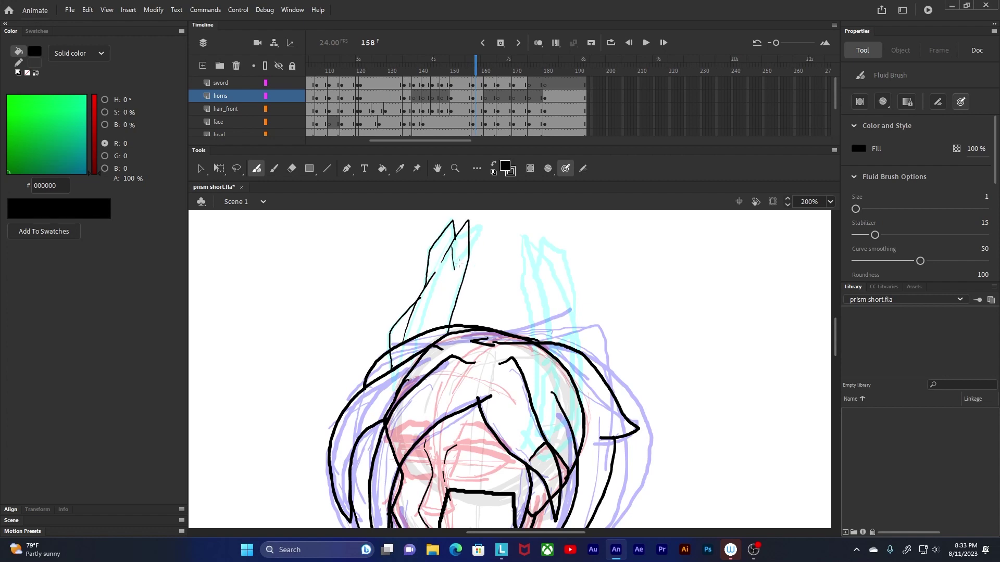
drag(467, 254, 456, 267)
drag(450, 275, 442, 306)
Step: Ink the right horn on frame 158 of the horns layer, with its base crystal, two tall prongs and facet lines
drag(533, 387, 563, 456)
mouse_move(544, 395)
mouse_down()
mouse_move(568, 337)
mouse_move(563, 431)
mouse_up()
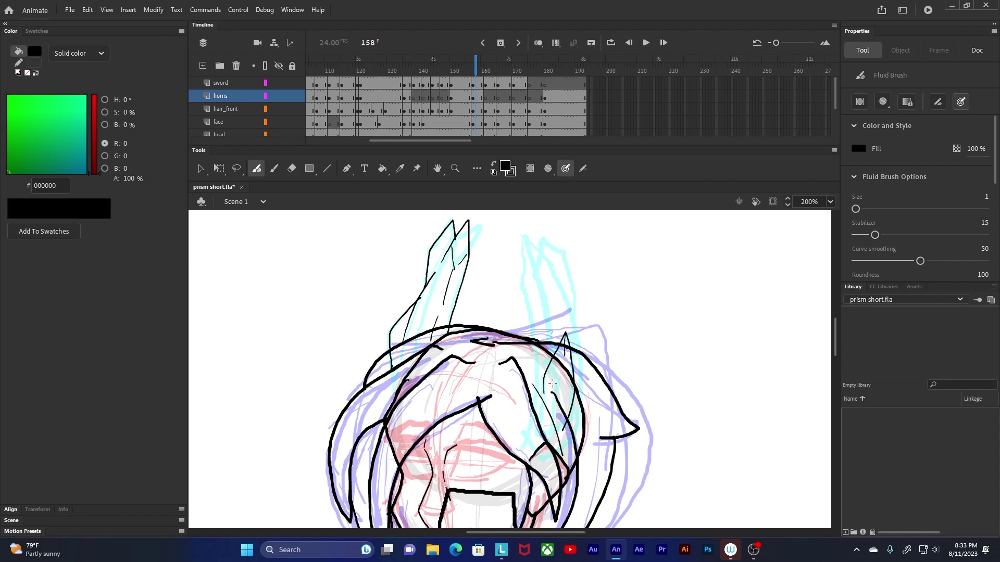
mouse_move(536, 393)
mouse_down()
mouse_move(523, 292)
mouse_move(540, 257)
mouse_move(540, 308)
mouse_up()
mouse_move(541, 254)
mouse_down()
mouse_move(571, 332)
mouse_move(554, 272)
mouse_move(571, 442)
mouse_move(562, 459)
mouse_up()
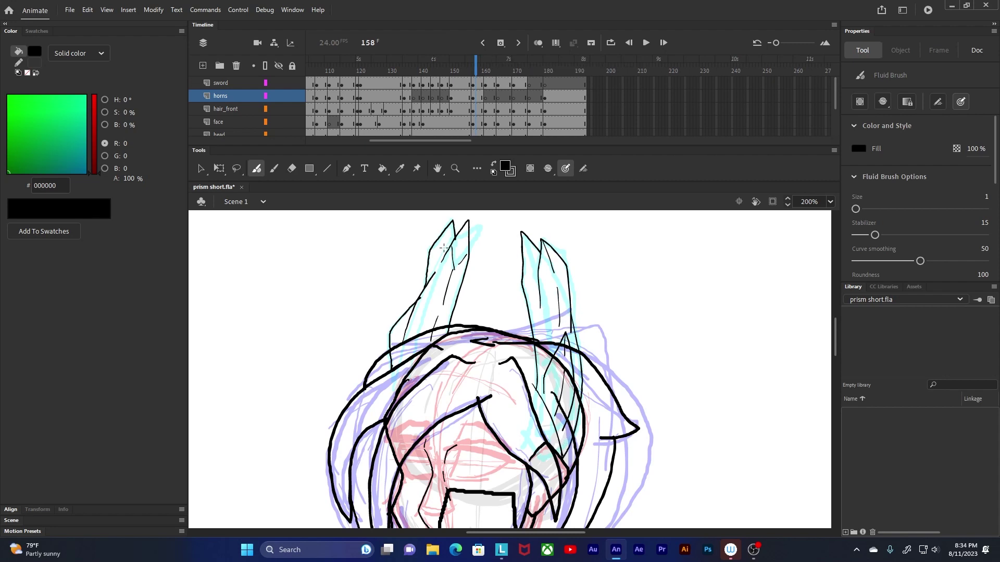
Step: Go to frame 161 and ink the left horn's tall inner prong with its facet lines on the horns layer
click(486, 71)
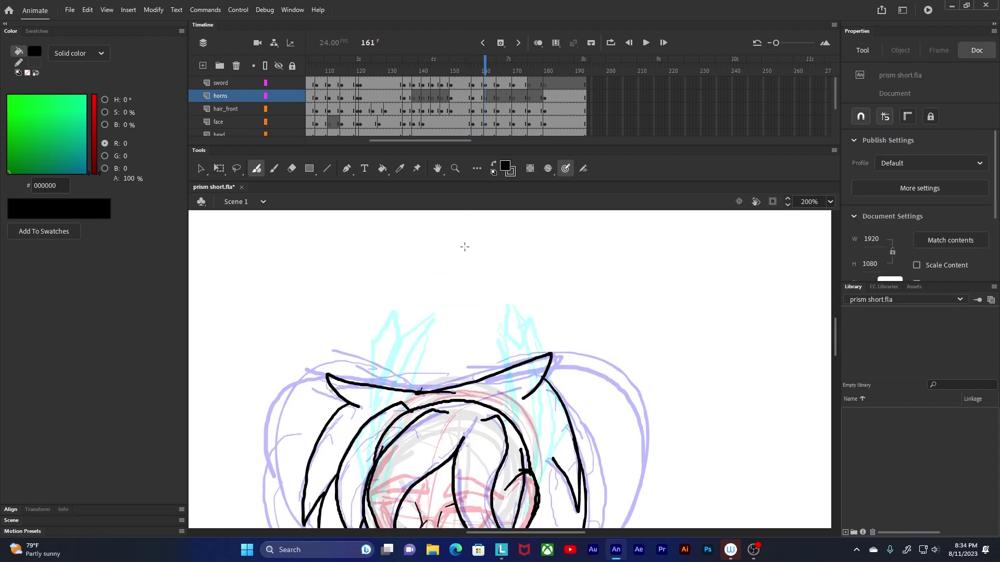
scroll(464, 246, down, 3)
scroll(465, 247, left, 2)
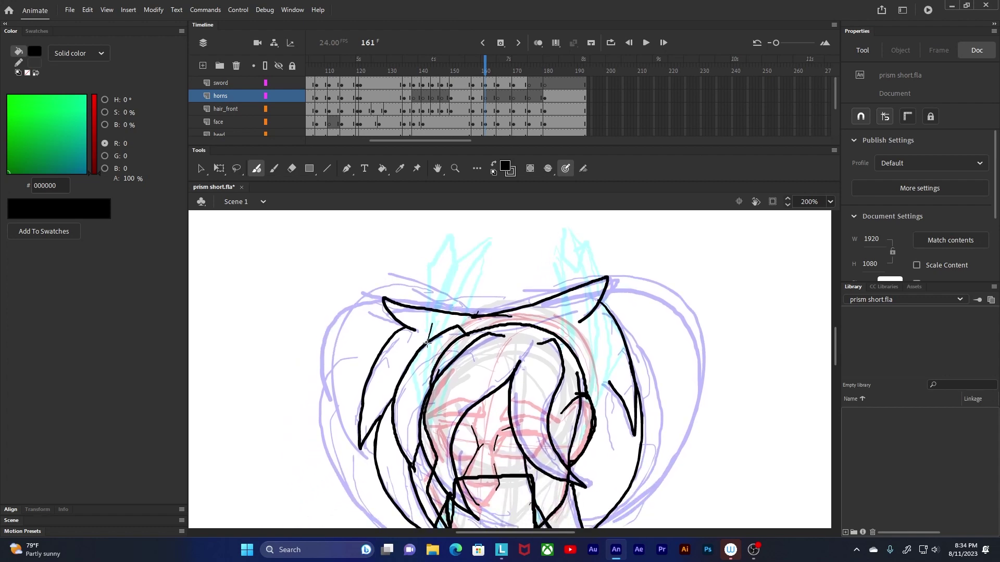
mouse_move(427, 343)
mouse_down()
mouse_move(461, 262)
mouse_move(465, 311)
mouse_move(428, 341)
mouse_up()
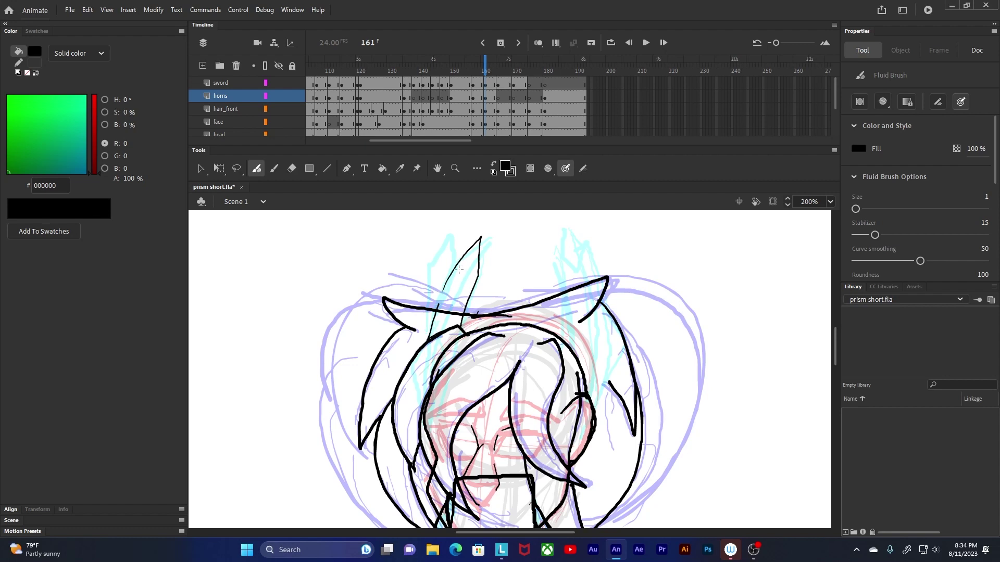
drag(459, 263, 471, 273)
mouse_move(459, 282)
mouse_down()
mouse_move(452, 311)
mouse_move(431, 311)
mouse_move(457, 262)
mouse_move(449, 274)
mouse_up()
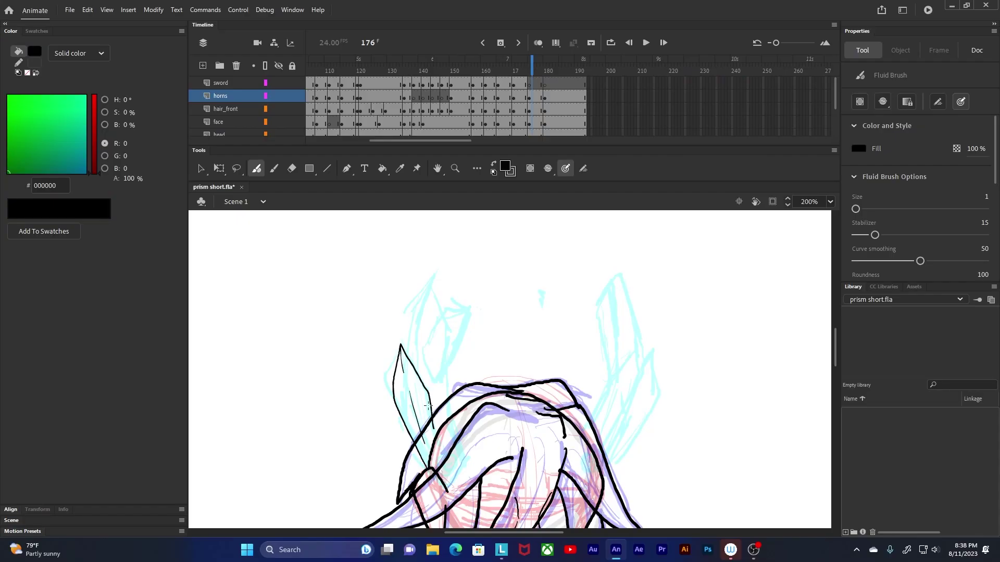
Step: Ink the left horn's tall crystal, the narrow prong behind it and the facet line on frame 176
mouse_move(408, 337)
mouse_down()
mouse_move(444, 314)
mouse_move(451, 411)
mouse_up()
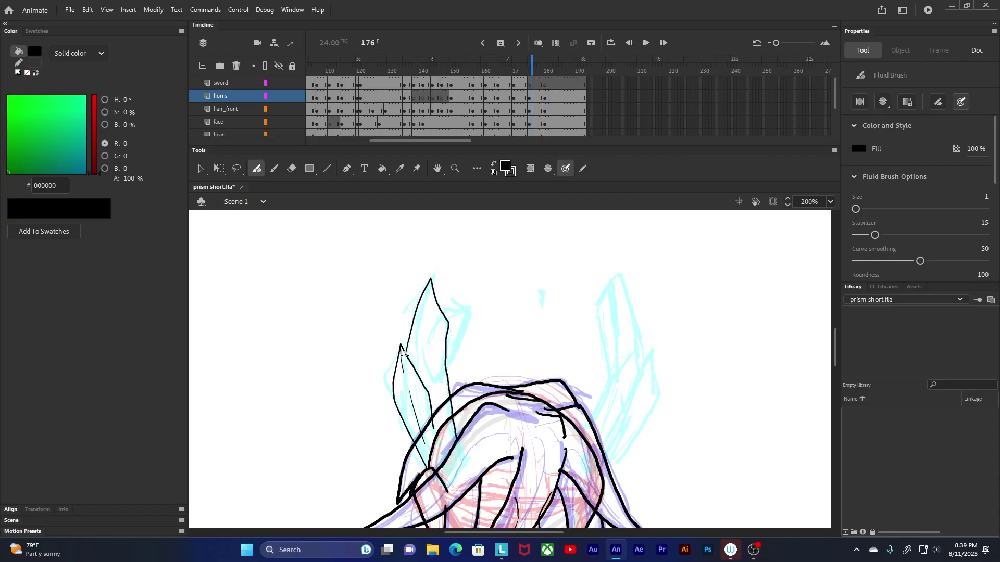
drag(429, 300, 425, 386)
drag(406, 344, 423, 295)
Step: Ink the right horn on frame 176 of the horns layer, with its tall crystal, small outer prong and facet lines
drag(568, 355, 530, 324)
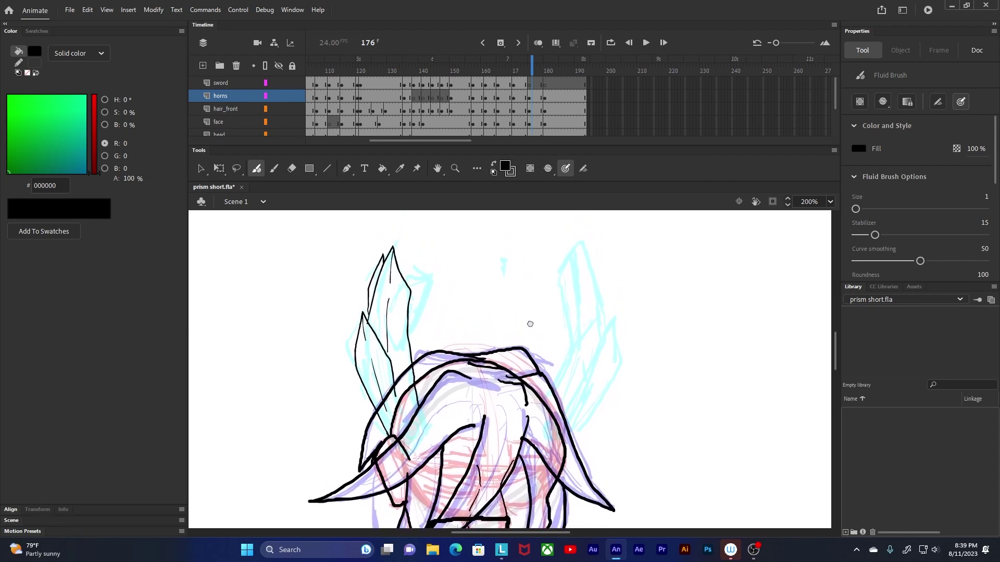
mouse_move(580, 241)
mouse_down()
mouse_move(603, 337)
mouse_move(578, 416)
mouse_up()
mouse_move(603, 341)
mouse_down()
mouse_move(618, 364)
mouse_move(573, 443)
mouse_up()
mouse_move(580, 241)
mouse_down()
mouse_move(560, 305)
mouse_move(553, 391)
mouse_up()
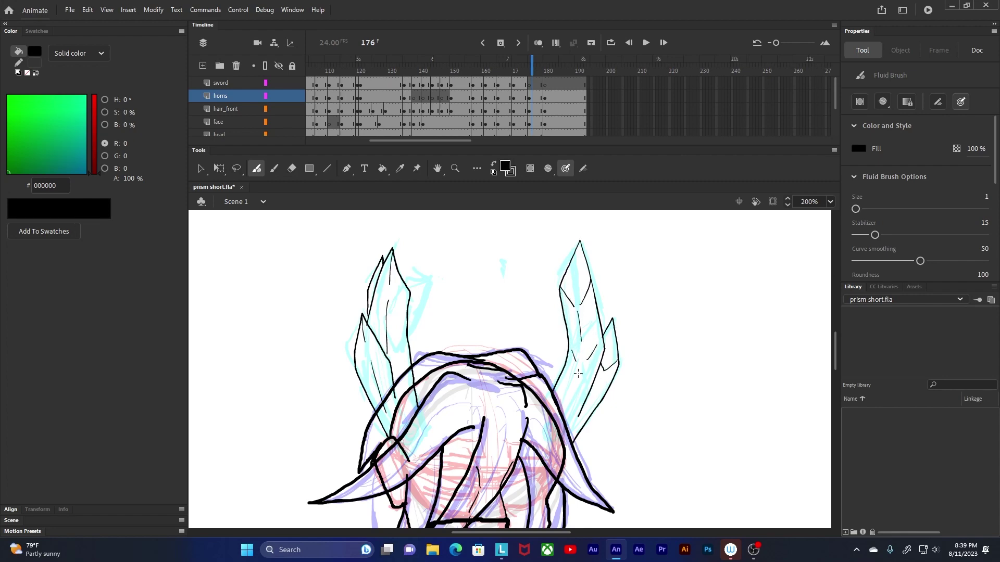
drag(580, 367, 569, 398)
Step: Switch to the face layer at frame 4 and hide the body layer
drag(355, 437, 402, 267)
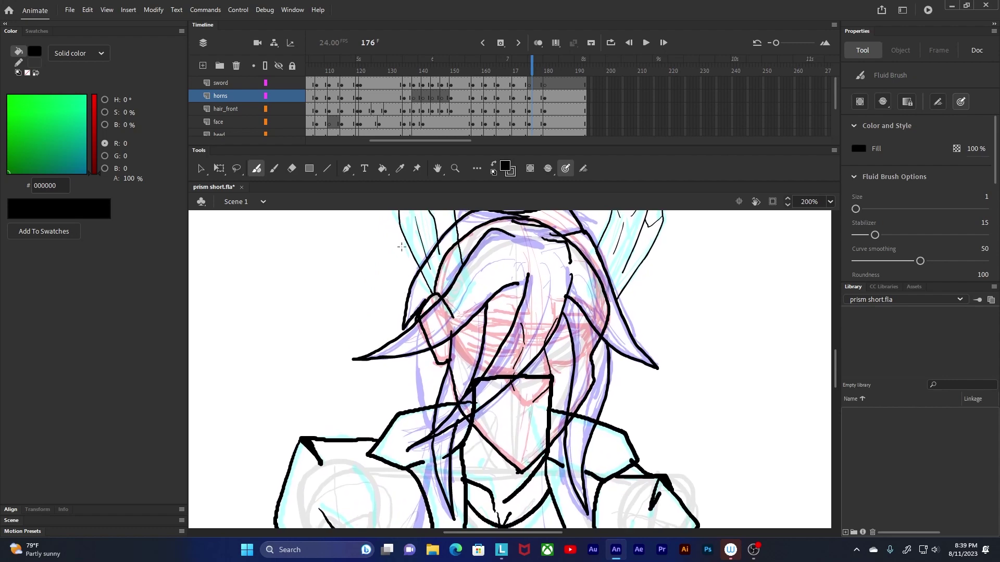
click(226, 121)
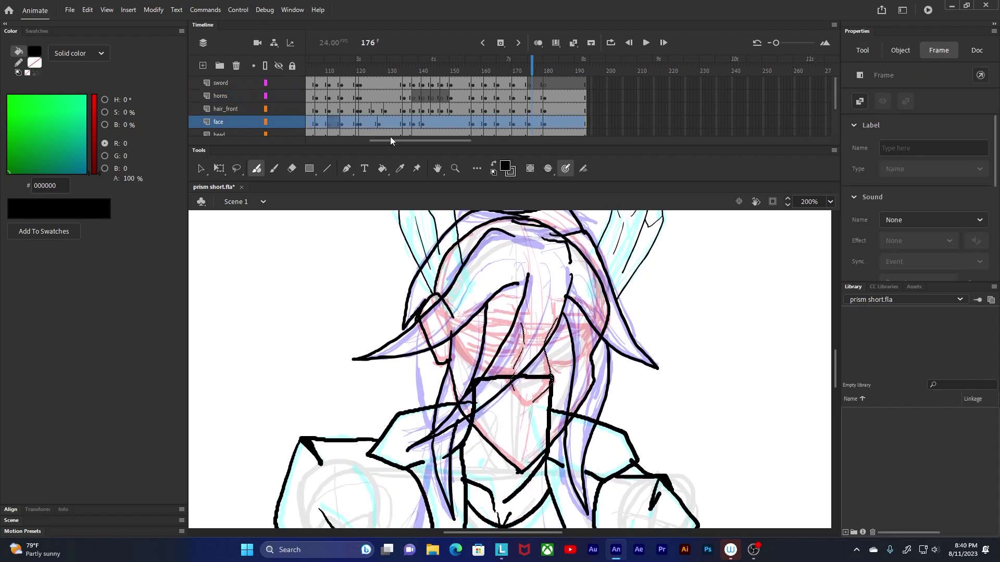
scroll(387, 136, left, 5)
drag(385, 141, 374, 139)
click(317, 68)
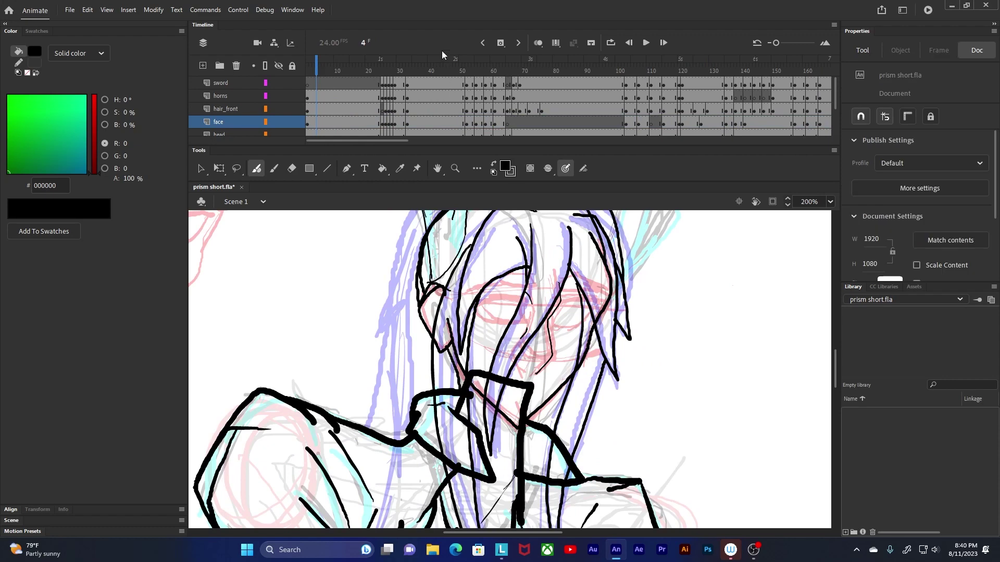
drag(500, 219, 431, 344)
key(ctrl+minus)
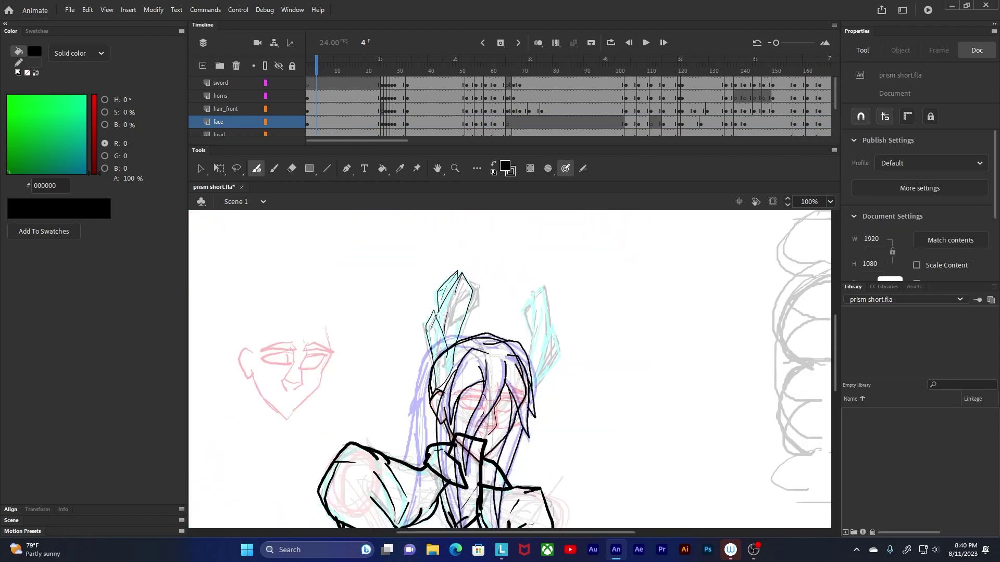
scroll(503, 291, down, 4)
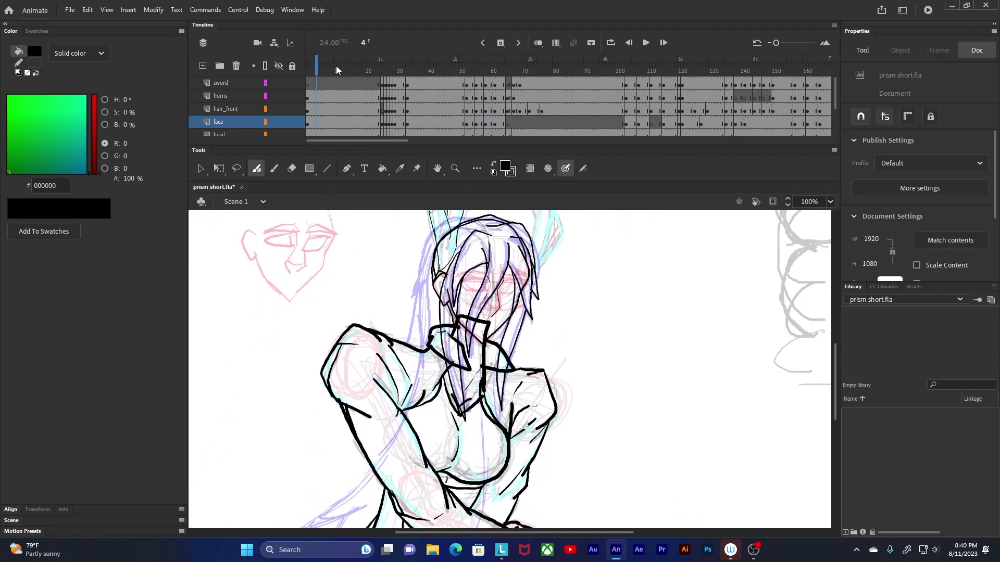
scroll(276, 115, down, 1)
click(278, 133)
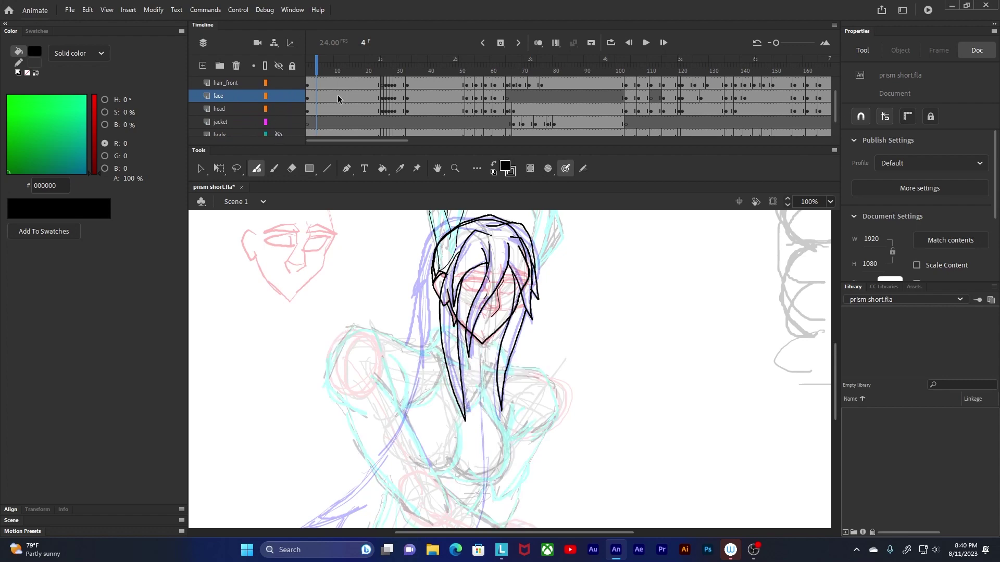
Step: Ink the mouth on the face layer at frames 4, 25 and 26
key(ctrl+equal)
drag(450, 277, 447, 328)
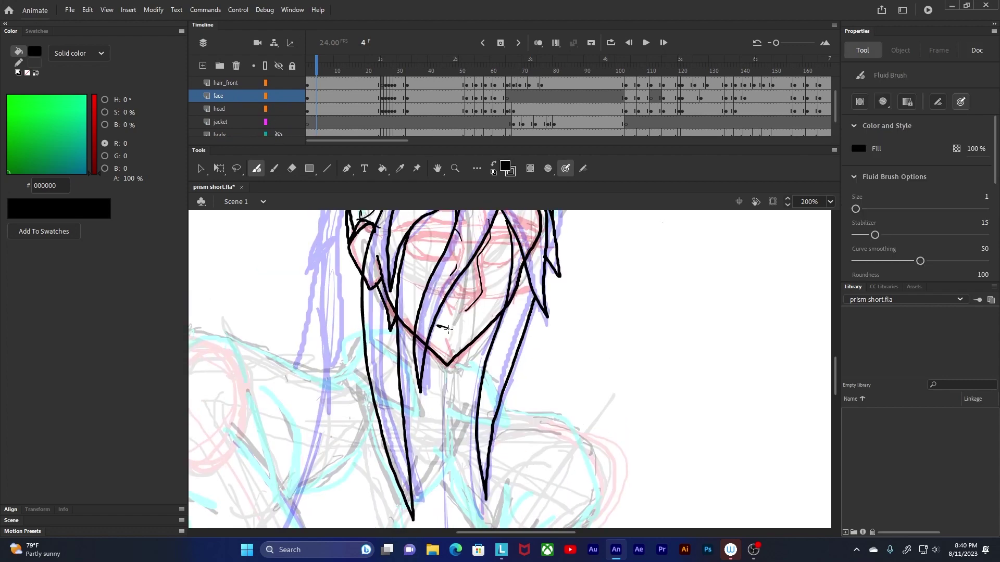
drag(373, 65, 381, 64)
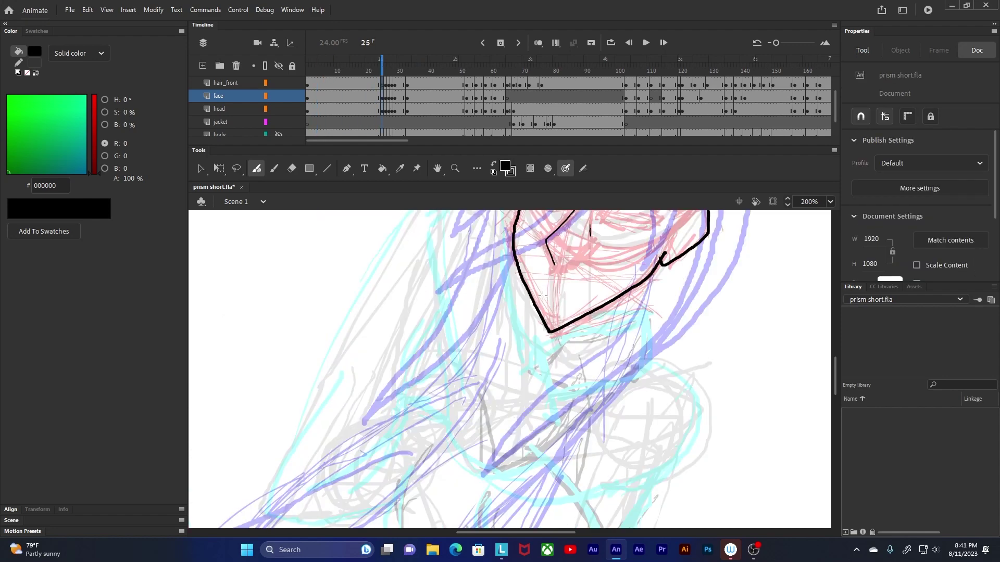
drag(541, 296, 552, 290)
click(385, 68)
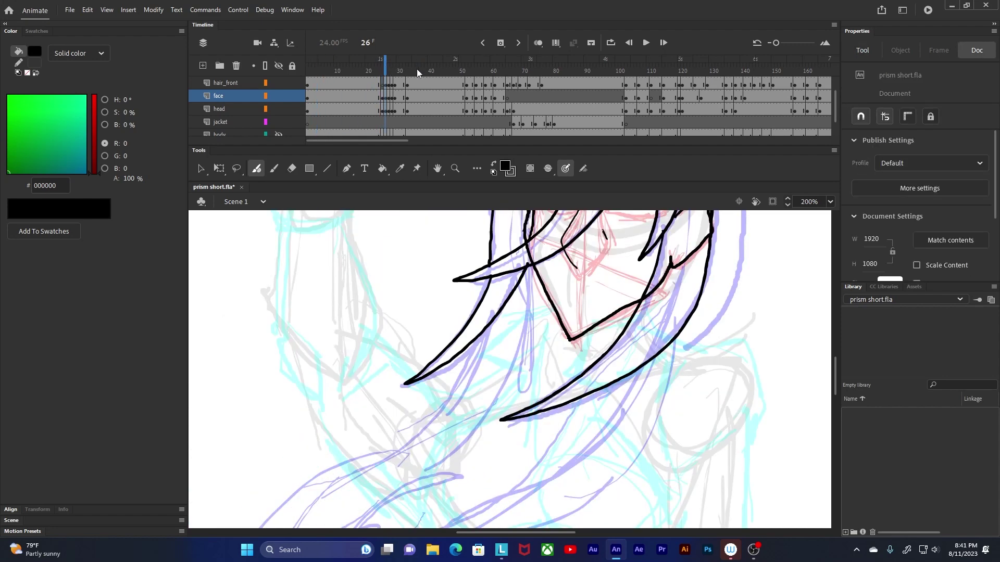
drag(568, 301, 568, 303)
Step: Ink the small mouth strokes on the face layer at frames 27, 28, 30 and 33
click(387, 70)
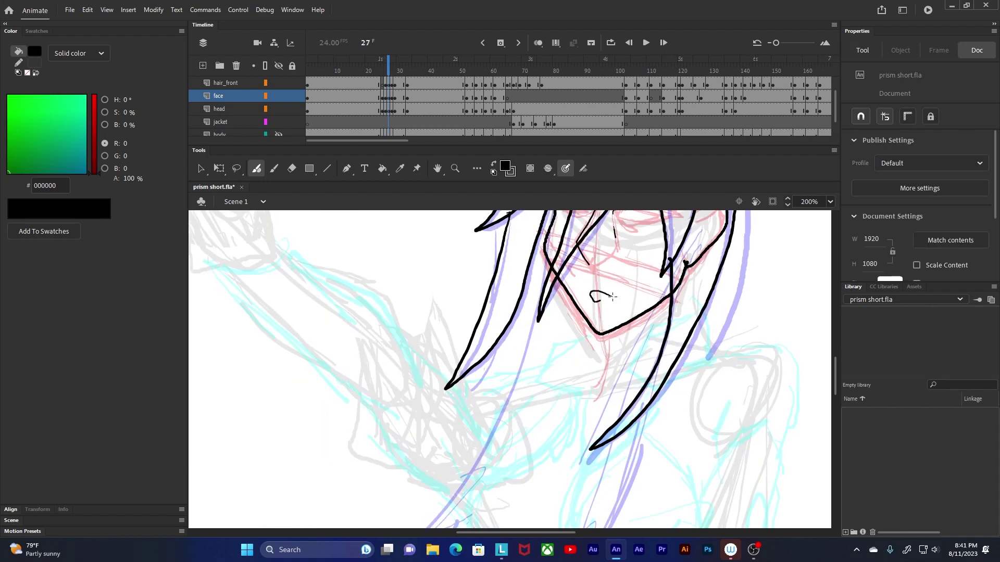
mouse_move(613, 297)
mouse_down()
mouse_move(601, 301)
mouse_move(614, 351)
mouse_up()
drag(389, 68, 388, 68)
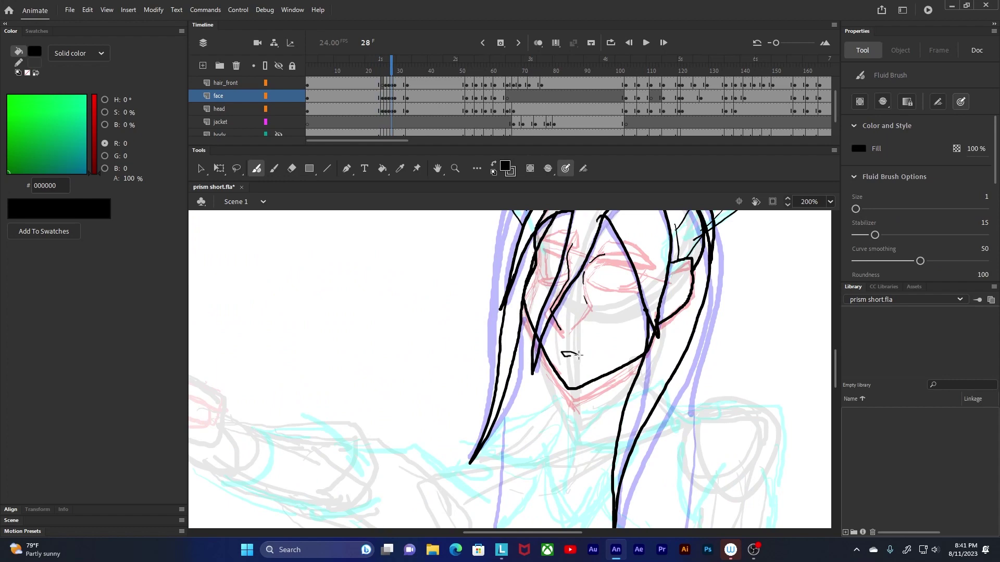
drag(579, 355, 561, 353)
drag(393, 69, 392, 67)
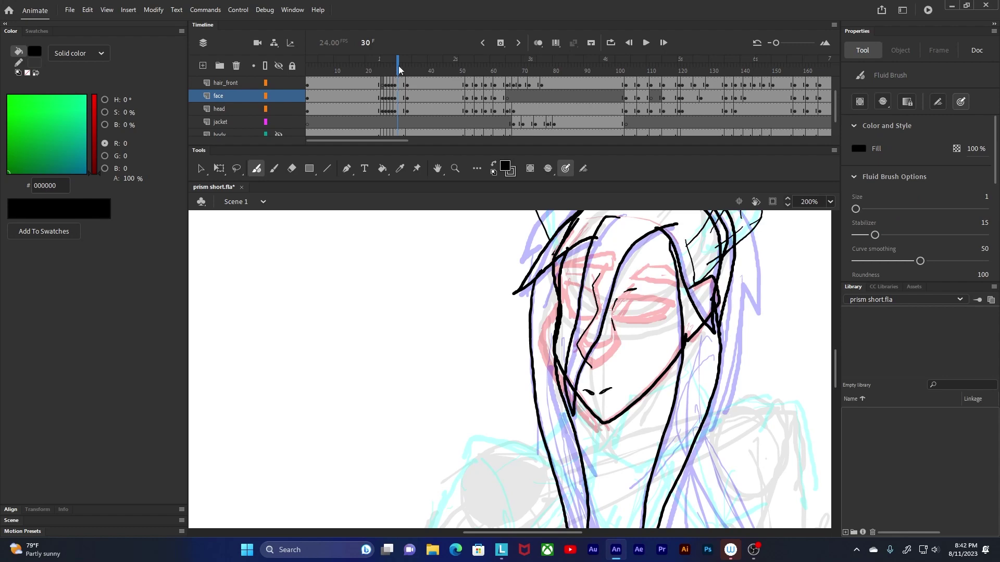
drag(399, 69, 408, 69)
drag(694, 360, 706, 366)
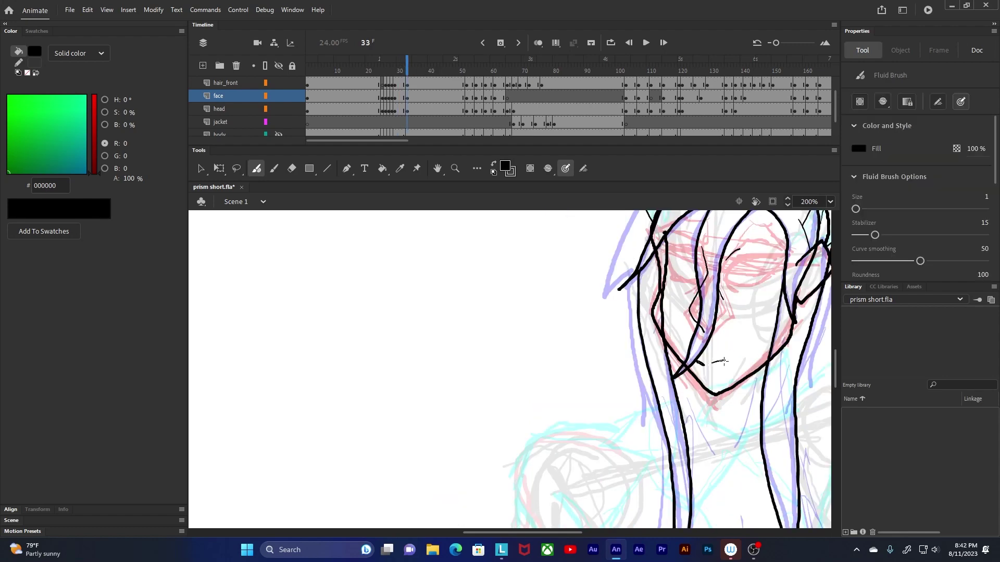
Step: Ink the mouth drawings on the face layer from frame 52 through frame 58
mouse_move(407, 69)
mouse_down()
mouse_move(385, 70)
mouse_move(467, 80)
mouse_move(465, 69)
mouse_up()
key(ctrl+minus)
click(466, 70)
key(ctrl+equal)
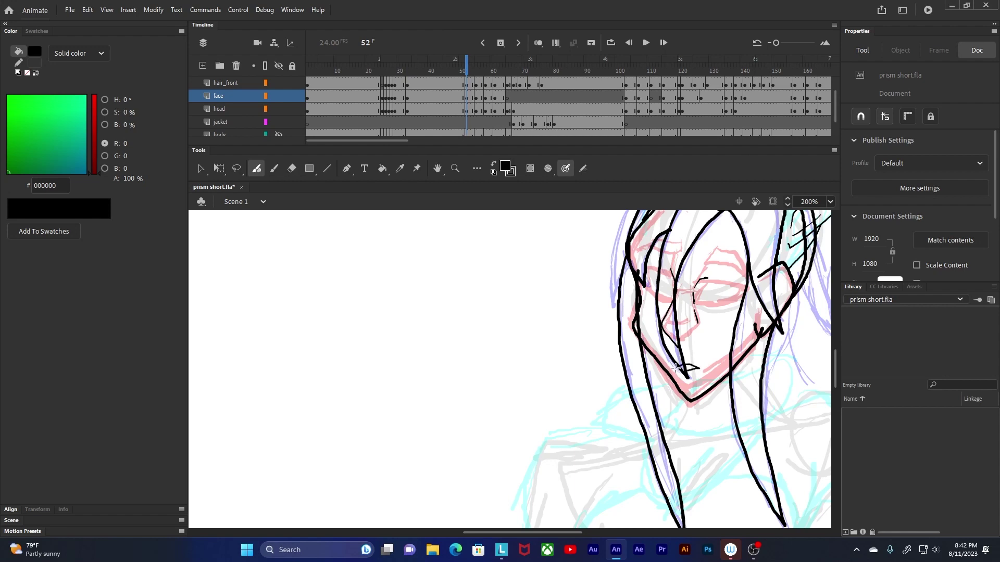
key(period)
key(period)
key(period)
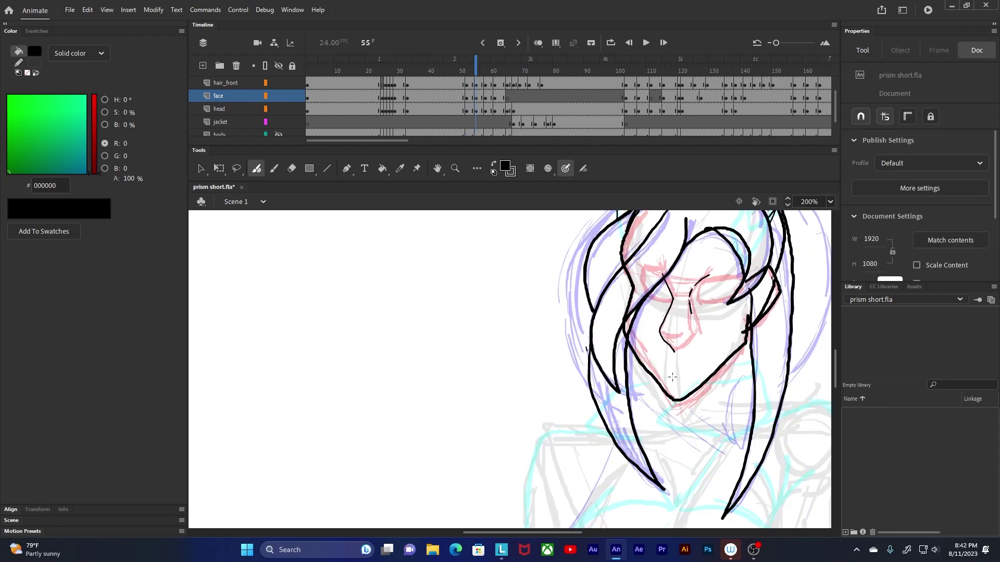
key(period)
key(period)
key(period)
drag(639, 376, 653, 366)
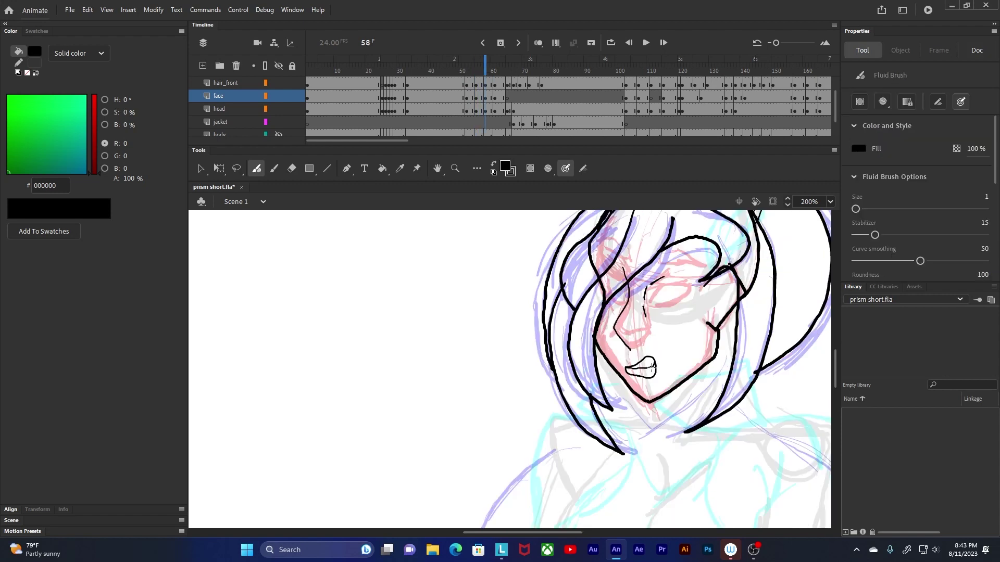
Step: Go to frame 62, turn on onion skinning and ink the open mouth on the face layer
key(period)
key(period)
key(period)
key(period)
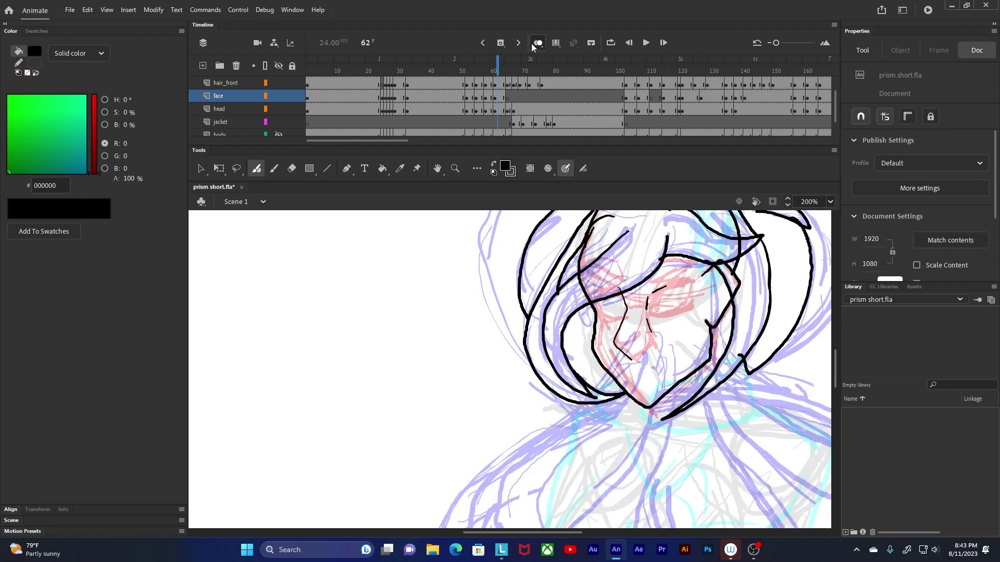
click(537, 43)
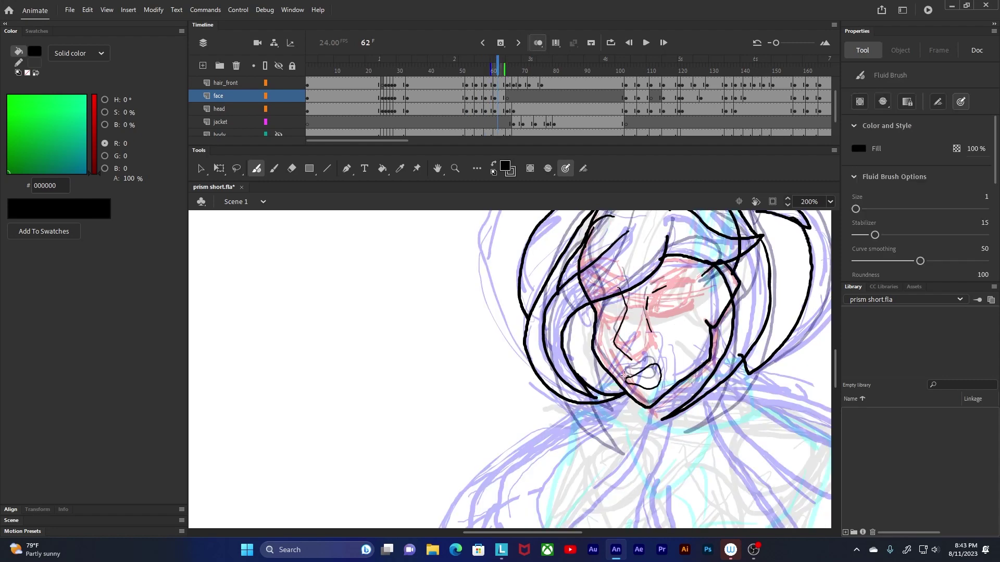
mouse_move(626, 380)
mouse_down()
mouse_move(649, 378)
mouse_move(651, 367)
mouse_up()
Step: Ink the mouth on the face layer at frames 104 and 108, extending the onion-skin range forward between them
drag(498, 70, 629, 70)
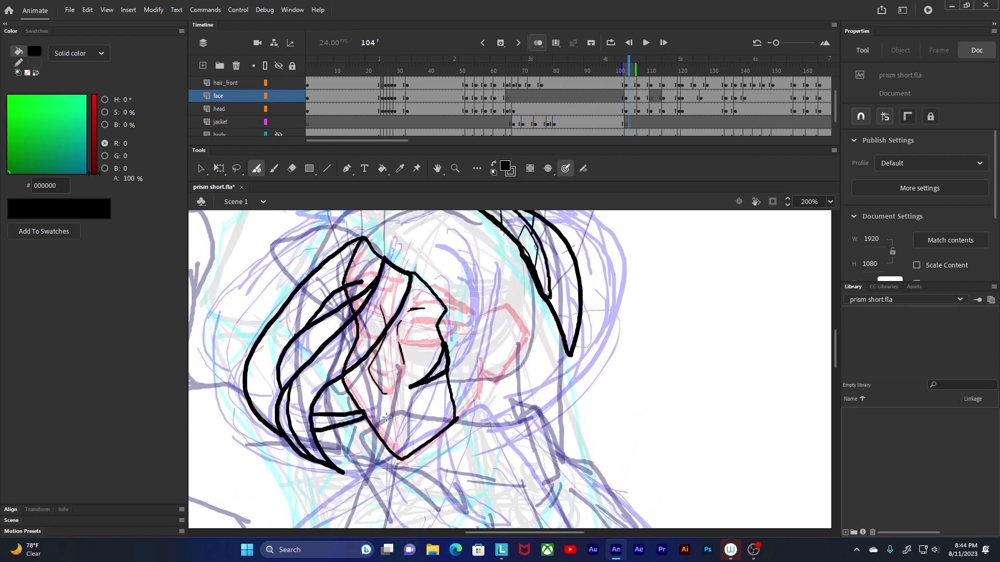
mouse_move(388, 432)
mouse_down()
mouse_move(396, 412)
mouse_move(407, 432)
mouse_move(412, 418)
mouse_up()
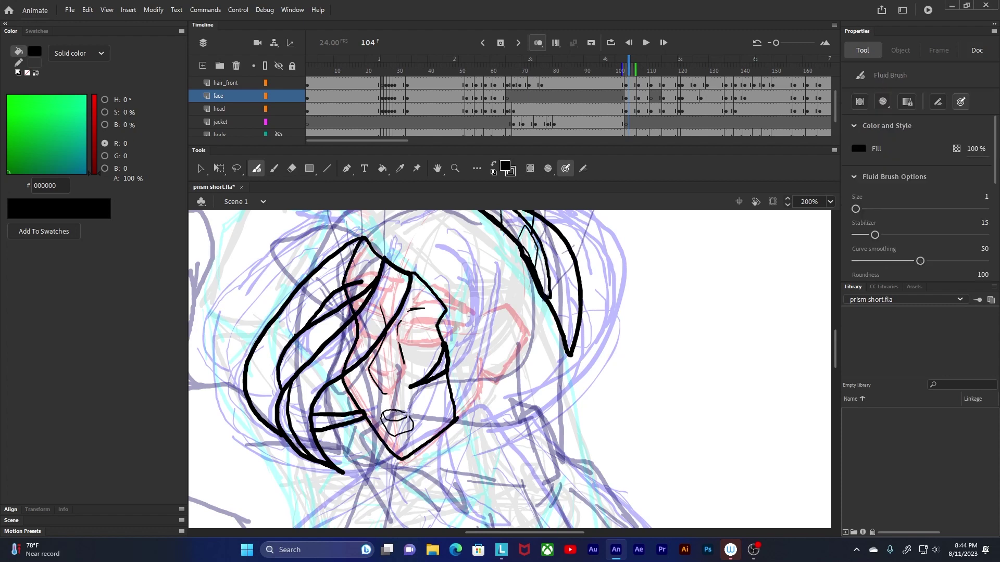
drag(636, 68, 643, 68)
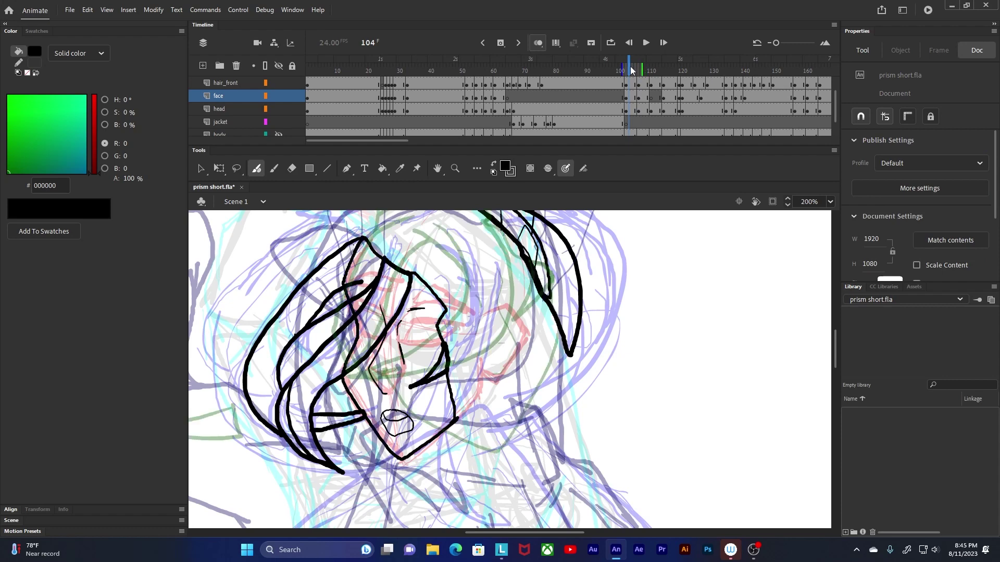
click(641, 69)
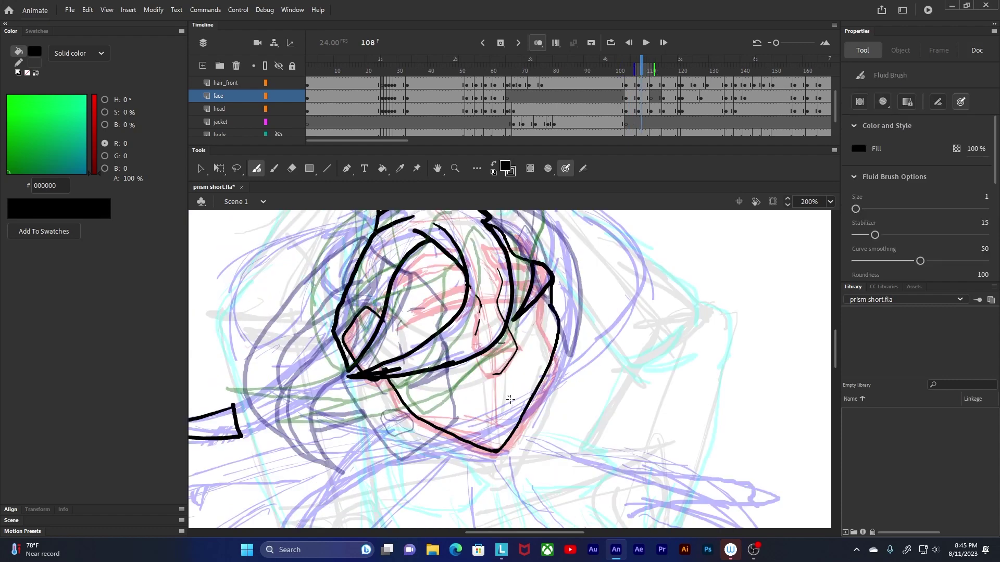
mouse_move(508, 396)
mouse_down()
mouse_move(475, 417)
mouse_move(499, 390)
mouse_move(511, 401)
mouse_move(474, 405)
mouse_up()
Step: Ink the mouth on the face layer at frames 115 and 120
drag(643, 66, 663, 71)
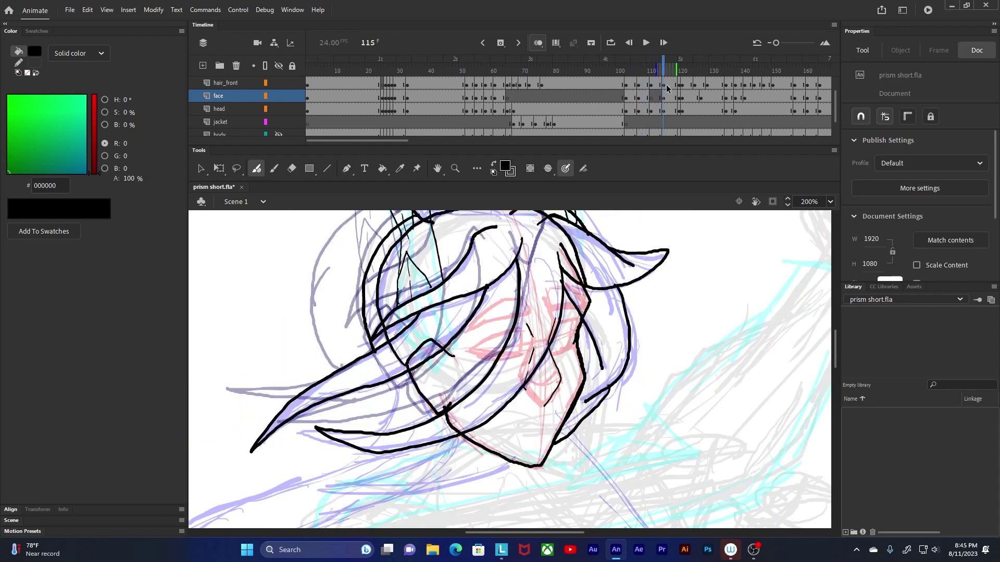
mouse_move(544, 435)
mouse_down()
mouse_move(528, 428)
mouse_move(543, 432)
mouse_up()
drag(662, 60, 678, 60)
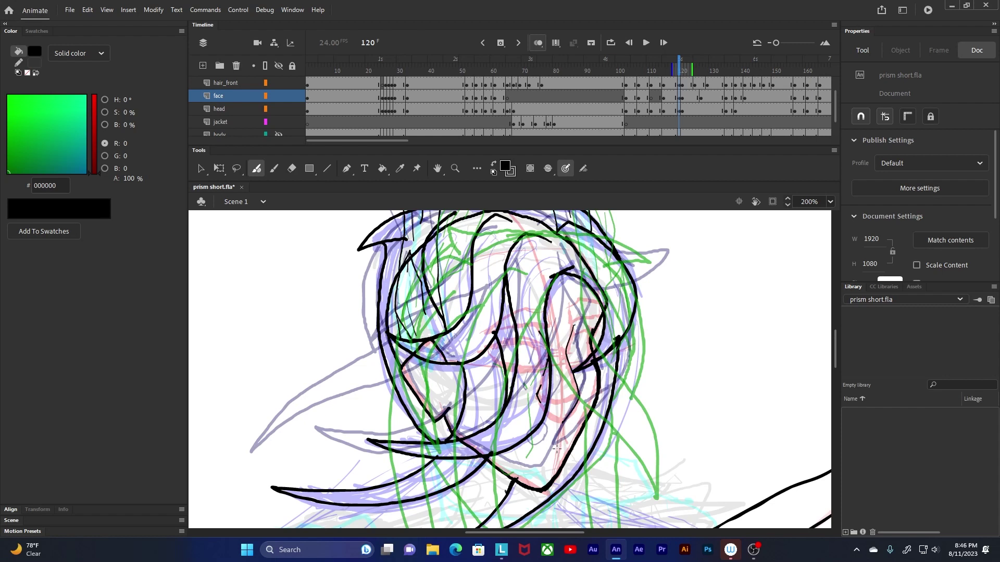
drag(556, 455, 557, 453)
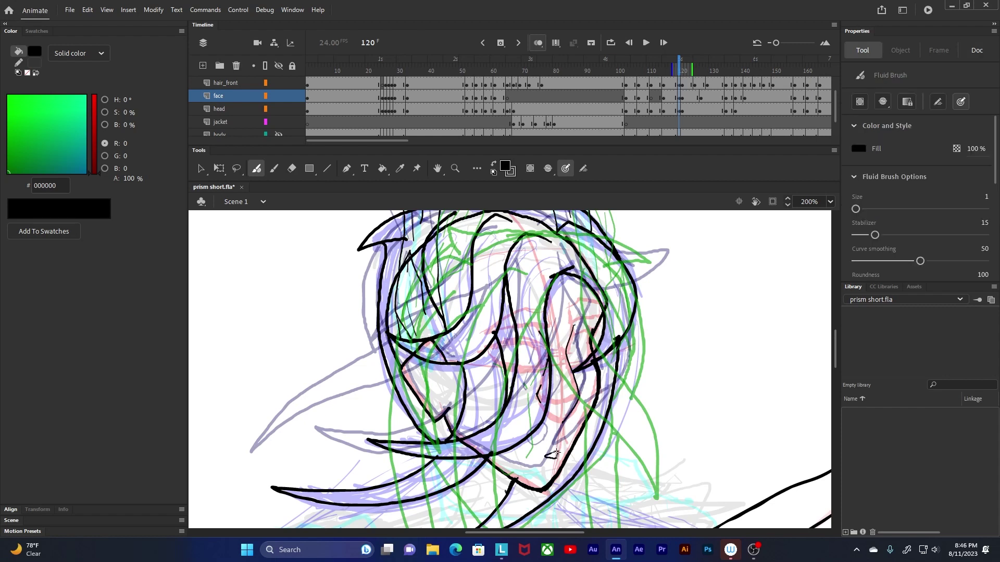
Step: Select the mouth shape at frame 120 and nudge it slightly up and to the right
key(q)
click(552, 454)
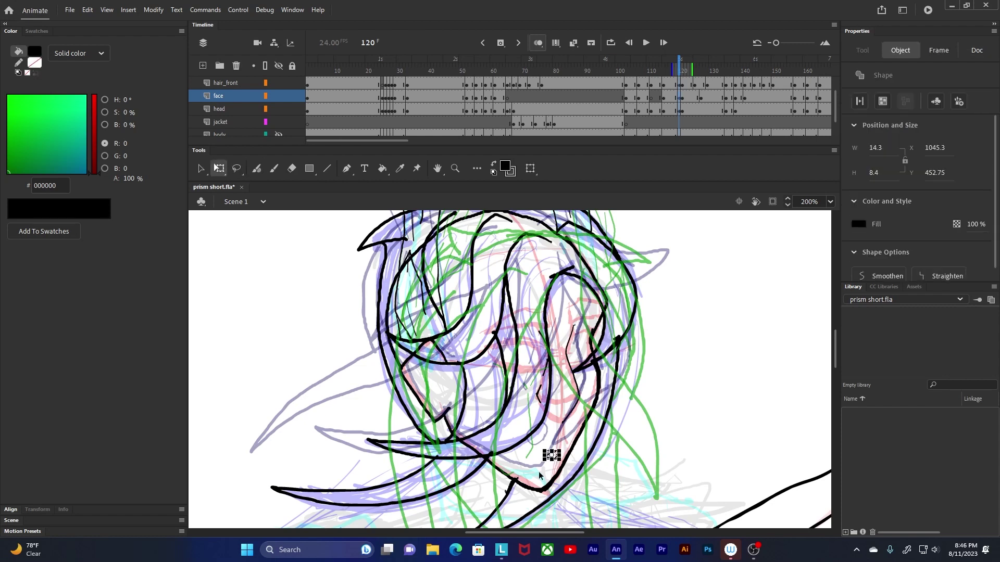
key(Up)
key(Up)
key(Up)
key(Up)
key(Up)
key(Up)
key(Right)
key(Right)
key(Right)
key(Right)
key(Right)
key(Right)
key(Right)
key(Right)
key(Right)
key(Down)
key(Left)
key(Left)
key(Left)
key(Left)
Step: Ink the closed mouth strokes on the face layer at frames 121, 125 and 128
key(period)
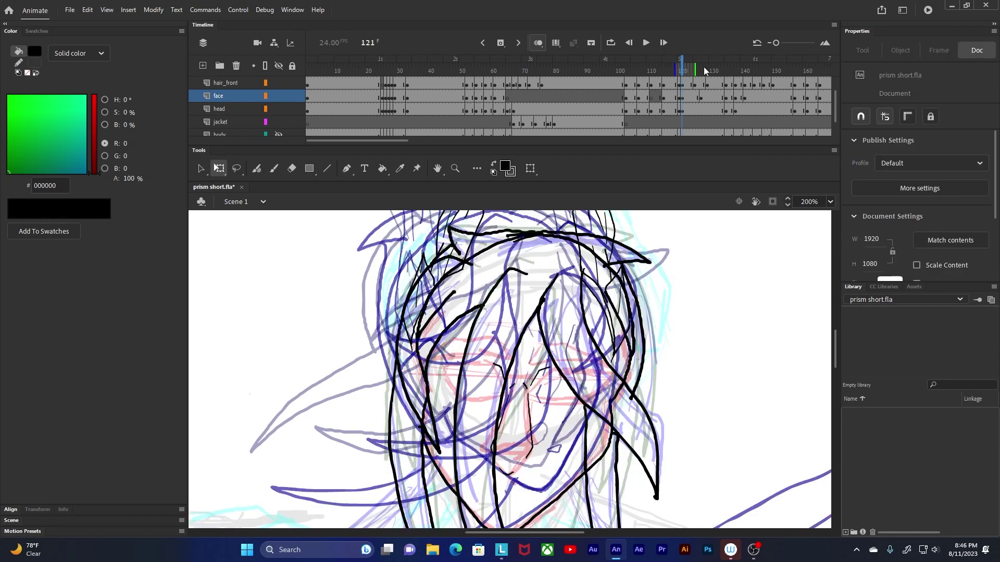
mouse_move(515, 503)
mouse_down()
mouse_move(505, 420)
mouse_move(519, 413)
mouse_move(491, 417)
mouse_up()
click(257, 168)
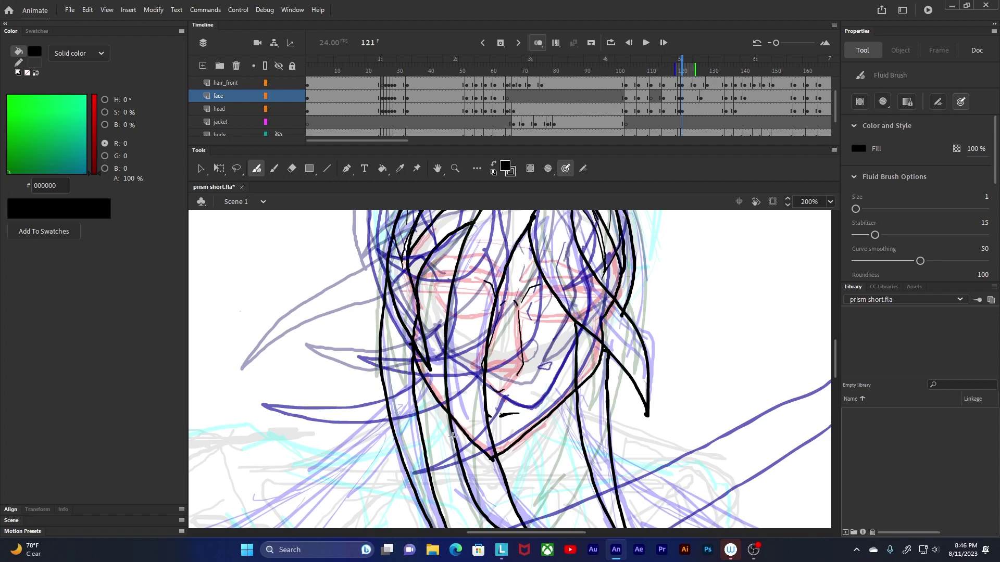
key(period)
key(period)
key(period)
key(period)
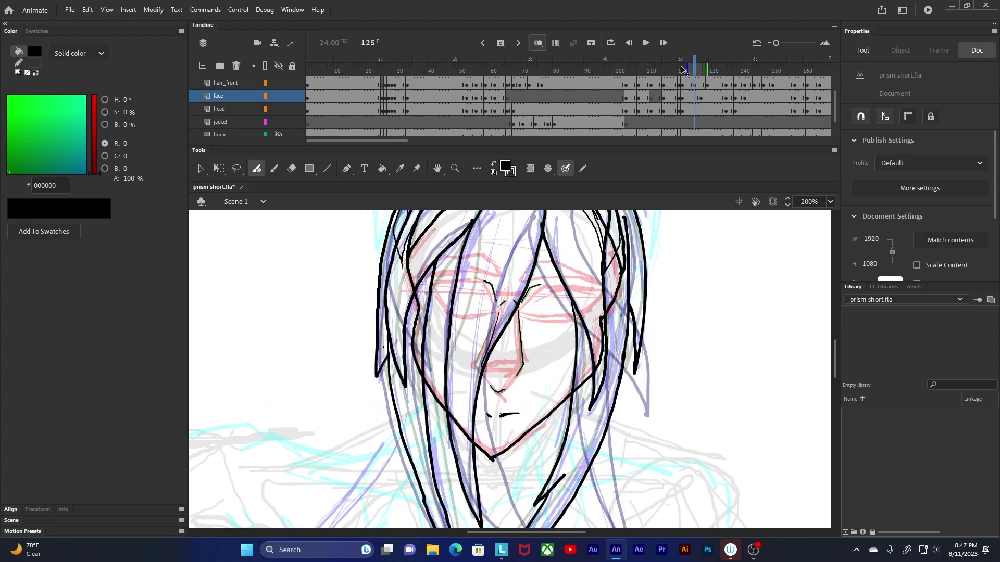
drag(484, 413, 491, 416)
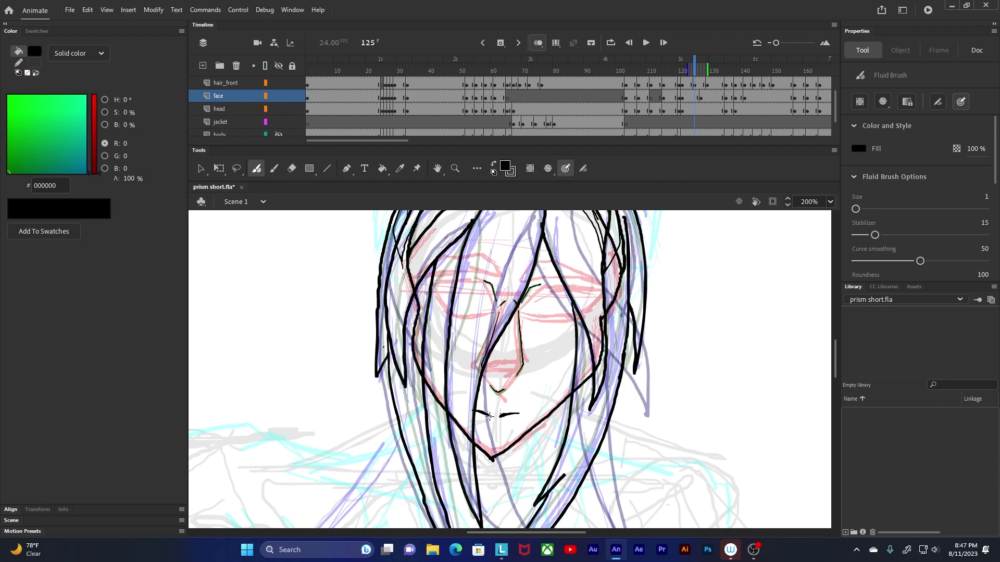
key(period)
key(period)
key(period)
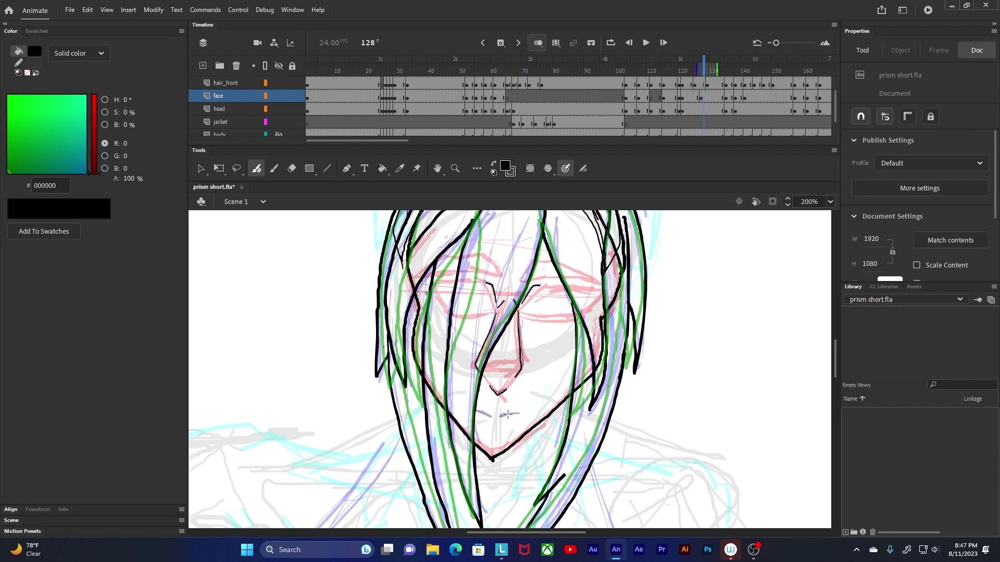
drag(520, 413, 498, 417)
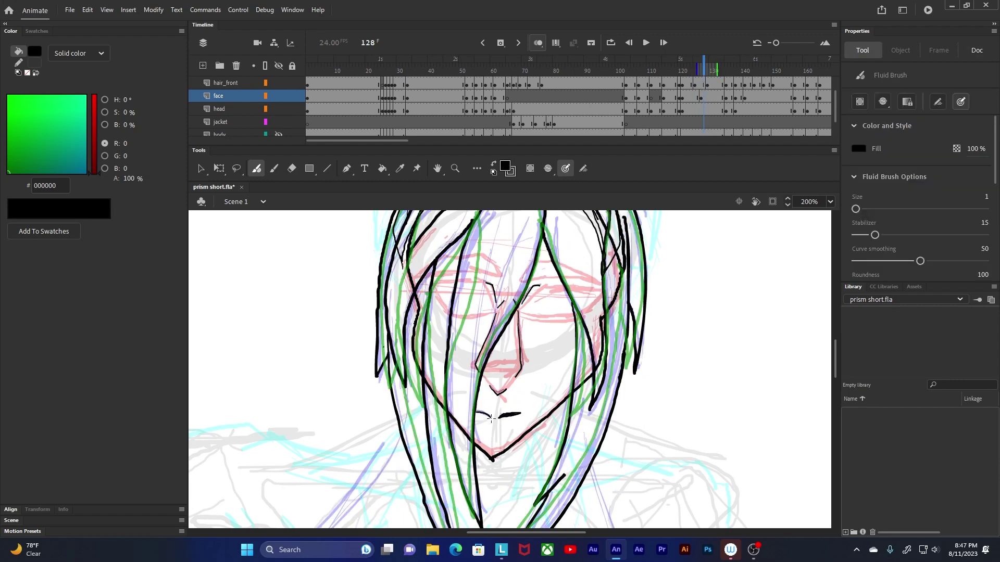
Step: Step through the frames from 128 to 135 to compare the face drawings
drag(704, 67, 743, 76)
key(comma)
key(comma)
key(comma)
key(comma)
key(comma)
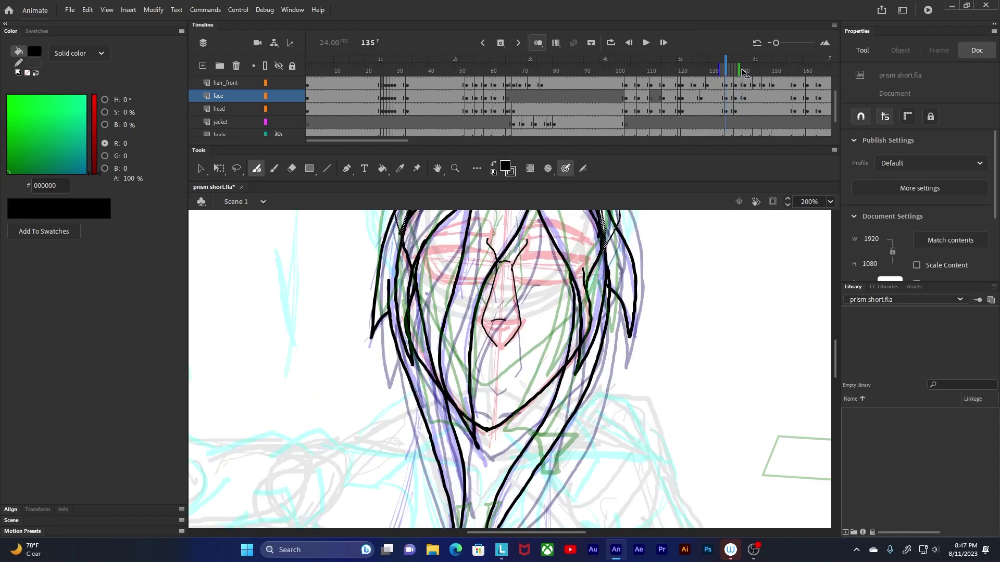
key(comma)
key(period)
key(comma)
key(comma)
key(comma)
key(comma)
key(comma)
key(comma)
key(comma)
key(comma)
key(comma)
key(period)
key(period)
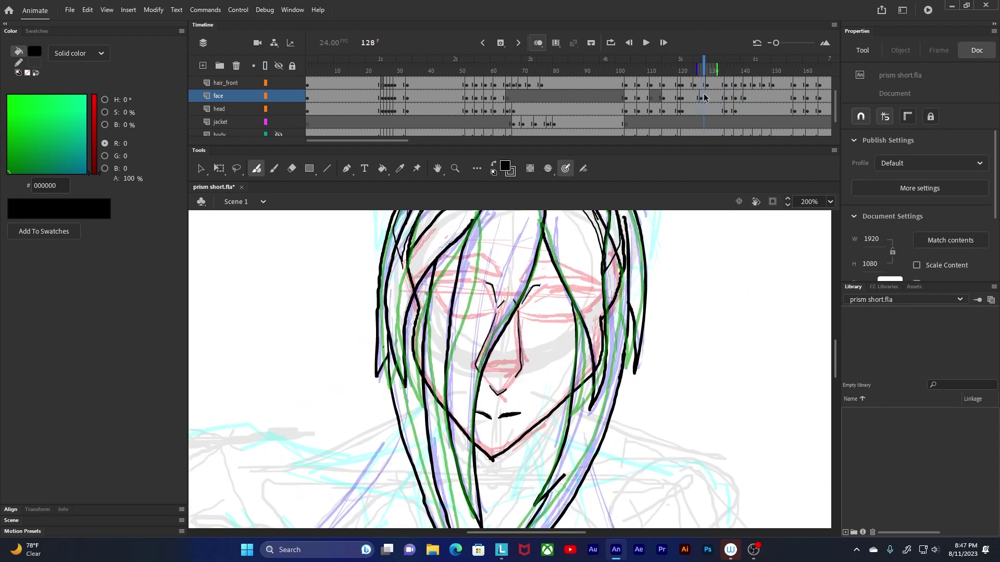
Step: Ink a small open oval mouth on the face layer at frame 136 and select it with Free Transform
click(703, 96)
key(period)
key(period)
key(period)
key(period)
key(period)
key(period)
key(period)
click(728, 71)
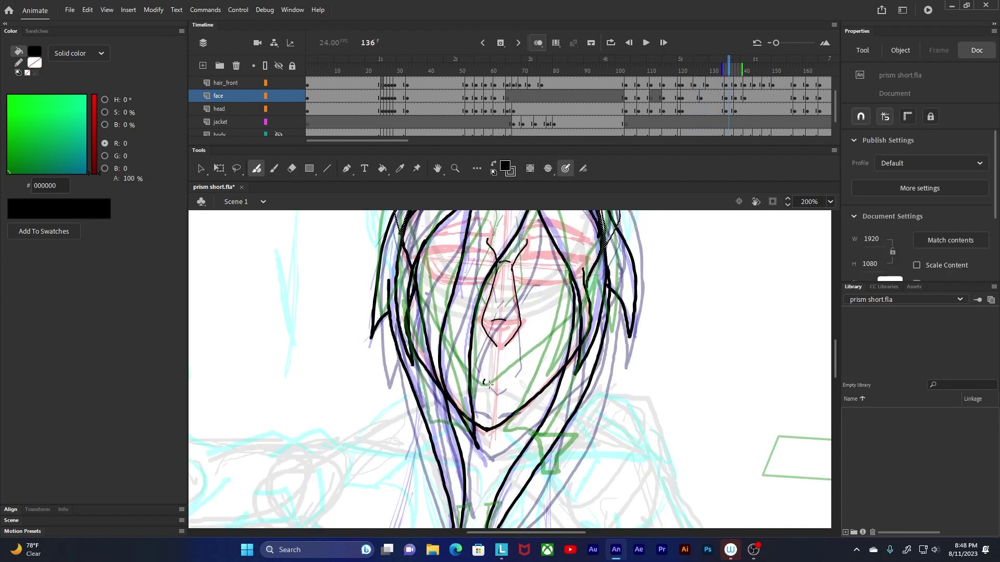
drag(489, 385, 485, 382)
click(220, 169)
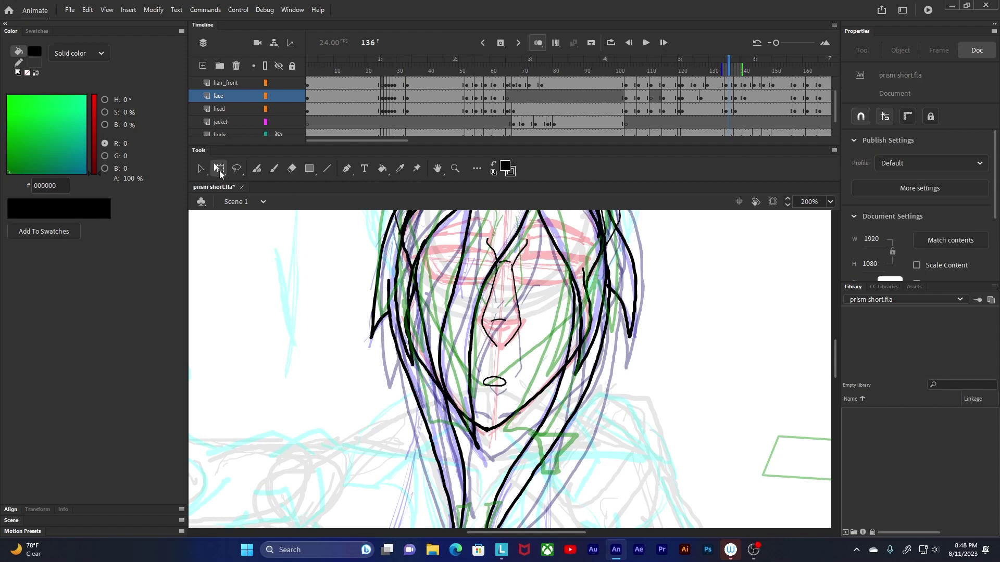
click(494, 382)
Step: Ink the mouth on the face layer at frames 138 and 142 below the nose
click(732, 70)
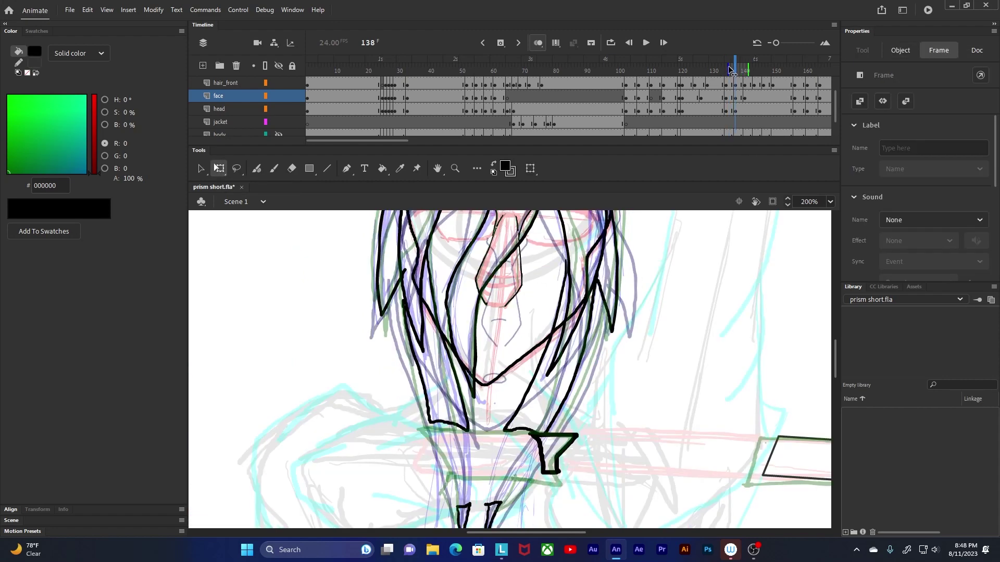
click(257, 169)
drag(495, 330, 495, 330)
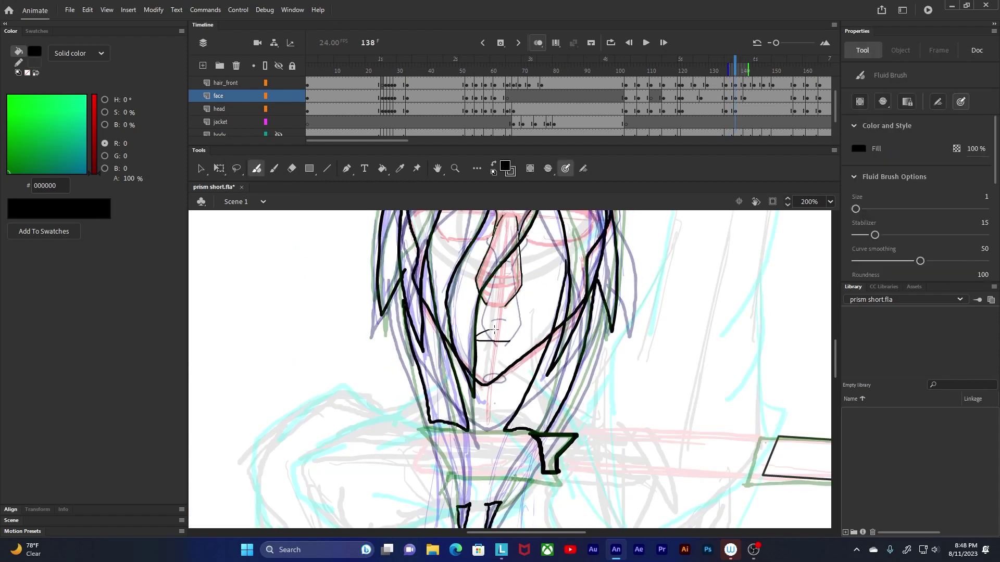
click(747, 71)
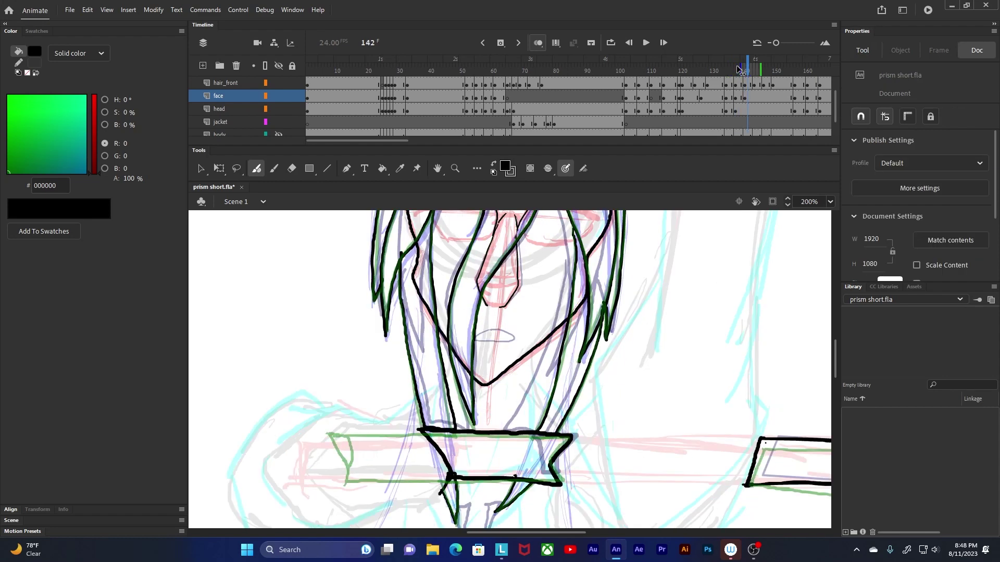
key(comma)
key(period)
drag(494, 336, 512, 341)
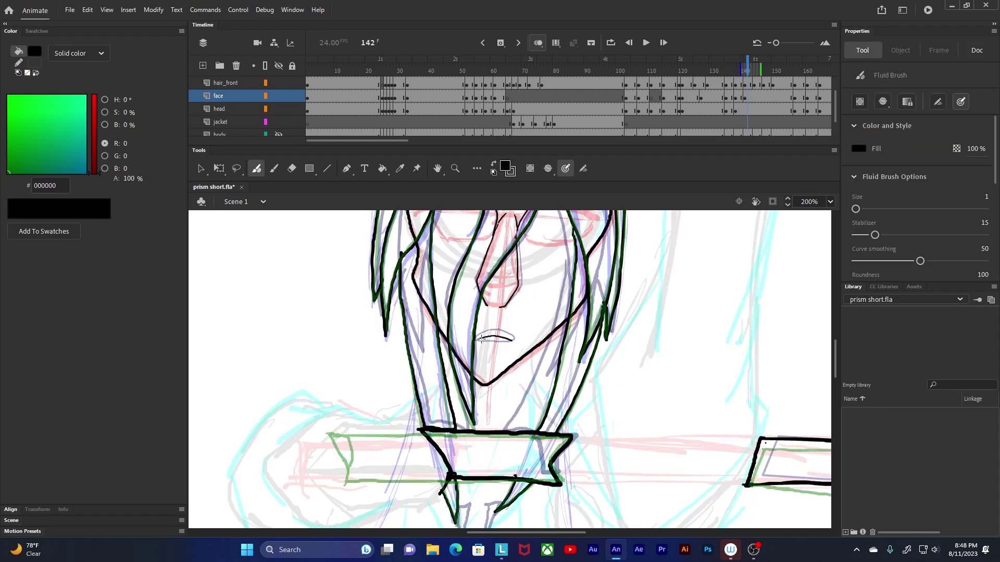
Step: Play the animation onward from frame 142 and ink the mouth on the face layer at frame 157
click(747, 70)
key(Return)
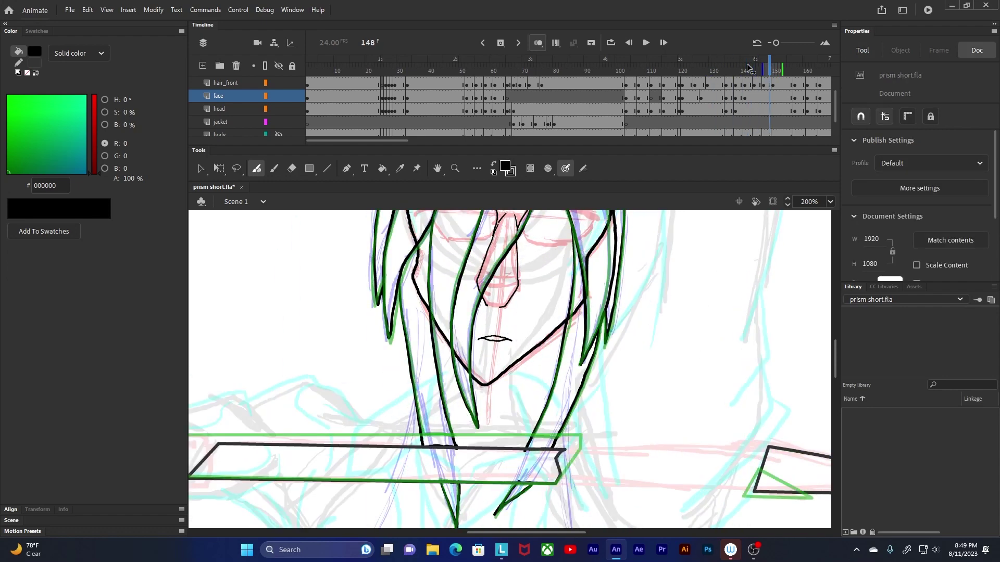
key(comma)
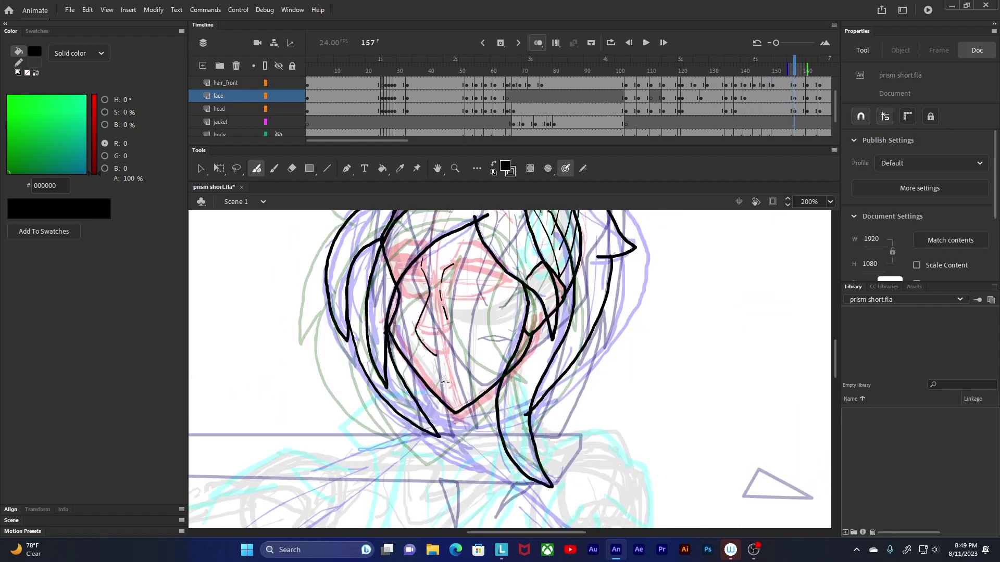
drag(445, 383, 470, 371)
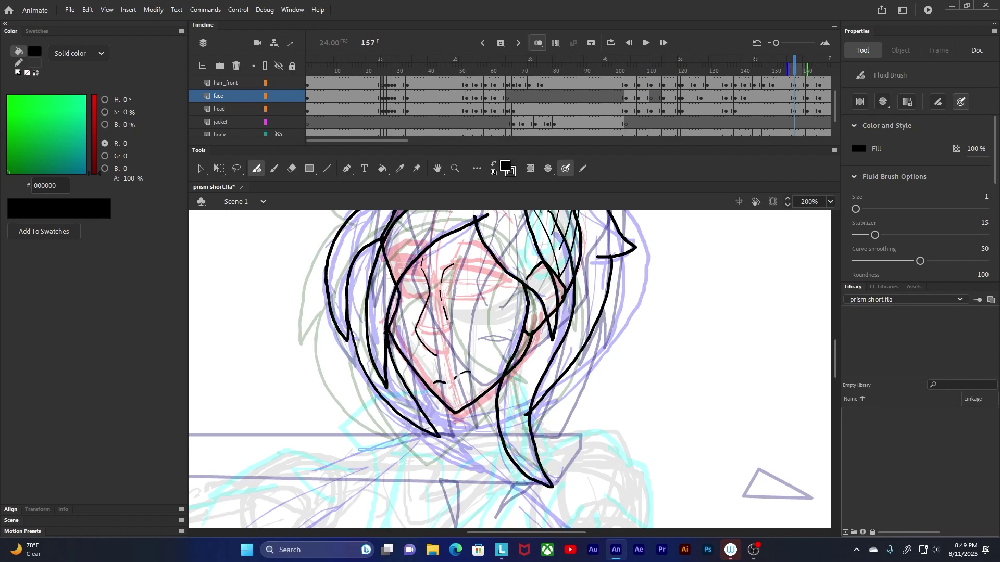
Step: Go to frame 161 and bring the lower face into view for inking
click(389, 136)
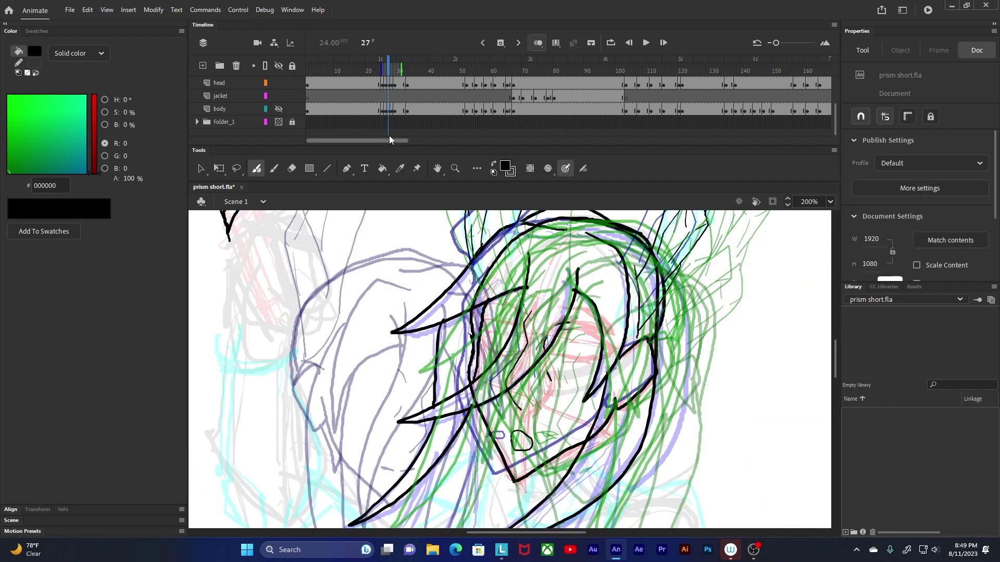
key(Return)
click(407, 130)
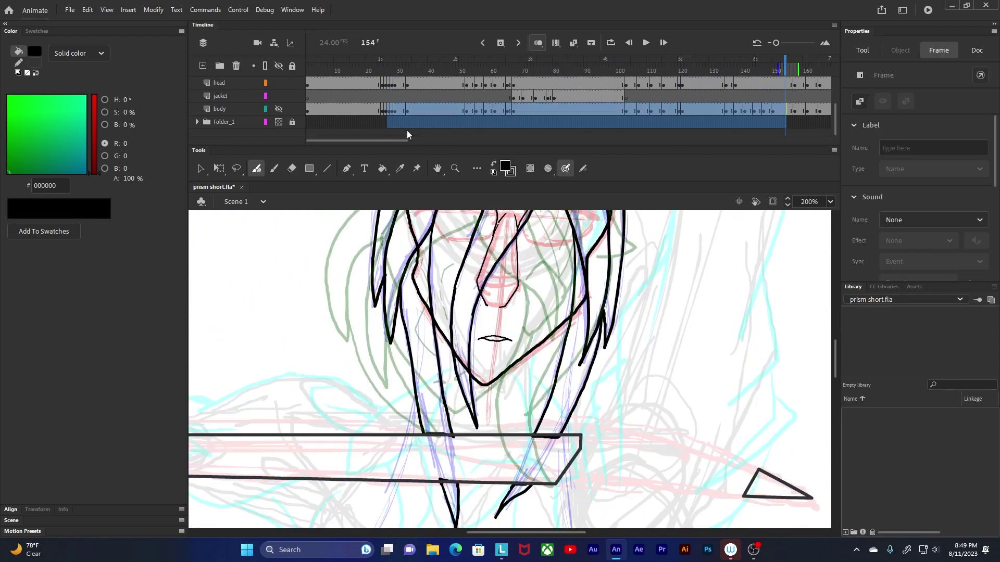
click(479, 97)
drag(388, 141, 433, 141)
drag(489, 66, 585, 68)
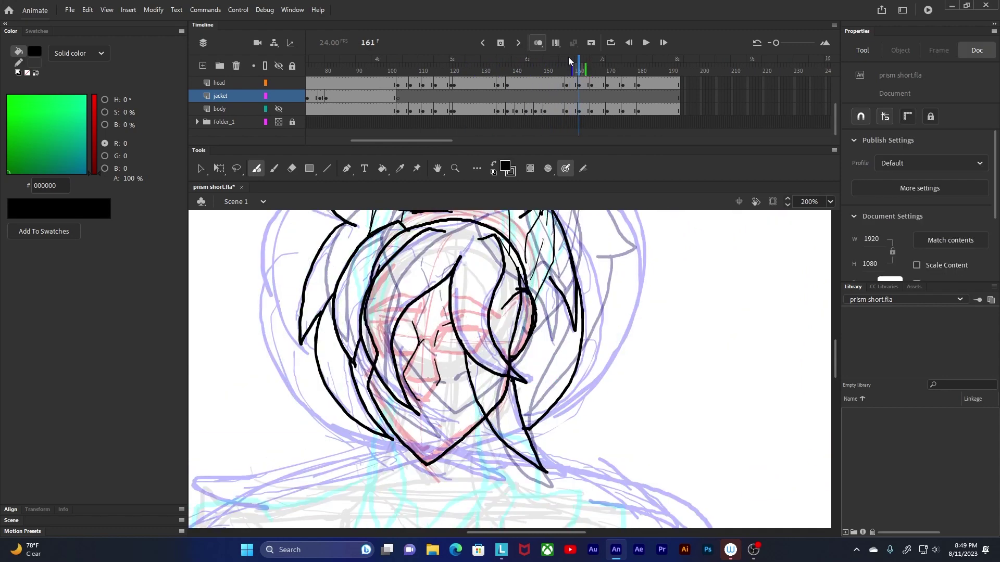
drag(403, 362, 400, 331)
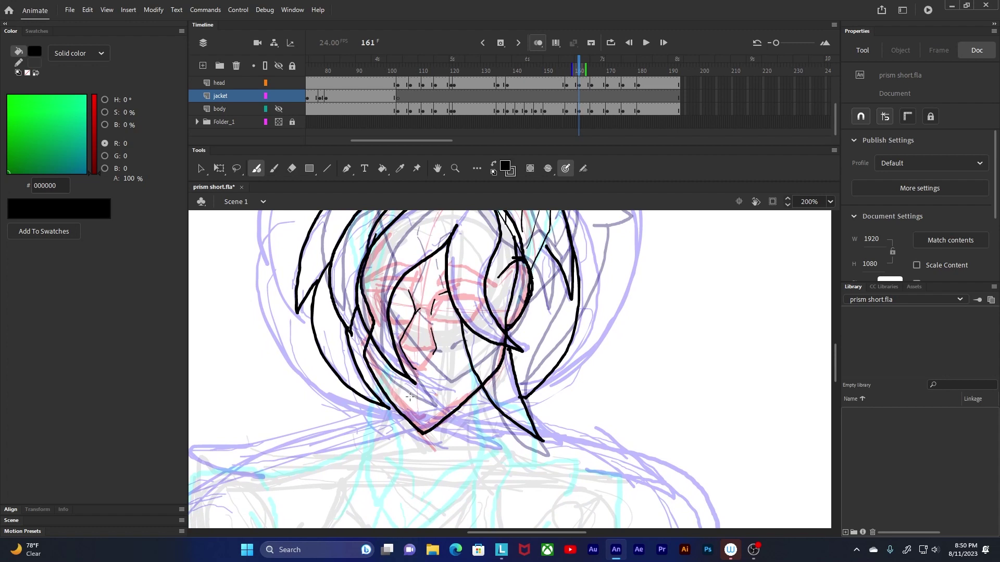
drag(403, 396, 436, 397)
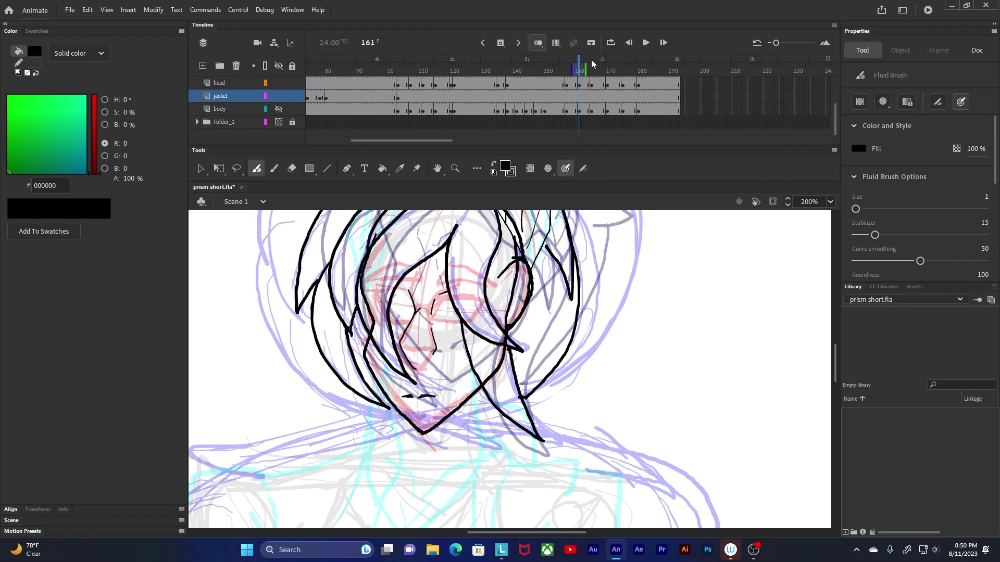
key(ctrl+z)
key(ctrl+z)
Step: Switch to the face layer at frame 161 and ink the two mouth strokes above the chin
drag(835, 123, 835, 118)
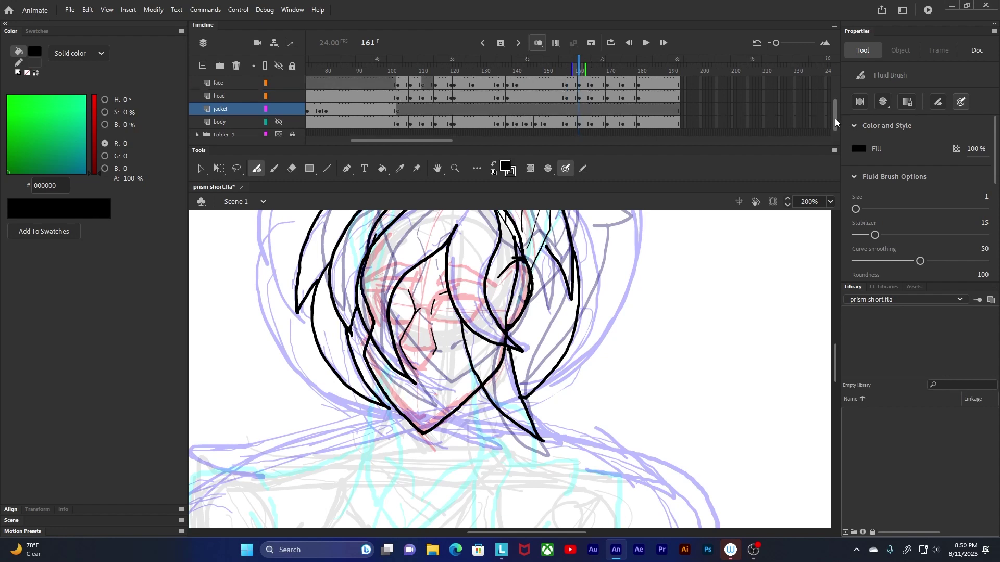
click(579, 83)
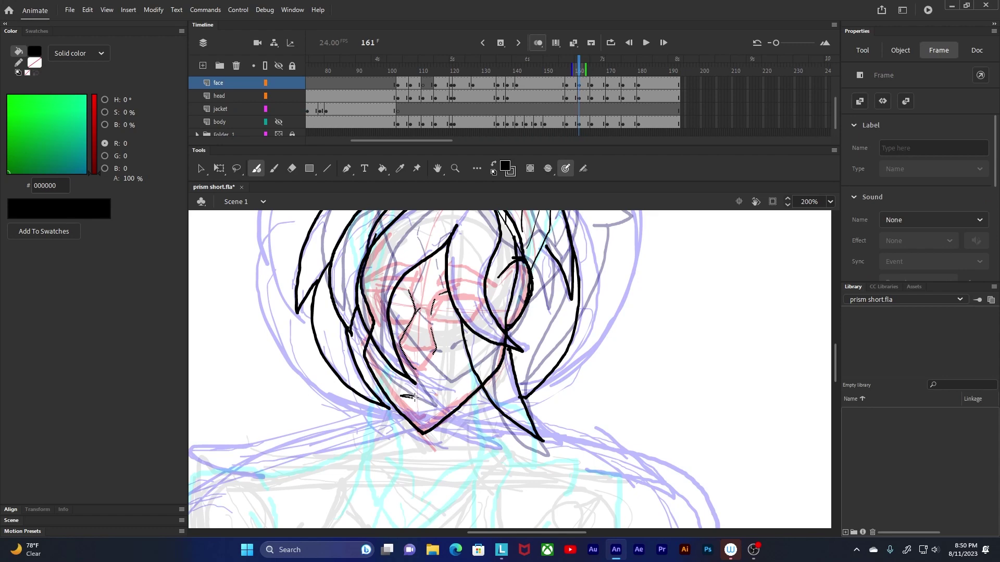
drag(415, 398, 435, 398)
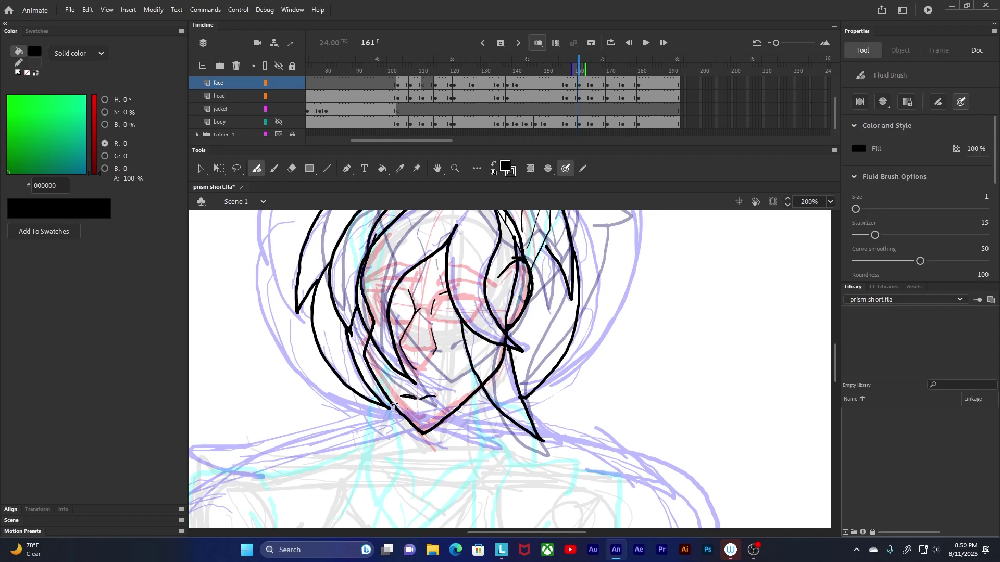
Step: Ink the mouth strokes on the face layer at frame 166 and move them slightly up, closer to the nose
drag(580, 70, 594, 70)
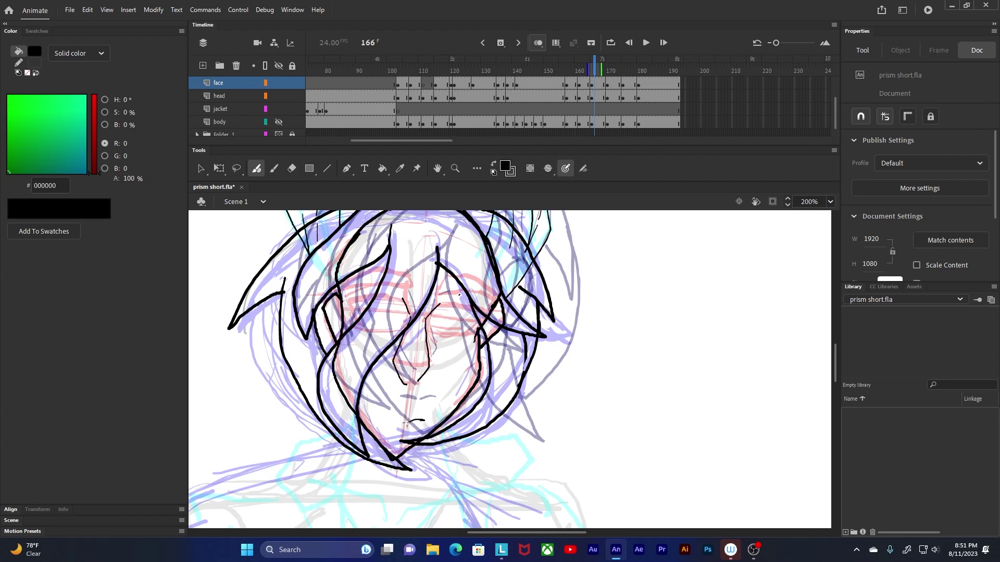
key(b)
drag(389, 417, 402, 419)
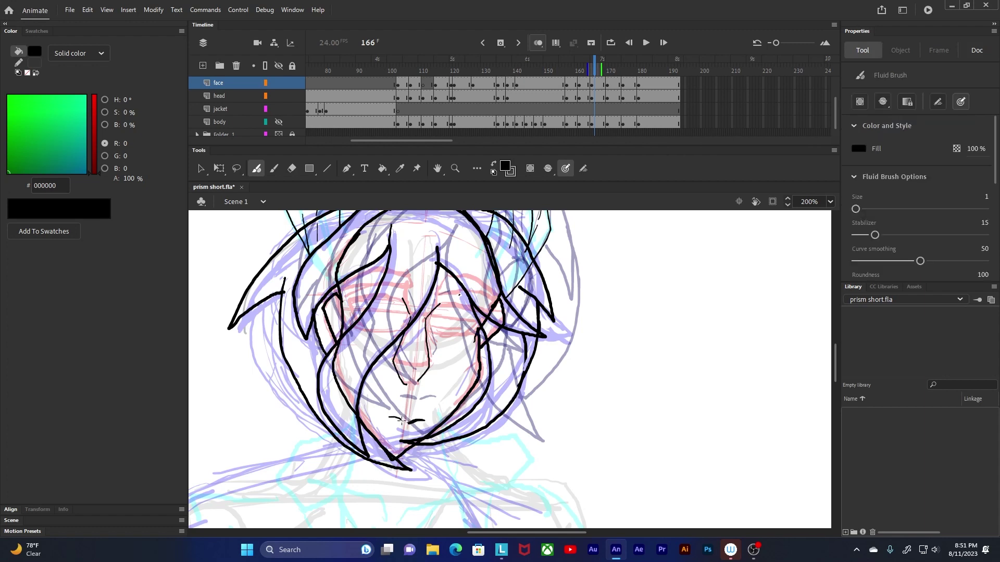
click(219, 168)
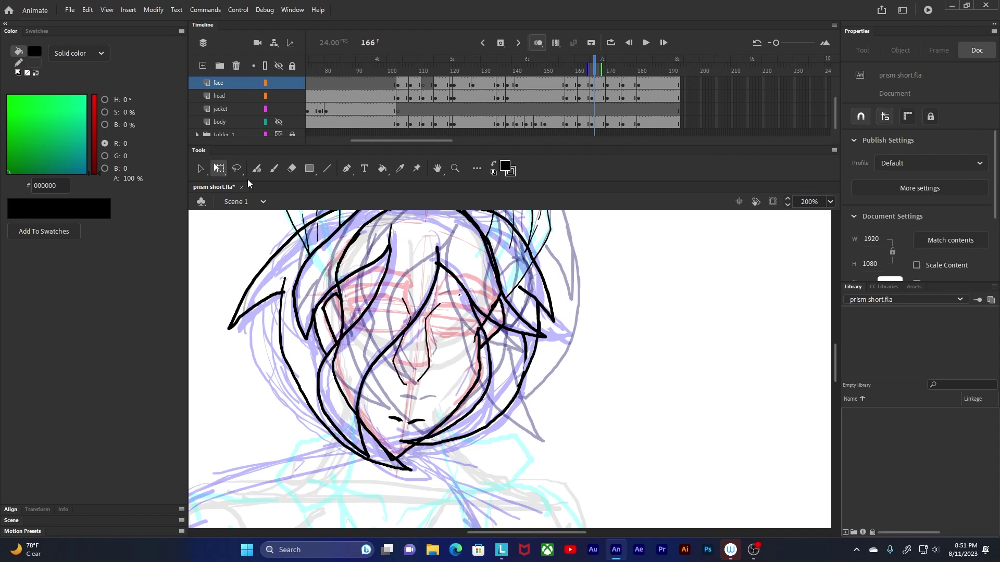
click(393, 418)
shift+click(413, 420)
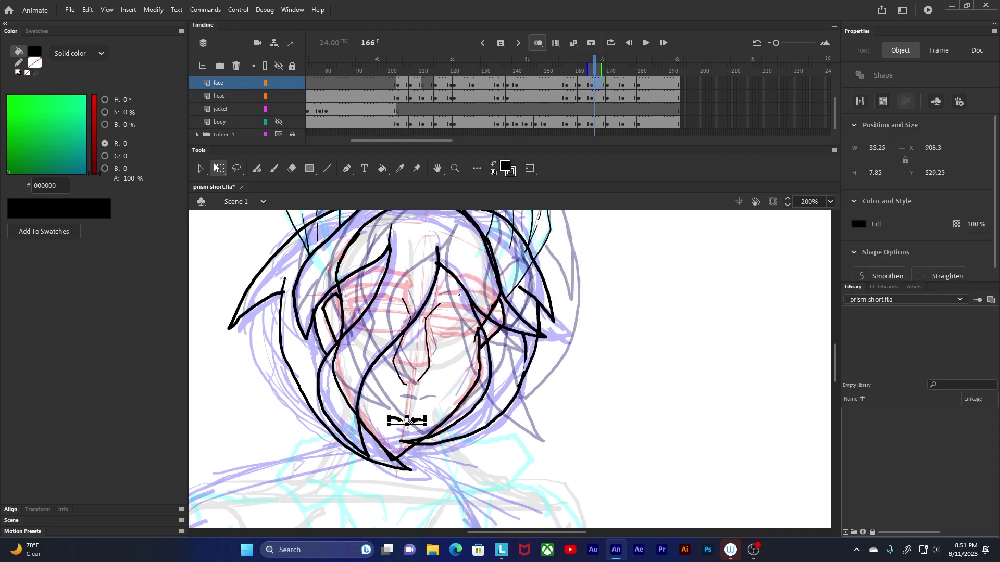
drag(411, 422, 414, 411)
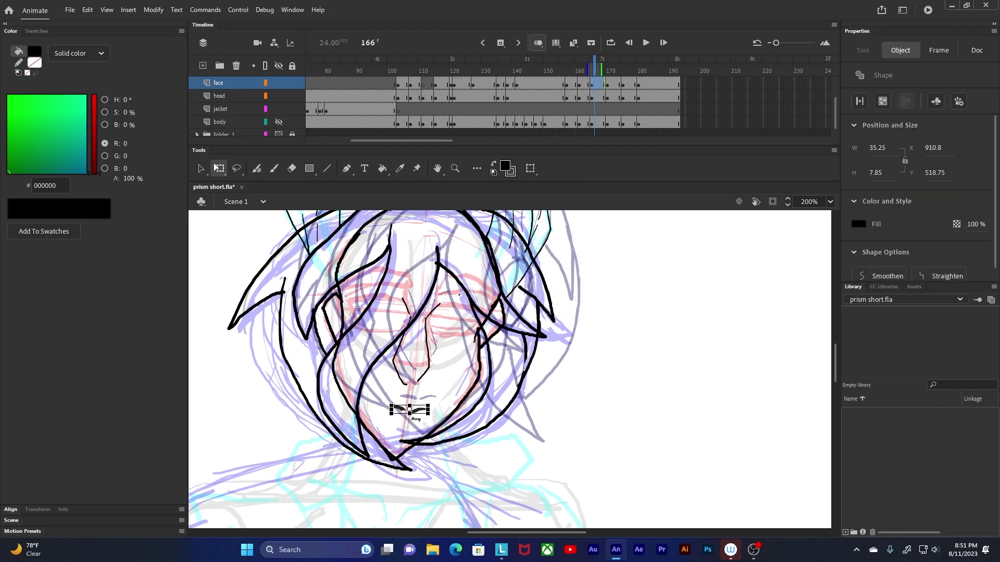
Step: Ink the mouth strokes on the face layer at frame 171 with the Fluid Brush
click(612, 67)
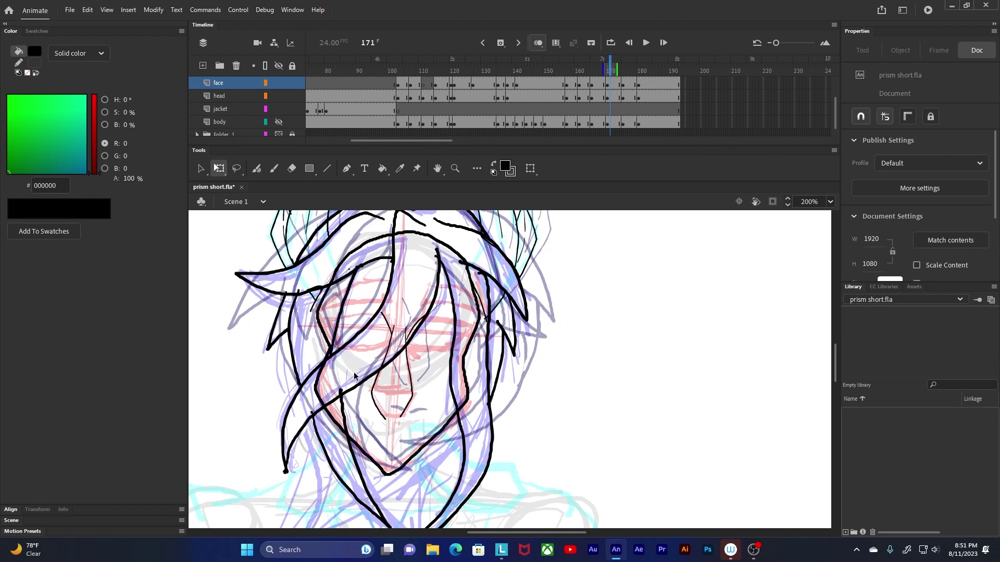
key(b)
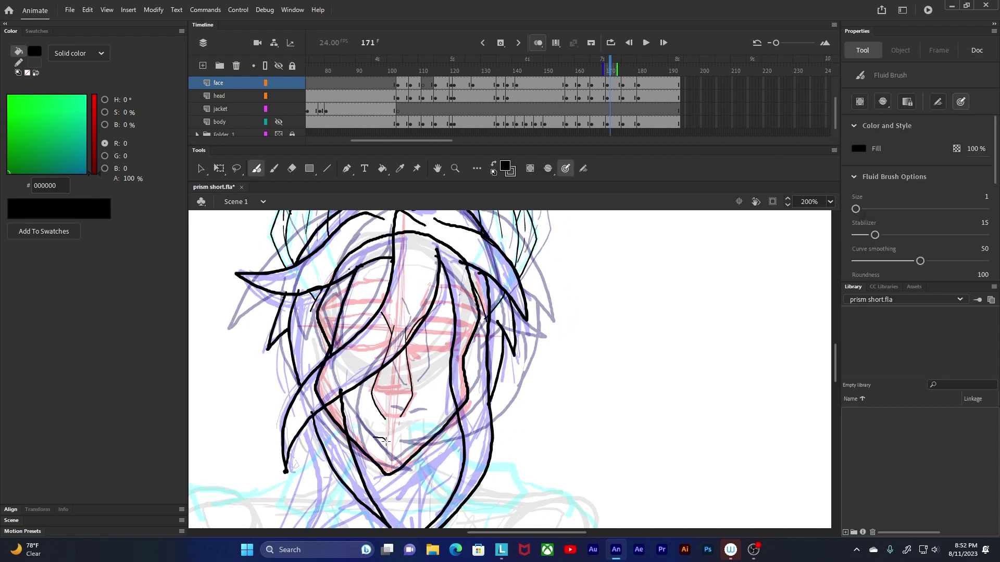
drag(369, 437, 393, 442)
Step: Ink the mouth on the face layer at frames 175 and 182, just above the chin
drag(613, 69, 623, 68)
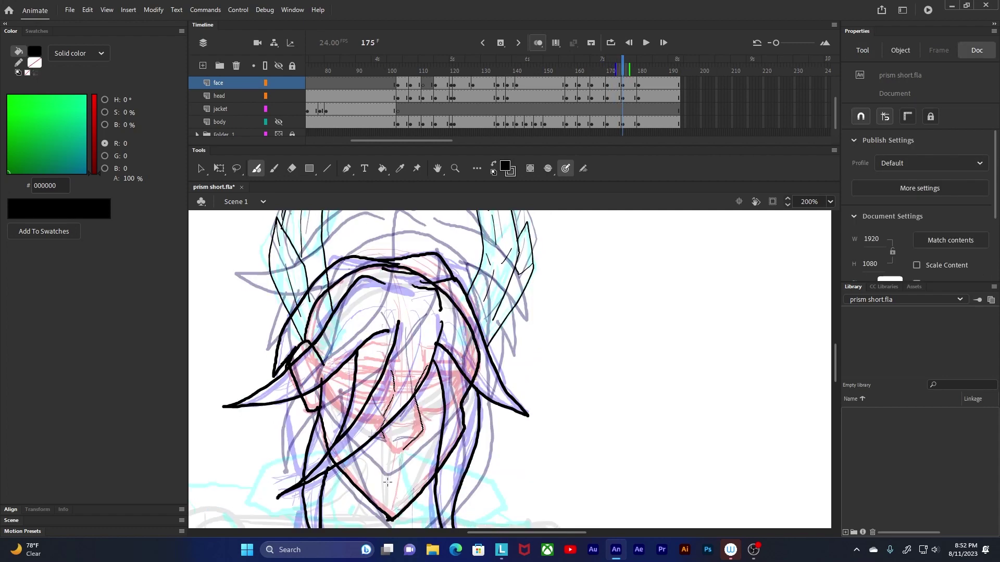
mouse_move(389, 483)
mouse_down()
mouse_move(375, 476)
mouse_move(413, 477)
mouse_up()
mouse_move(623, 70)
mouse_down()
mouse_move(632, 69)
mouse_move(623, 68)
mouse_up()
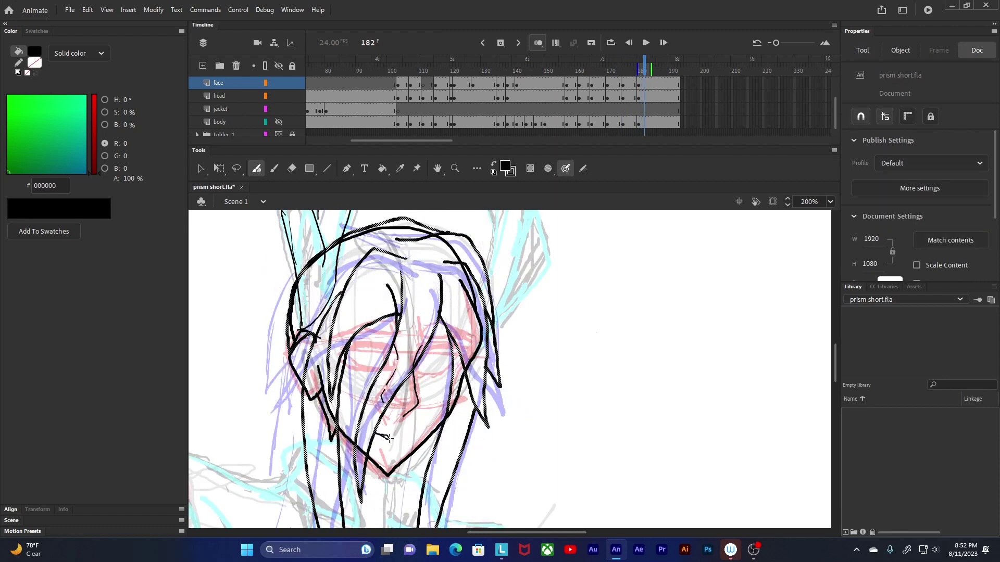
mouse_move(389, 438)
mouse_down()
mouse_move(378, 435)
mouse_move(398, 440)
mouse_up()
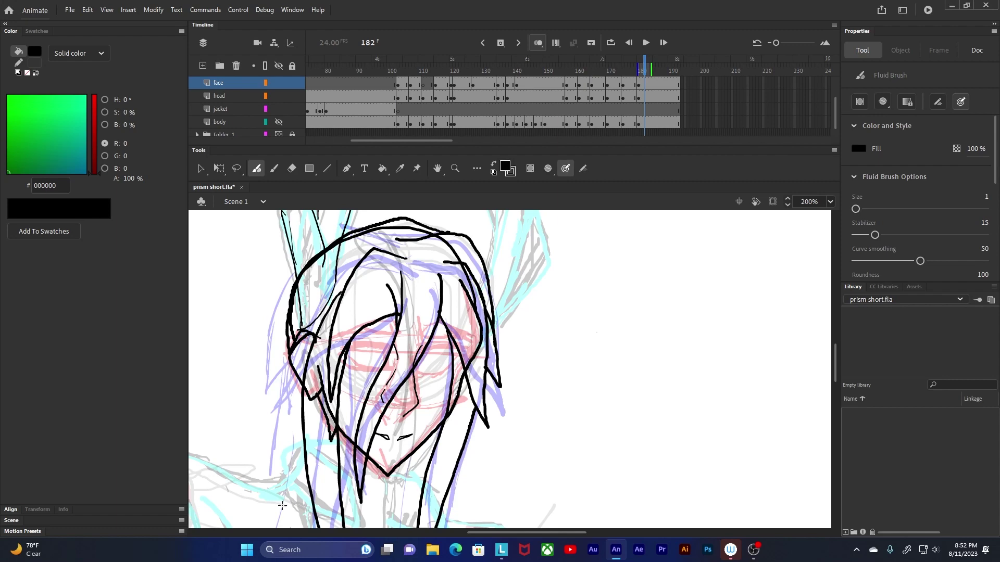
Step: Fill the mouth strokes on the face layer with black at frames 178 and 174
click(383, 168)
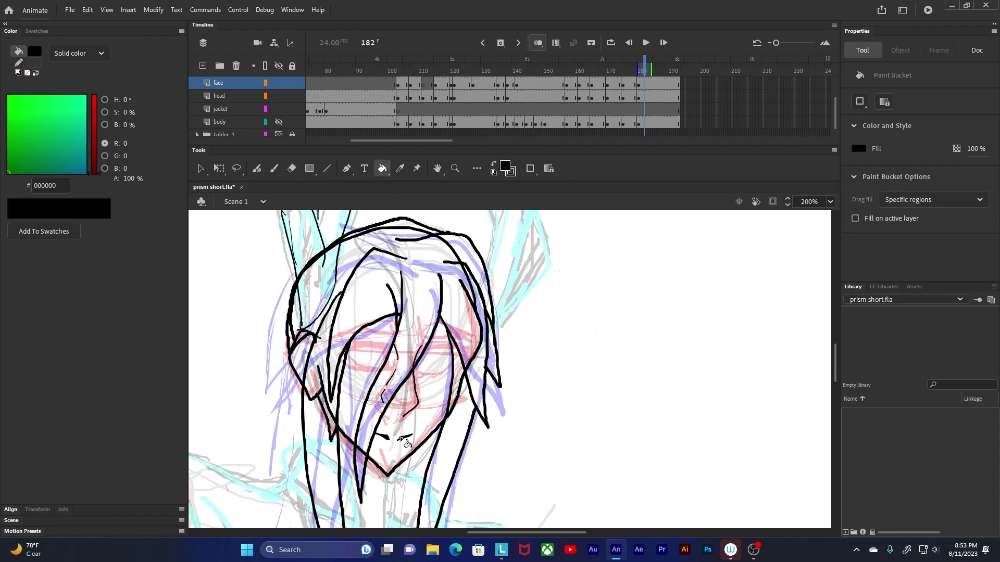
drag(644, 69, 632, 71)
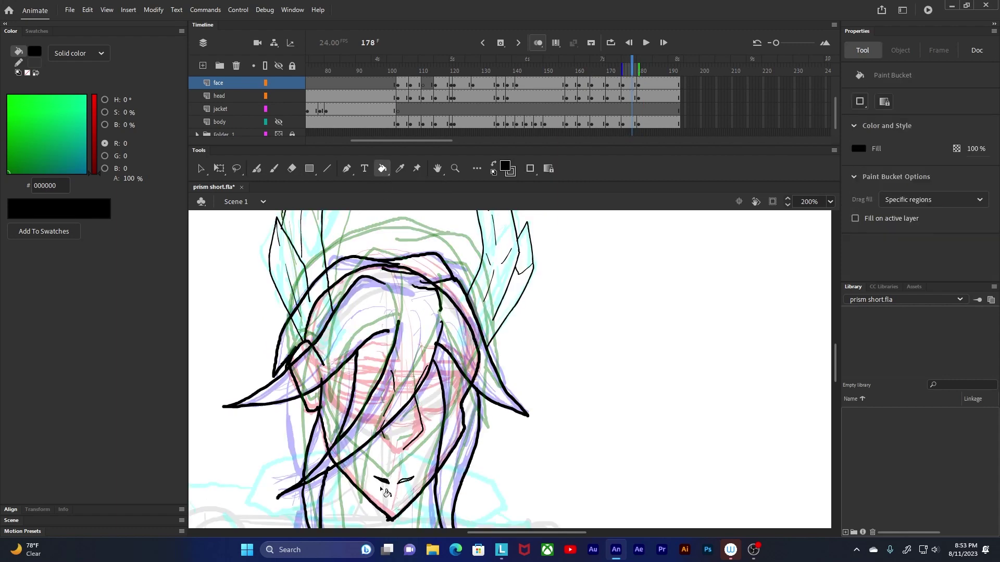
click(403, 481)
key(comma)
key(comma)
key(comma)
key(comma)
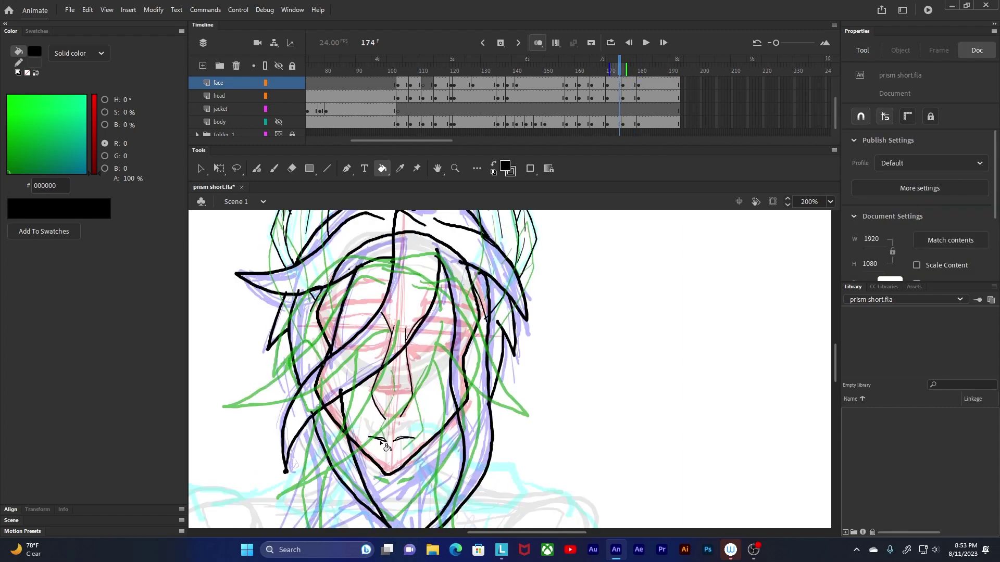
click(380, 441)
click(398, 438)
Step: Save the file, show the body layer and scrub through the animation from frame 153
drag(620, 68, 554, 69)
key(ctrl+s)
key(ctrl+minus)
key(ctrl+minus)
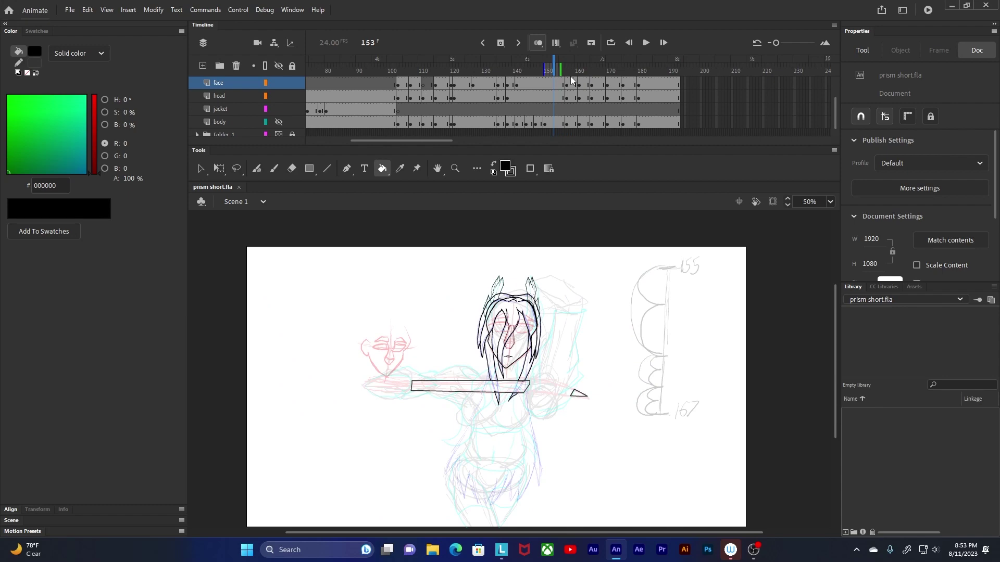
click(279, 122)
drag(554, 68, 644, 69)
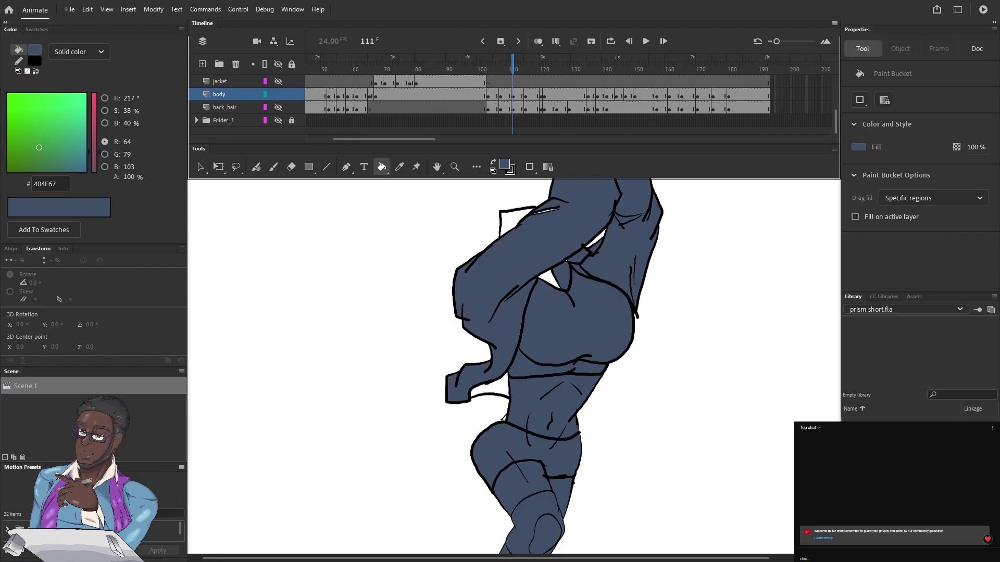
Step: Fill the unpainted neck, collar and hand areas of the body at frame 111 with 404F67
click(509, 222)
click(553, 280)
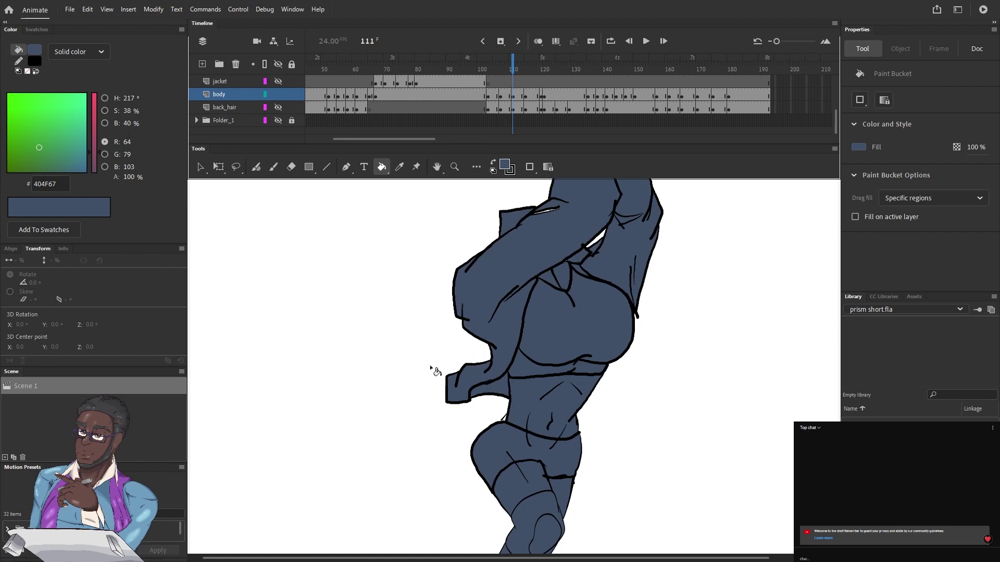
scroll(510, 429, up, 2)
scroll(497, 405, up, 3)
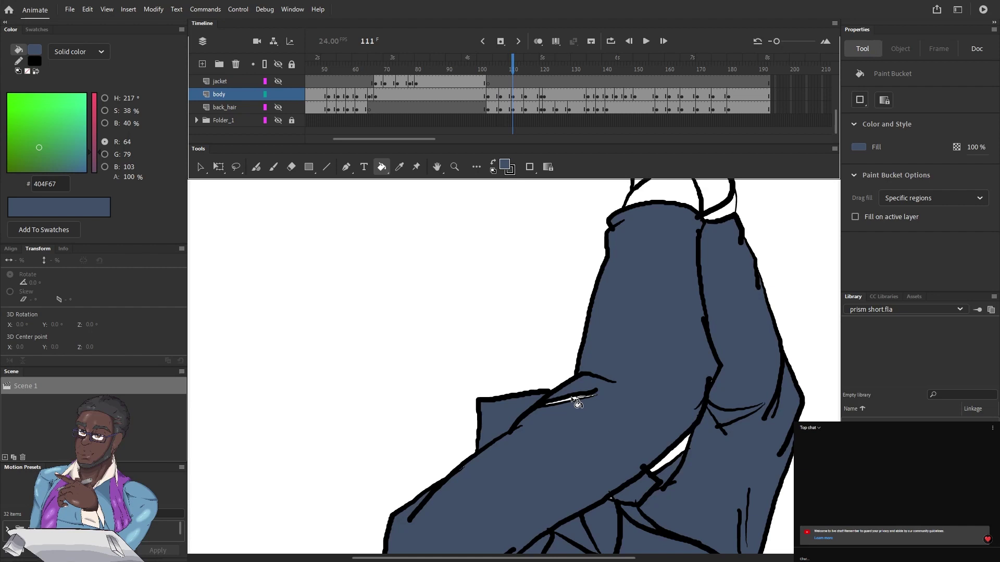
drag(690, 230, 669, 173)
click(664, 269)
click(717, 290)
scroll(664, 225, down, 5)
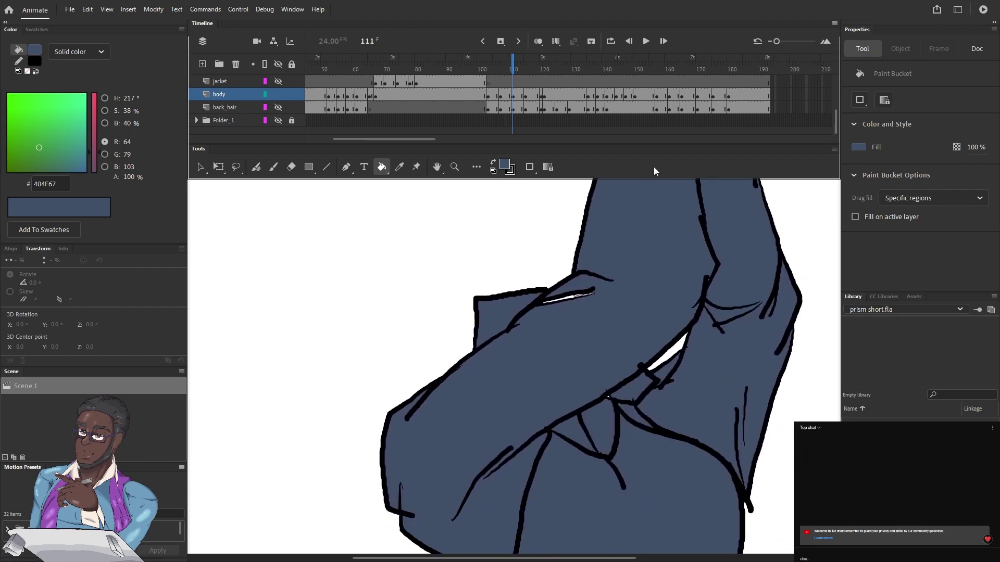
Step: Draw a black Fluid Brush line closing the outline between the waist and hip at frame 111
key(x)
key(b)
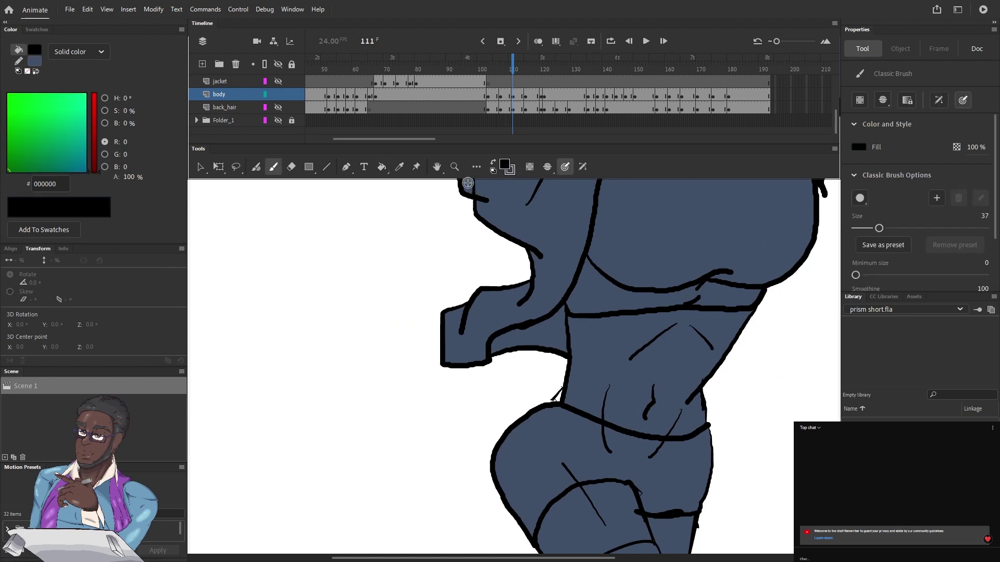
key(shift+b)
key(ctrl+equal)
key(ctrl+equal)
drag(471, 189, 470, 111)
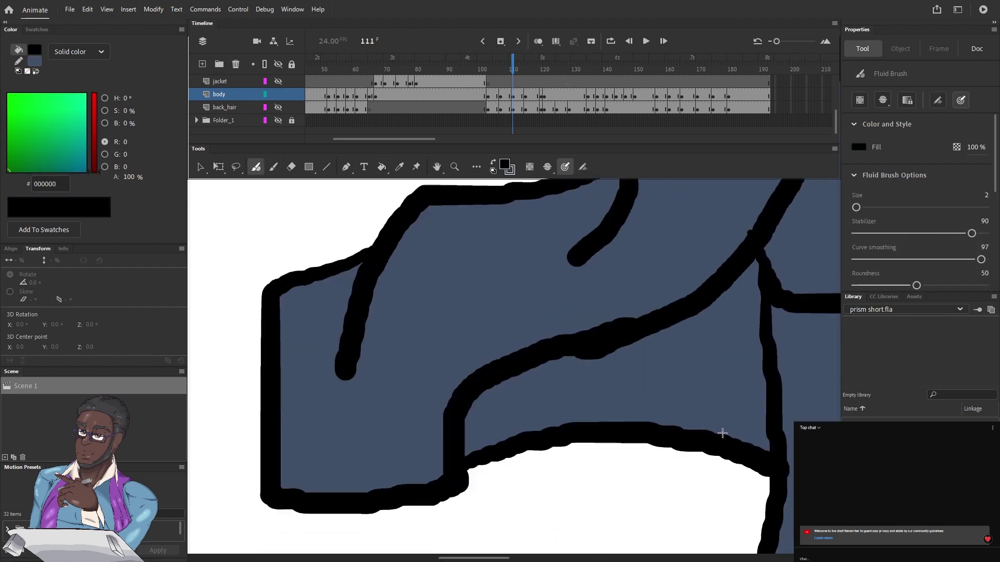
drag(722, 433, 630, 220)
mouse_move(668, 312)
mouse_down()
mouse_move(654, 372)
mouse_move(604, 435)
mouse_up()
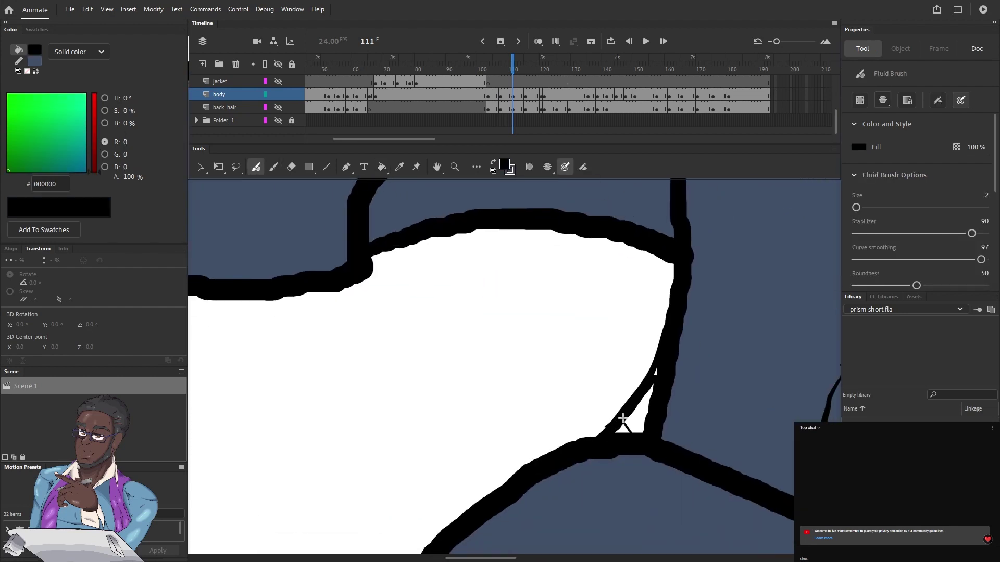
Step: Try to erase the stray mark beside the new waist line and trim the jacket hem's lower outline
click(291, 167)
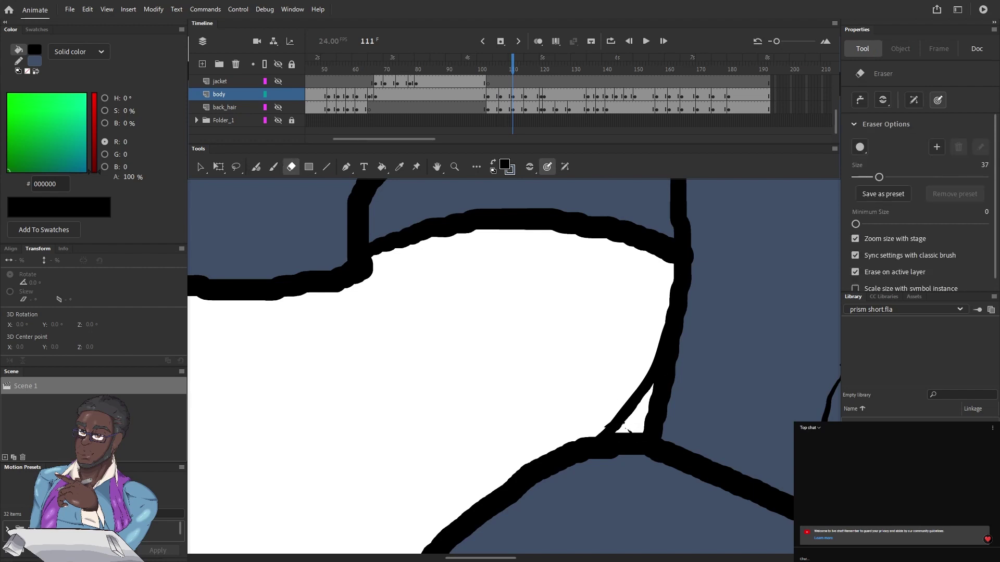
click(628, 430)
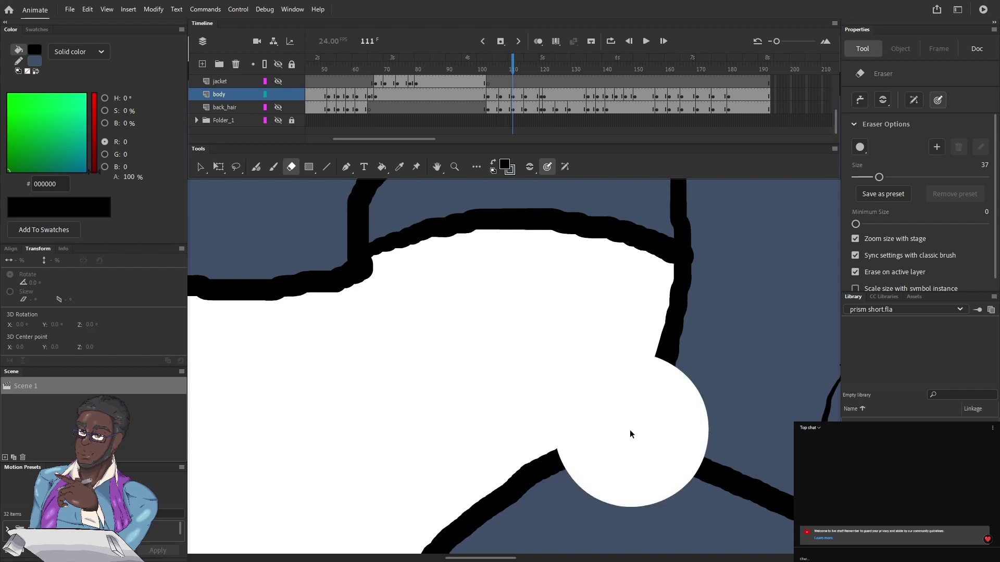
key(ctrl+z)
scroll(663, 337, up, 5)
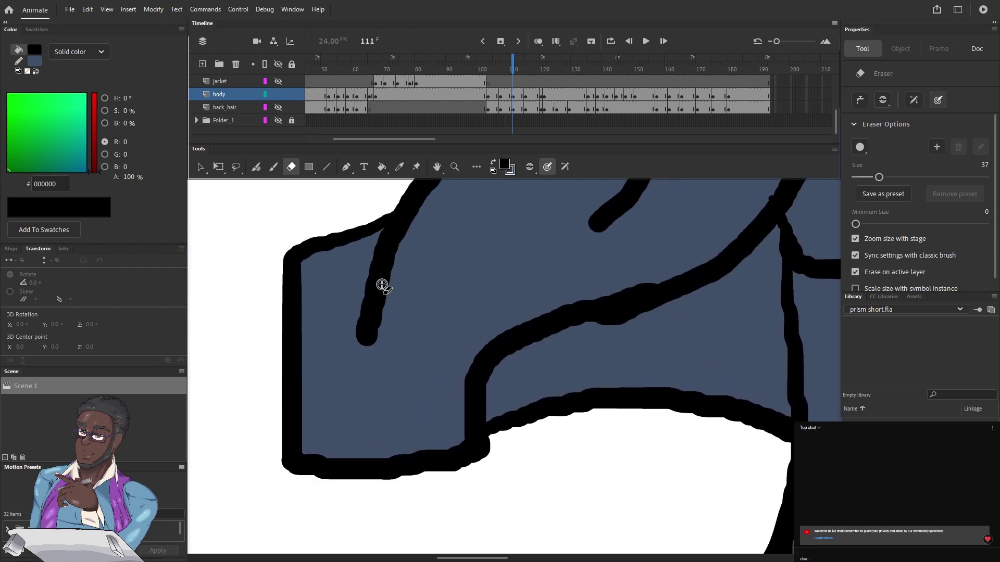
mouse_move(499, 434)
mouse_down()
mouse_move(541, 416)
mouse_move(493, 438)
mouse_up()
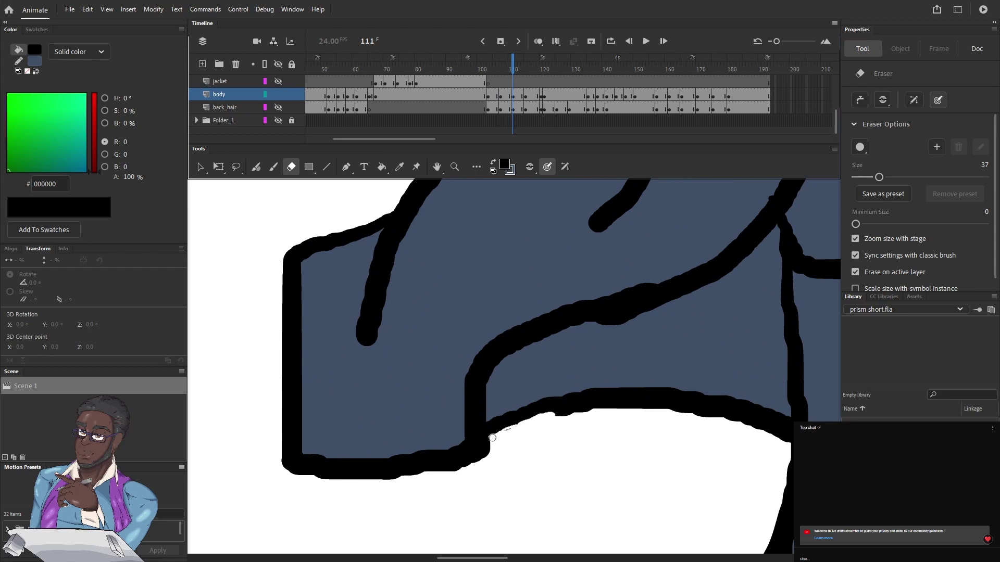
key(ctrl+z)
Step: Fill the enclosed gap between the waist and hip with 404F67
key(ctrl+minus)
key(ctrl+minus)
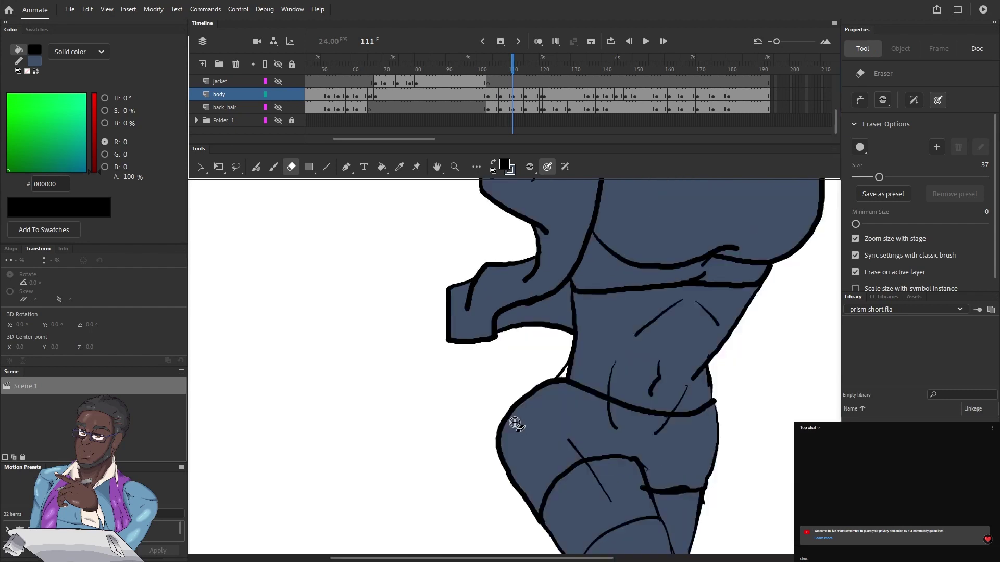
click(492, 163)
click(382, 167)
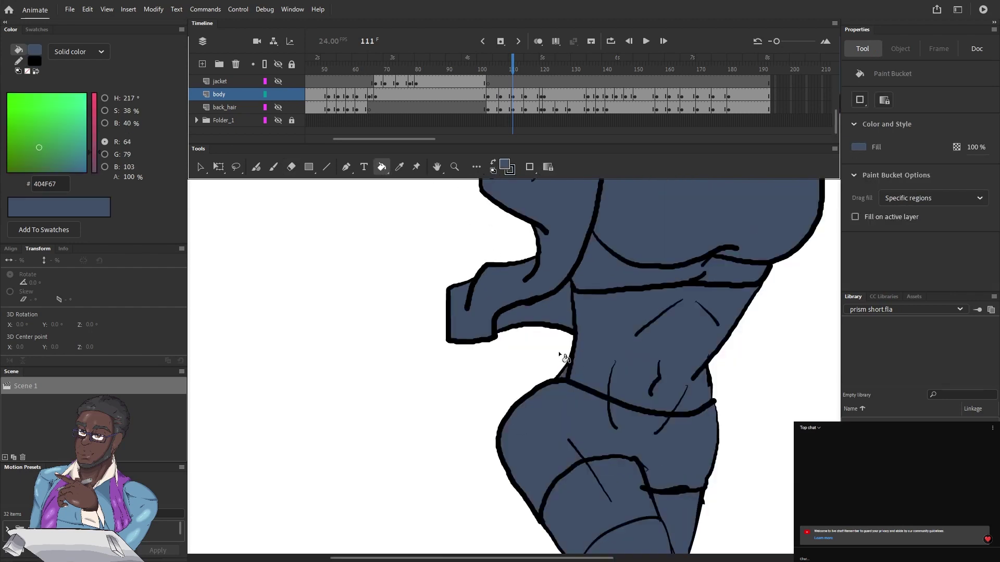
Step: Fill the narrow white sliver between the fold lines on the upper arm with 404F67
drag(557, 450, 492, 531)
drag(503, 303, 507, 536)
drag(508, 358, 486, 455)
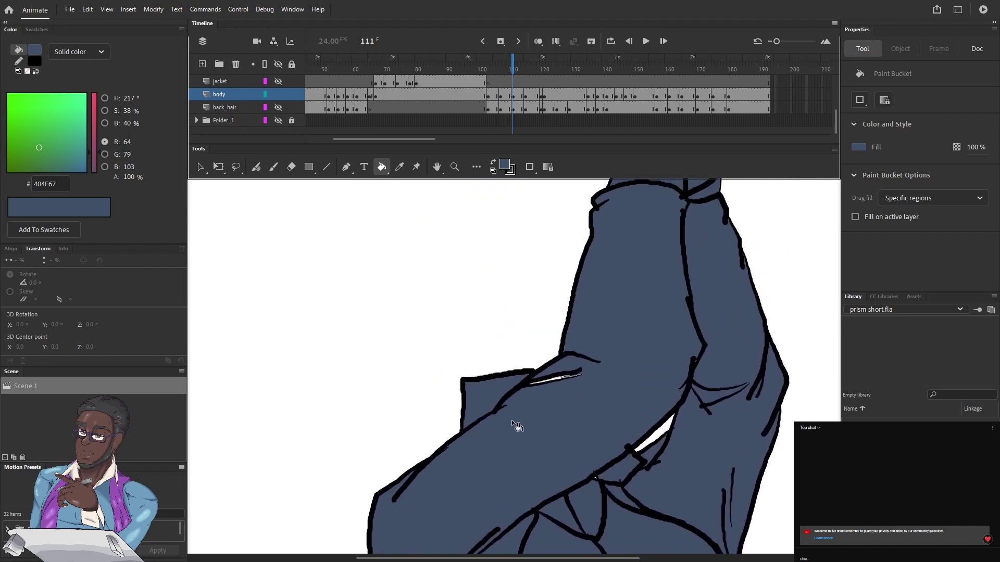
key(ctrl+equal)
key(ctrl+equal)
drag(479, 348, 338, 233)
click(550, 403)
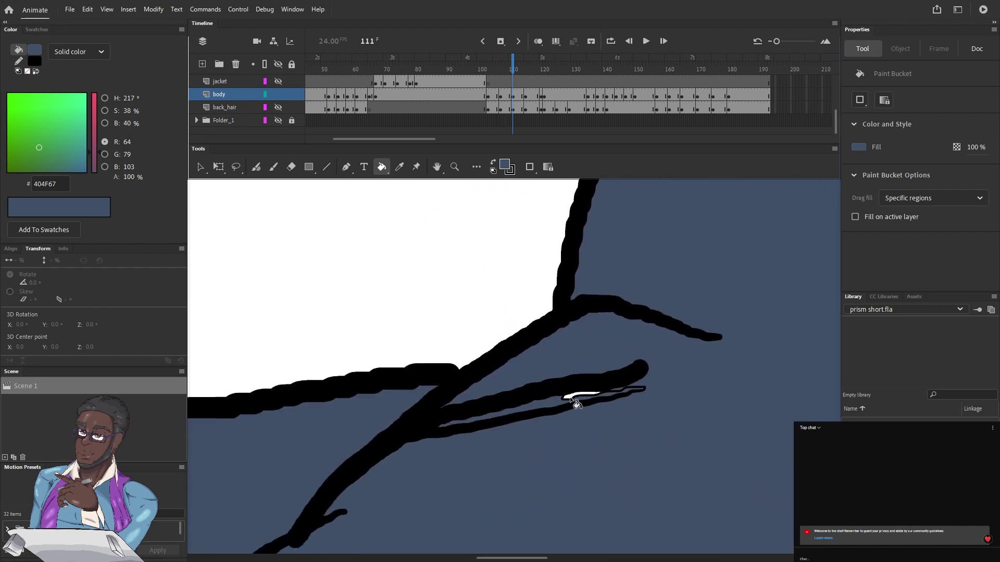
Step: Paint over the remaining white sliver and rough edges of the arm's fold lines with the Fluid Brush in 404F67
click(256, 167)
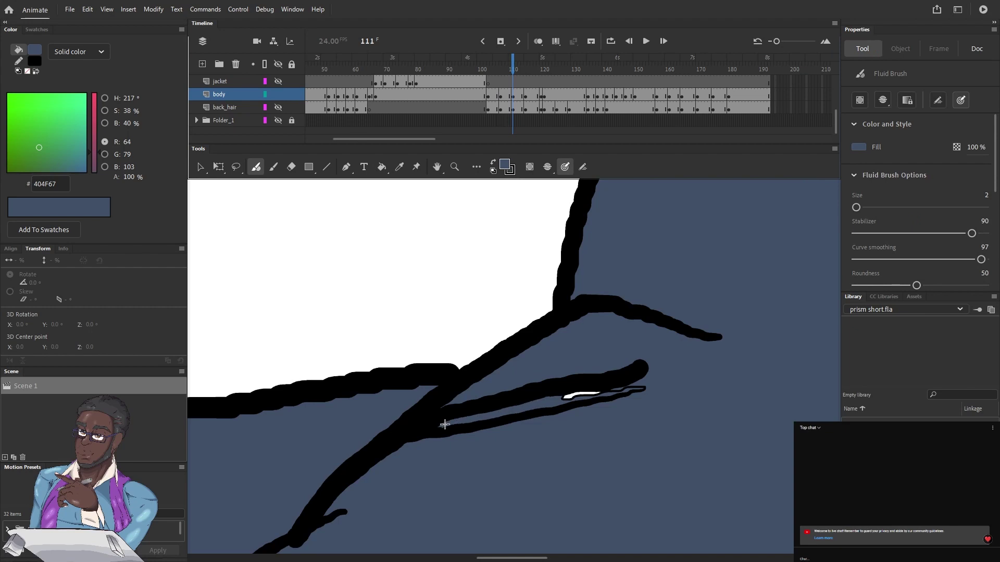
drag(445, 424, 644, 389)
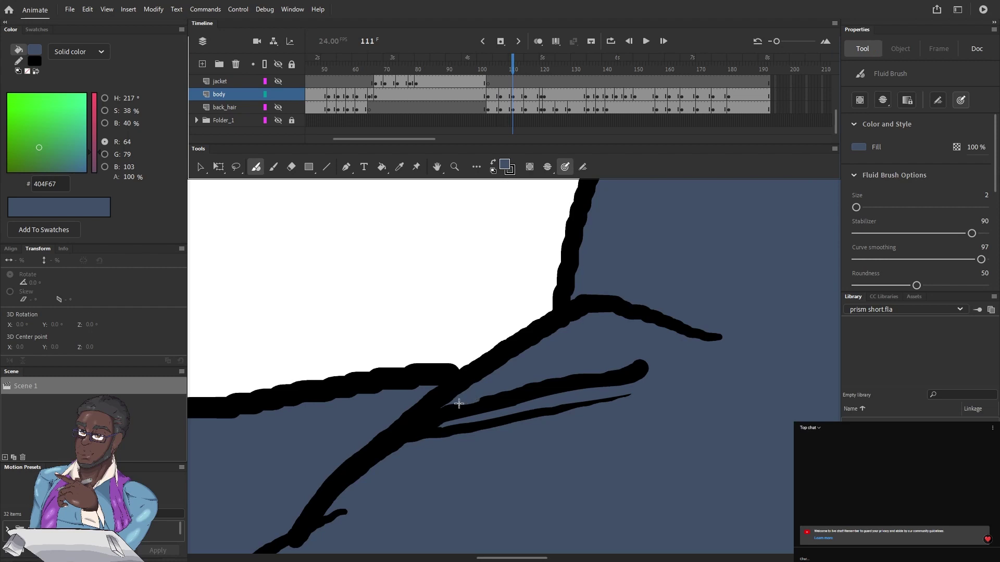
mouse_move(458, 404)
mouse_down()
mouse_move(625, 368)
mouse_move(636, 356)
mouse_up()
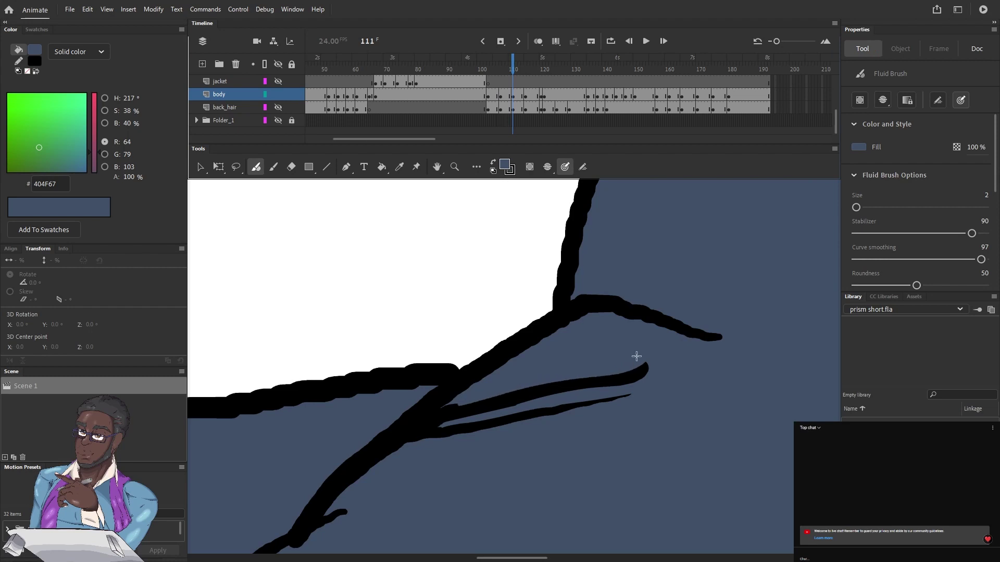
Step: Paint a short 404F67 Fluid Brush stroke over the outline junction above the collar at frame 111
key(ctrl+minus)
key(ctrl+minus)
mouse_move(439, 481)
mouse_down()
mouse_move(364, 297)
mouse_move(377, 383)
mouse_up()
scroll(404, 289, up, 4)
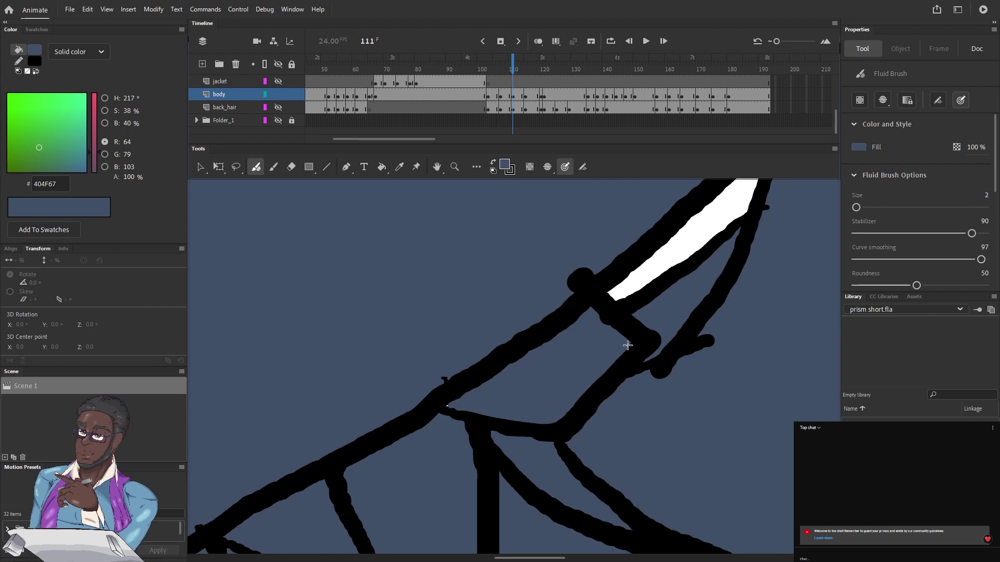
drag(593, 314, 619, 337)
key(ctrl+minus)
key(ctrl+minus)
drag(547, 312, 598, 85)
drag(499, 317, 547, 485)
key(ctrl+equal)
key(ctrl+minus)
key(ctrl+minus)
Step: Go to frame 115 and fill the raised hand and the small area beside the waist with 404F67
drag(512, 67, 526, 64)
drag(585, 266, 524, 152)
key(k)
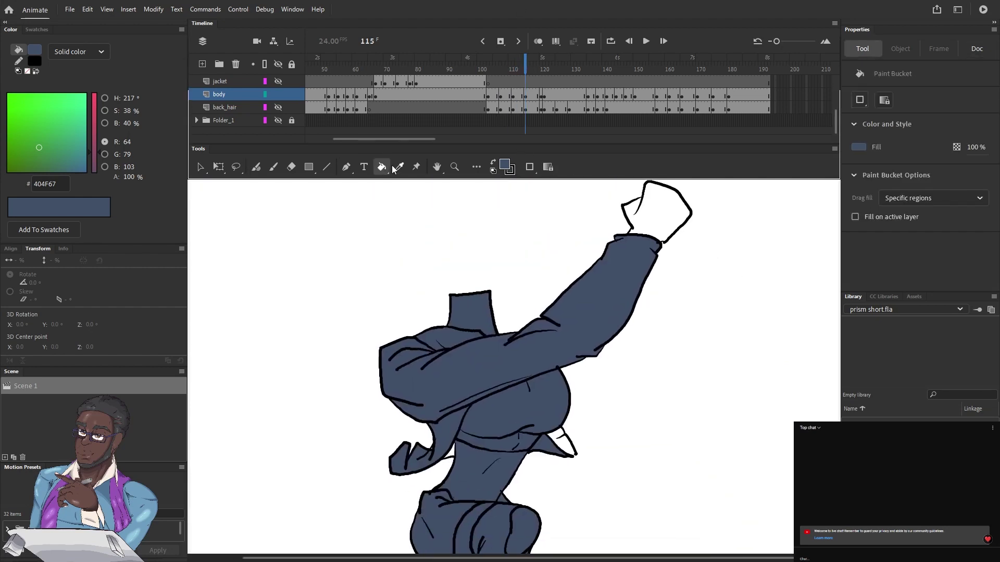
click(665, 219)
click(451, 454)
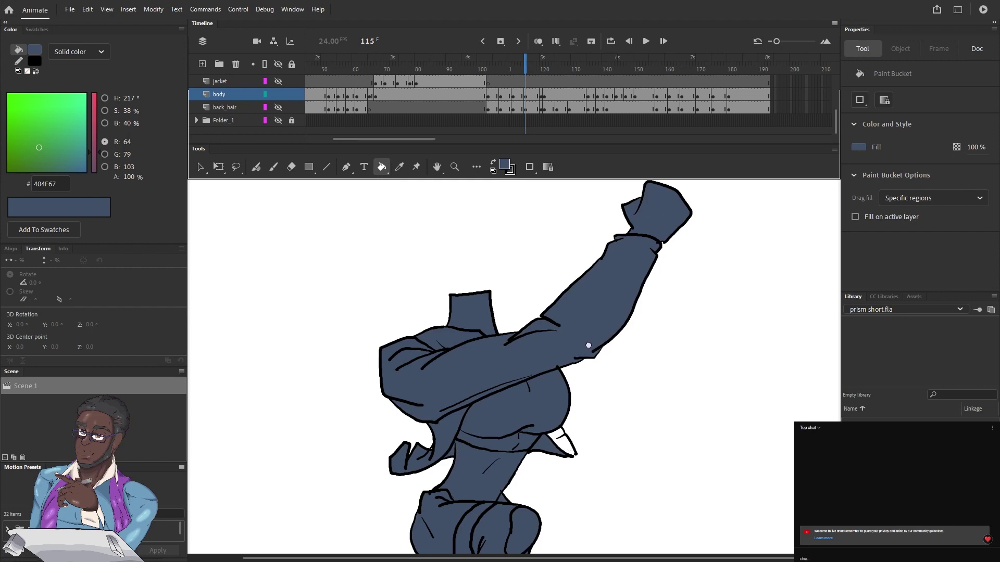
Step: Close the outline at the tip of the jacket flap below the chest with a black Fluid Brush stroke
drag(598, 351, 553, 343)
click(493, 166)
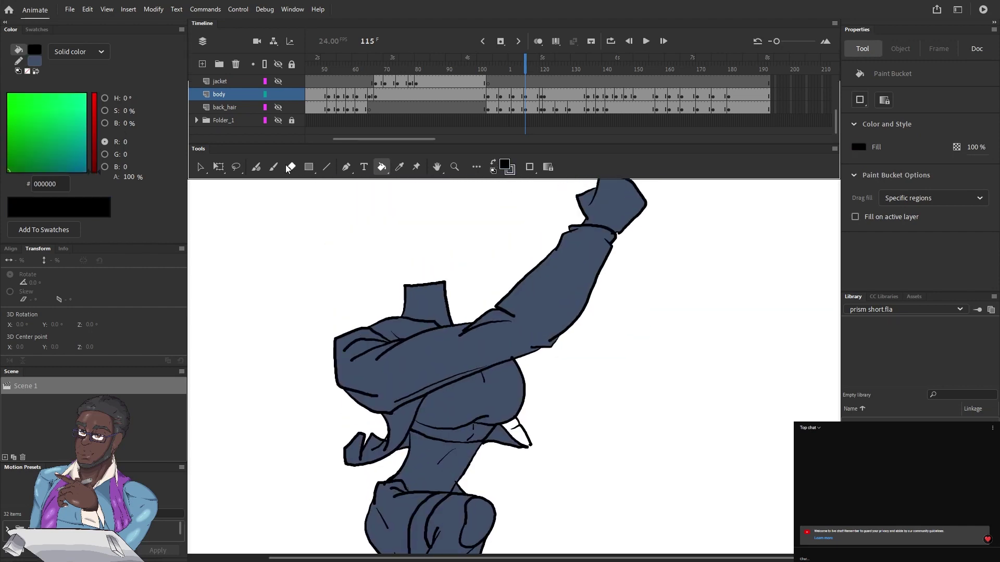
click(256, 166)
key(ctrl+equal)
key(ctrl+equal)
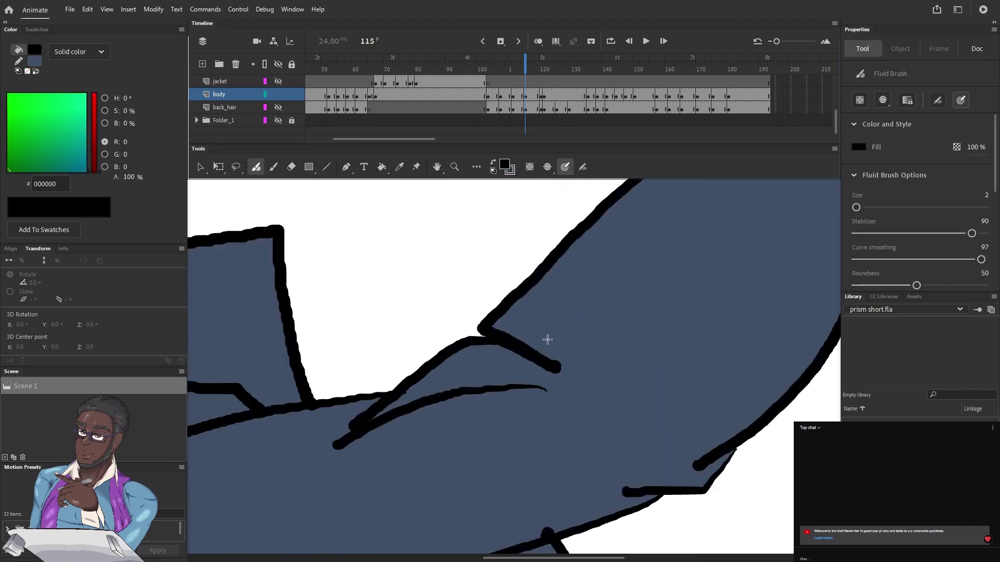
drag(319, 449, 413, 100)
drag(536, 386, 459, 304)
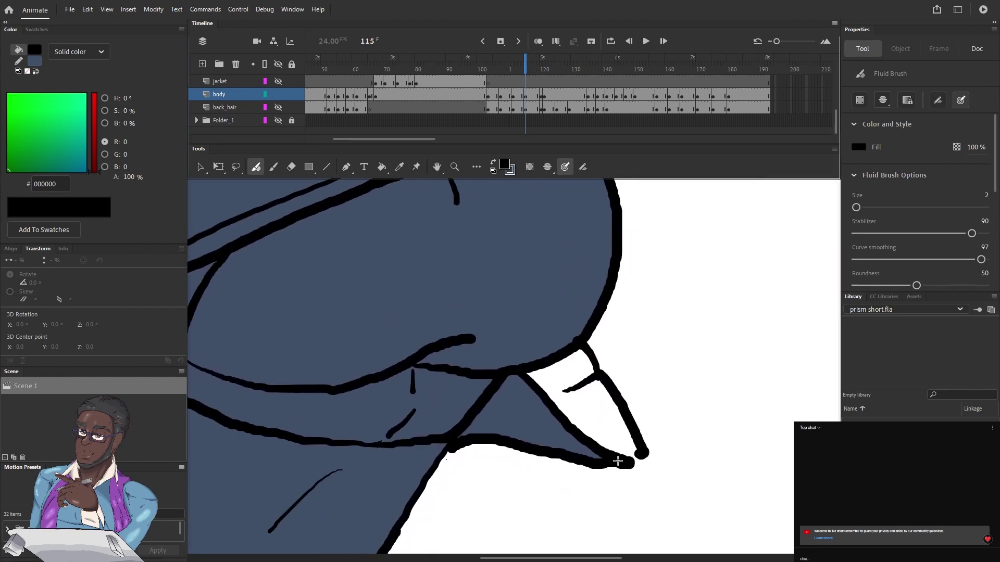
drag(623, 459, 640, 444)
Step: Fill the closed jacket flap below the chest at frame 115 with 404F67
click(382, 166)
click(493, 163)
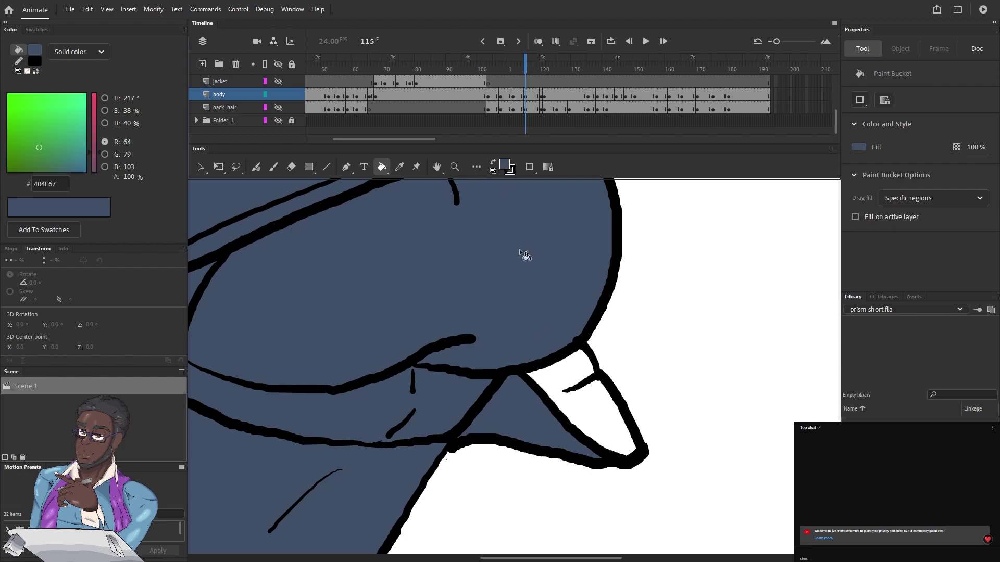
click(564, 374)
key(ctrl+minus)
key(ctrl+minus)
key(ctrl+minus)
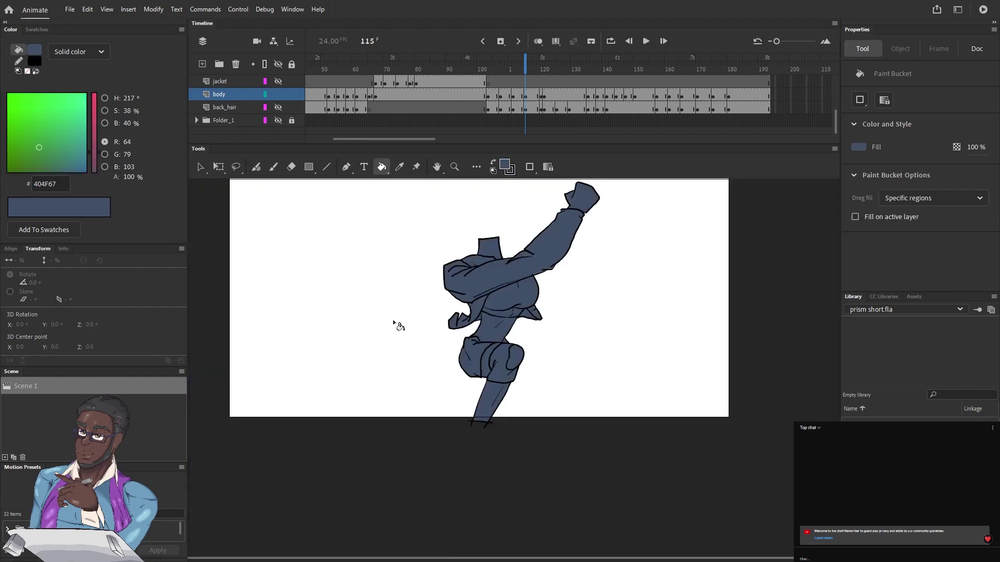
Step: Go to frame 120, erase the loose end of the shorts' outer hip outline and close the gap with a black Fluid Brush stroke
drag(394, 325, 399, 521)
drag(523, 65, 519, 66)
key(comma)
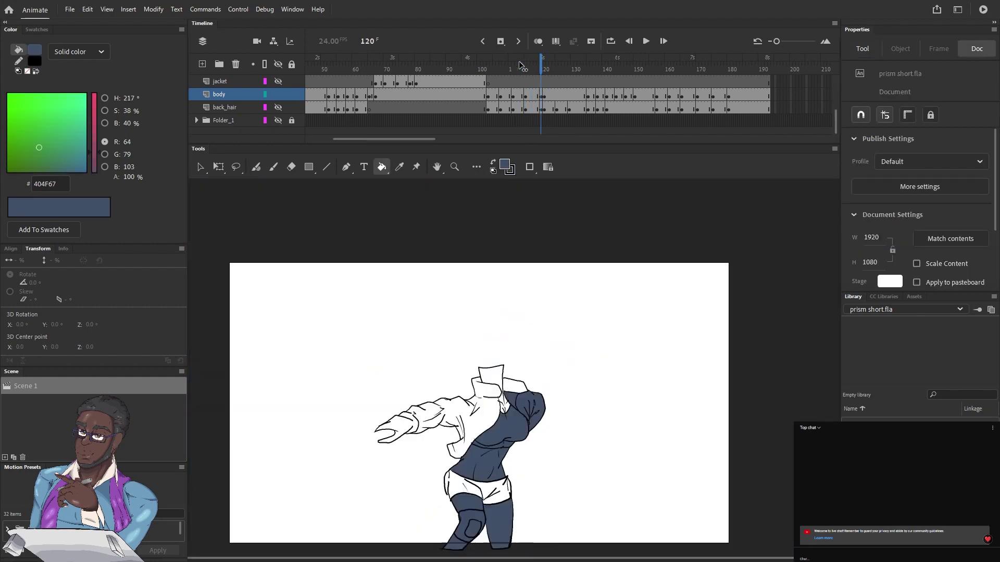
key(ctrl+equal)
key(ctrl+equal)
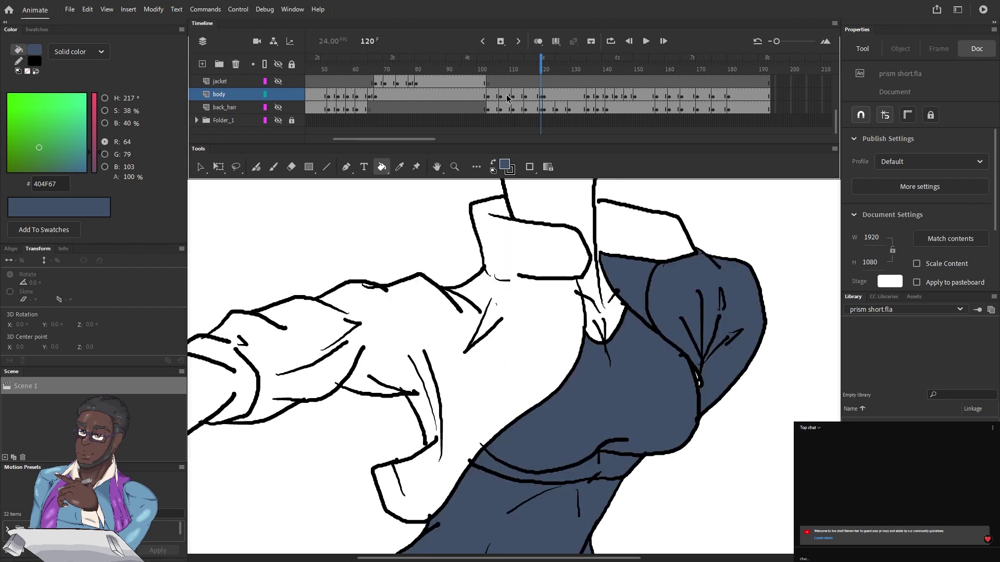
scroll(459, 218, down, 6)
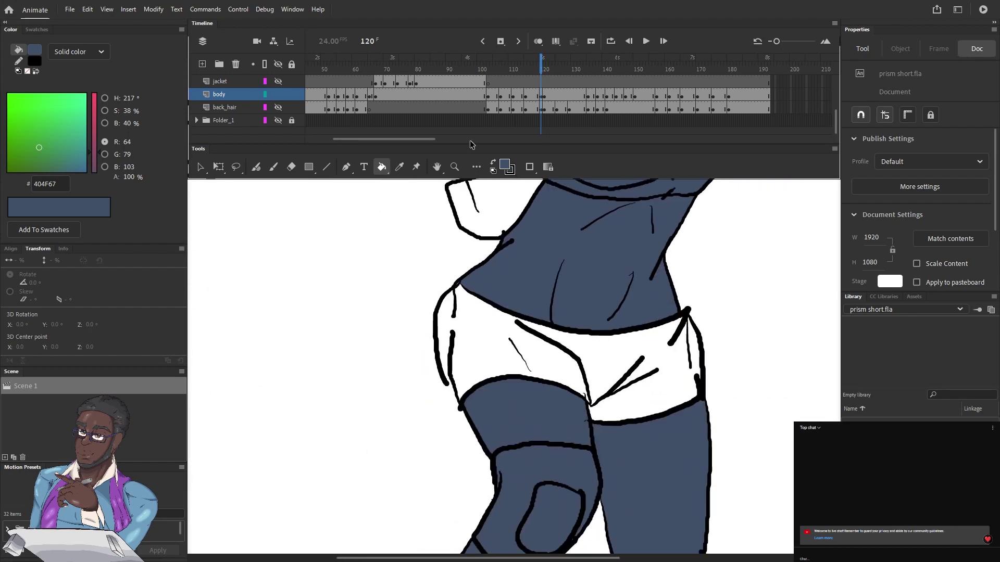
key(ctrl+equal)
click(291, 167)
drag(392, 462, 368, 367)
click(256, 166)
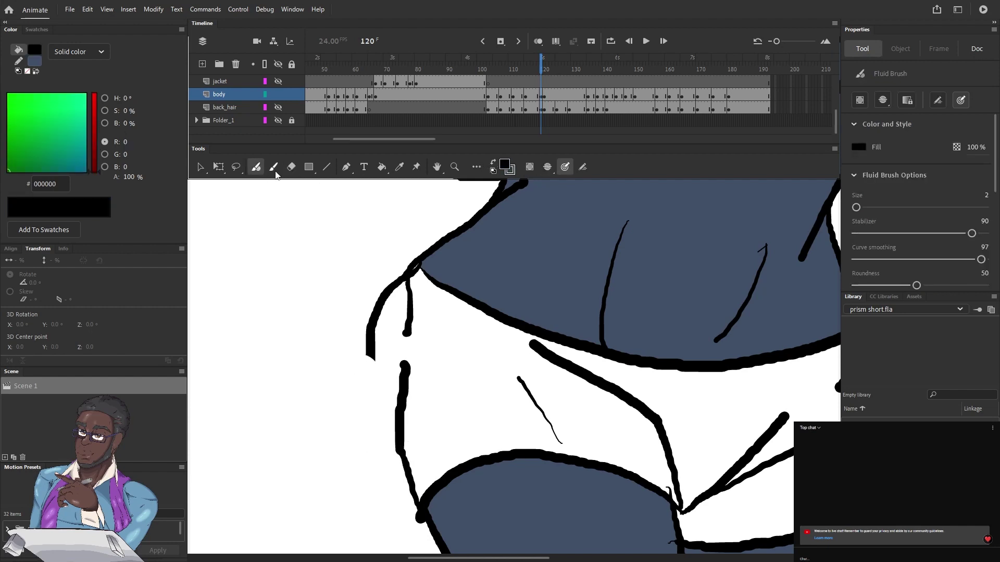
drag(371, 331, 398, 446)
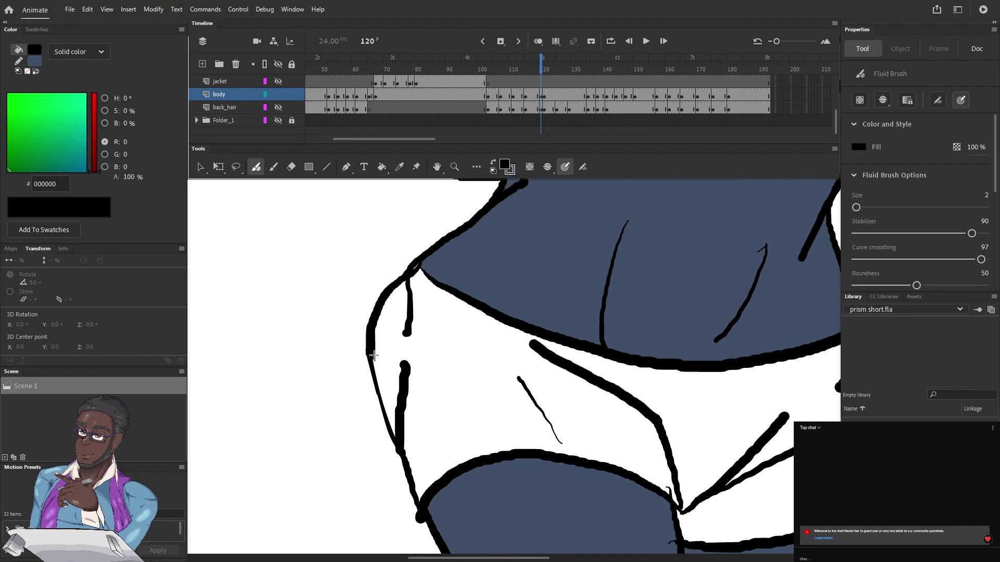
Step: Close the wrist outline of the outstretched hand at frame 120 with black Fluid Brush strokes
mouse_move(468, 326)
mouse_down()
mouse_move(358, 229)
mouse_move(418, 380)
mouse_up()
drag(409, 193, 441, 395)
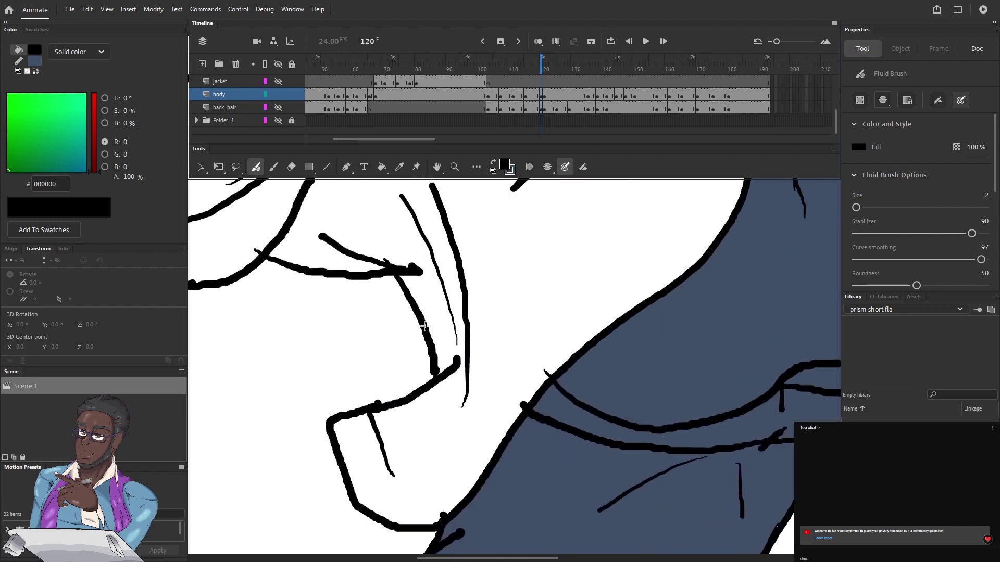
scroll(417, 317, up, 6)
scroll(510, 369, left, 8)
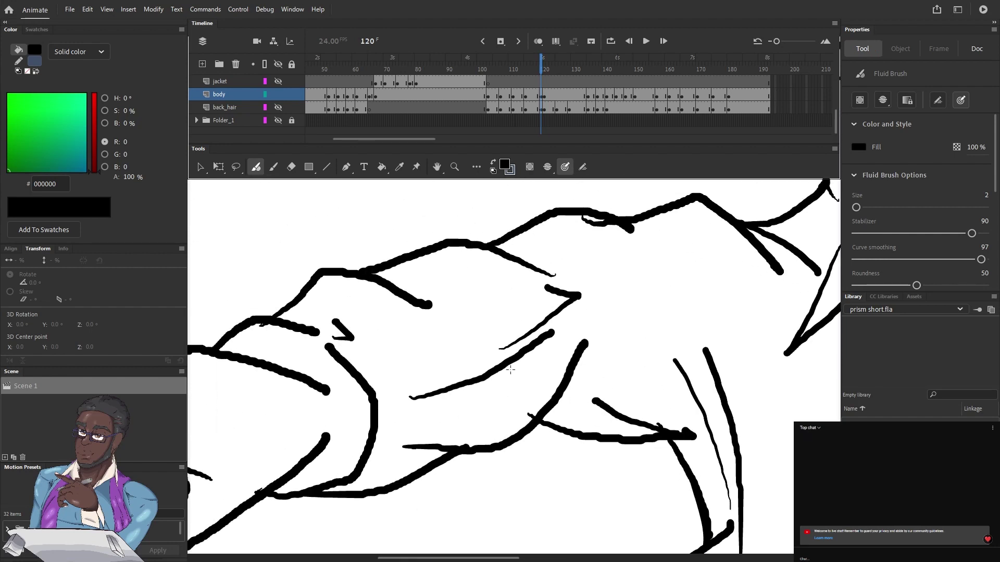
key(e)
drag(582, 229, 583, 231)
drag(362, 346, 600, 242)
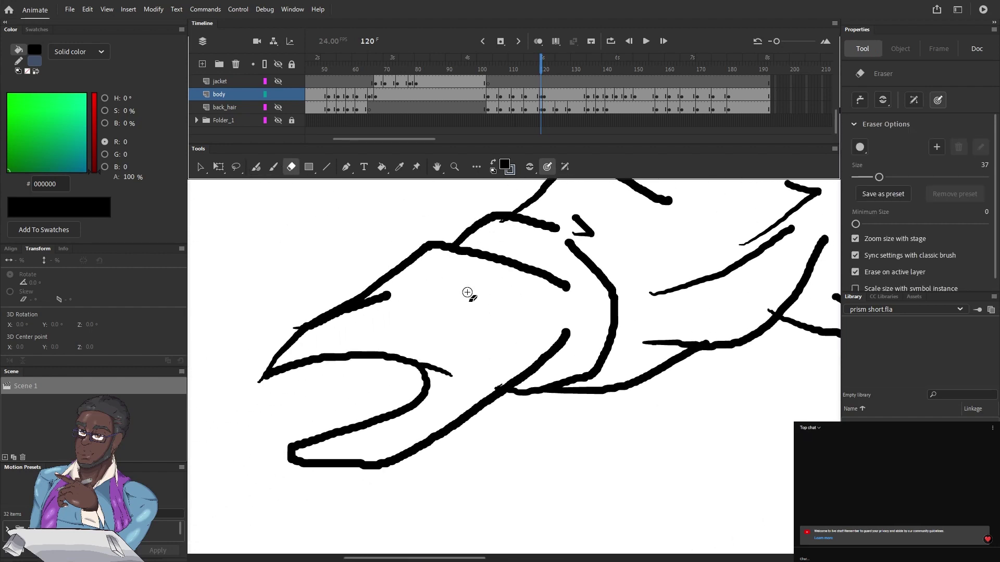
drag(431, 370, 346, 368)
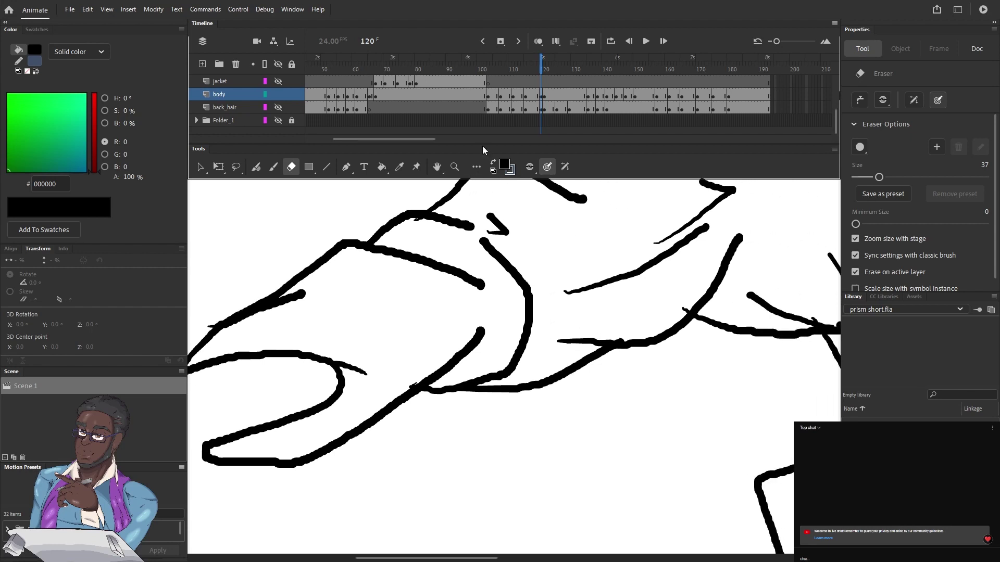
click(256, 167)
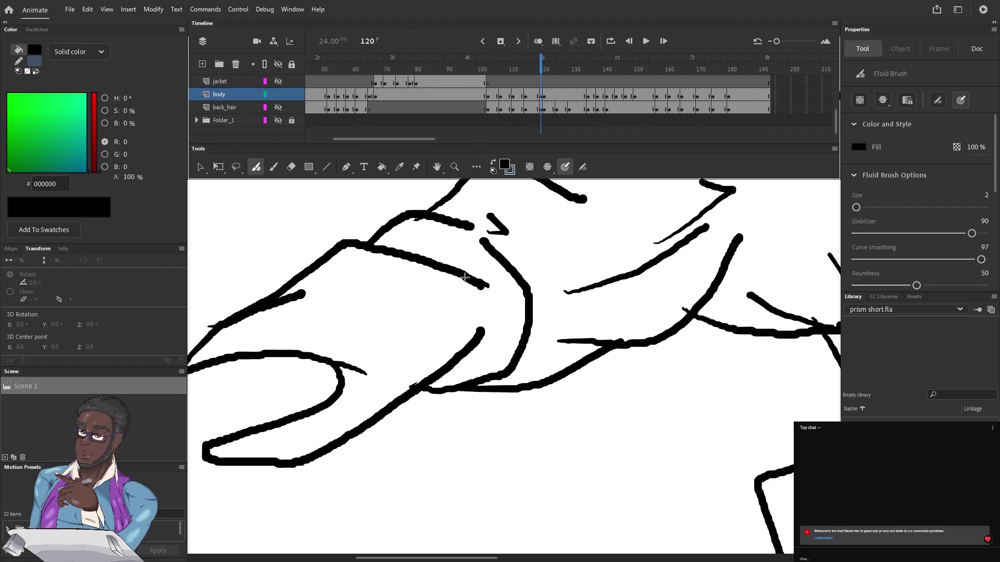
mouse_move(464, 278)
mouse_down()
mouse_move(480, 337)
mouse_move(460, 359)
mouse_up()
drag(434, 266, 485, 300)
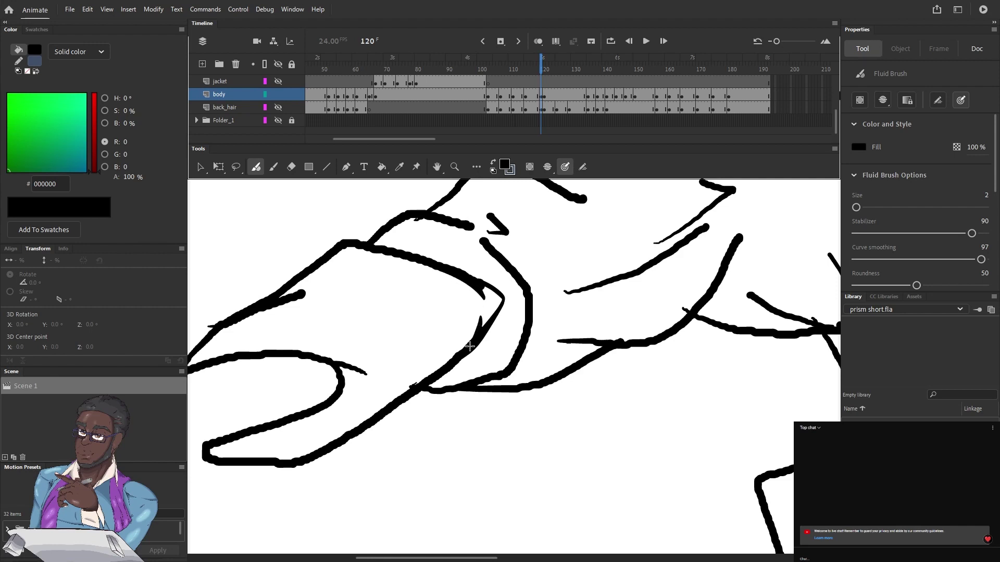
Step: Set the Eraser size to 9 for detail work around the collar
drag(519, 255, 192, 288)
mouse_move(615, 183)
mouse_down()
mouse_move(551, 283)
mouse_move(486, 288)
mouse_up()
scroll(459, 330, right, 2)
key(e)
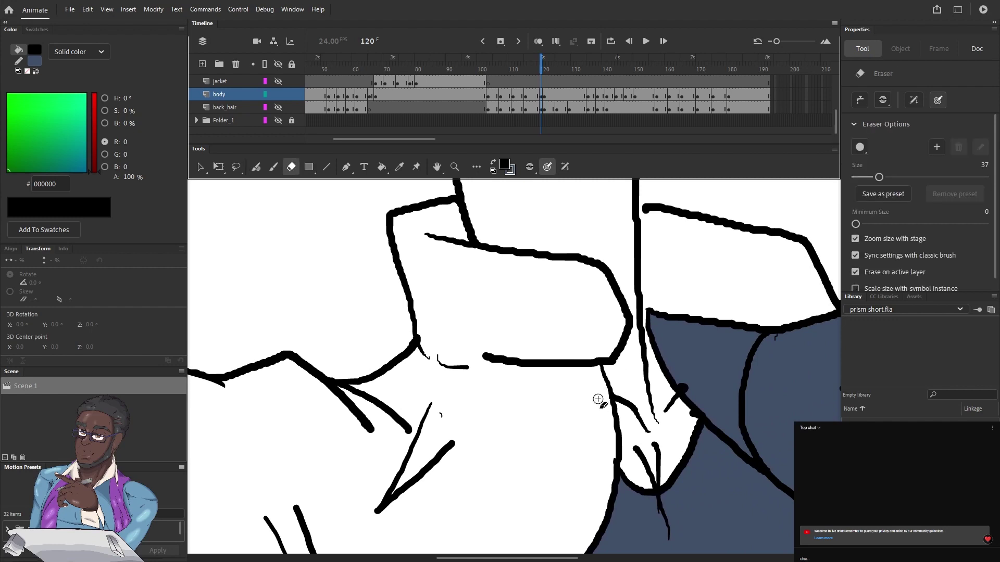
drag(426, 242, 525, 266)
scroll(554, 277, right, 3)
scroll(554, 277, up, 1)
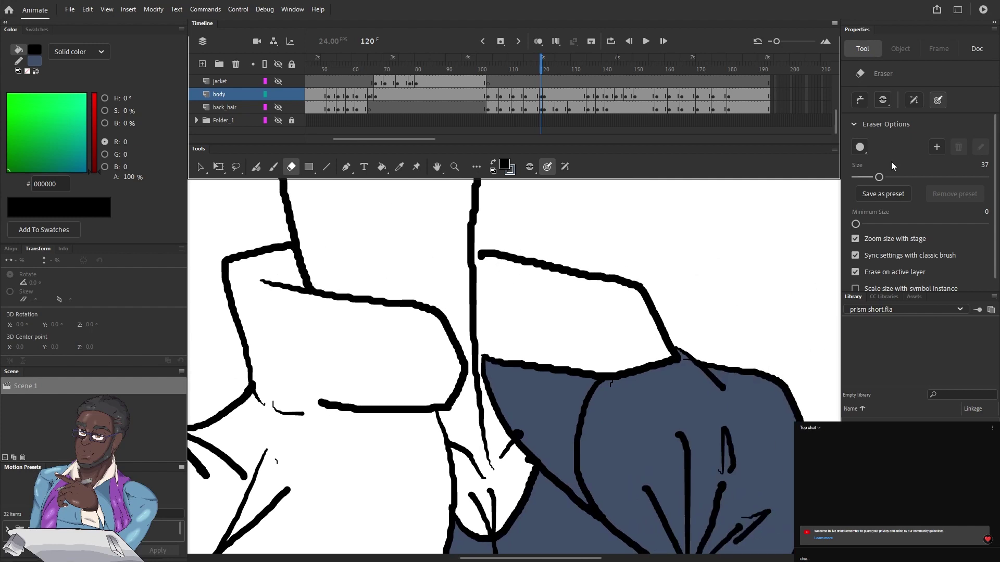
drag(879, 177, 861, 177)
key(bracketleft)
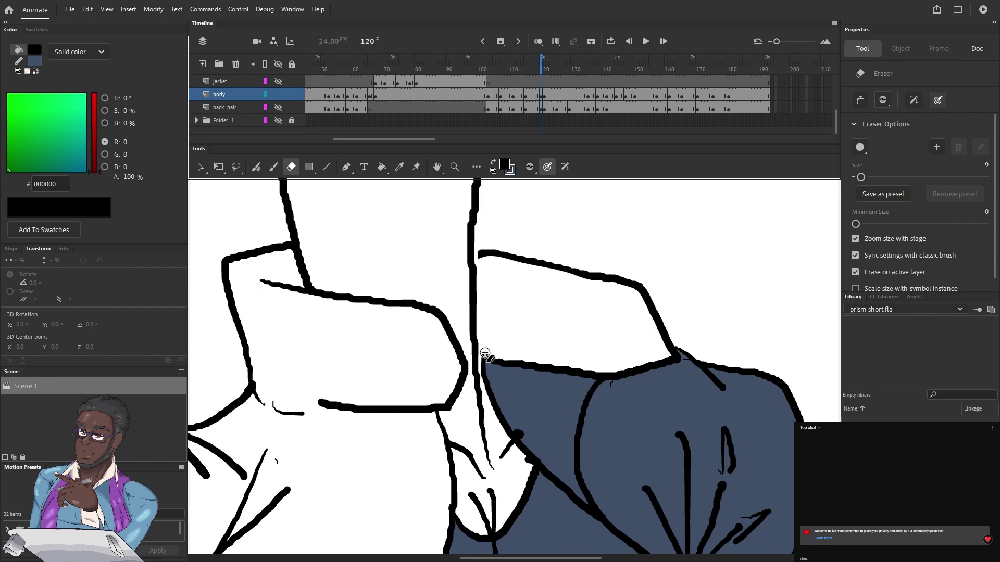
Step: Join the top edge and inner corner of the far collar flap to the neck line with black Fluid Brush strokes
key(b)
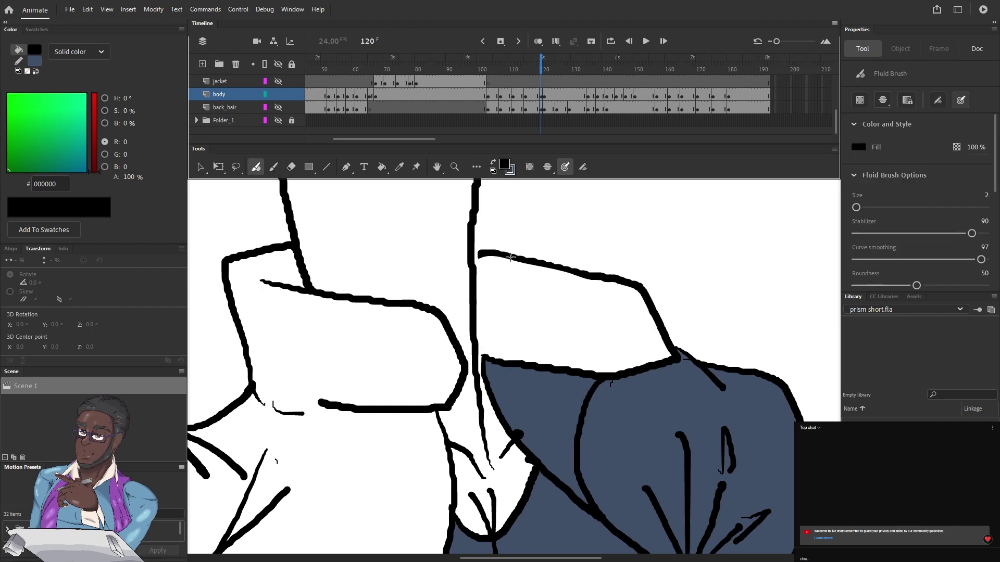
drag(512, 257, 483, 257)
scroll(455, 233, down, 2)
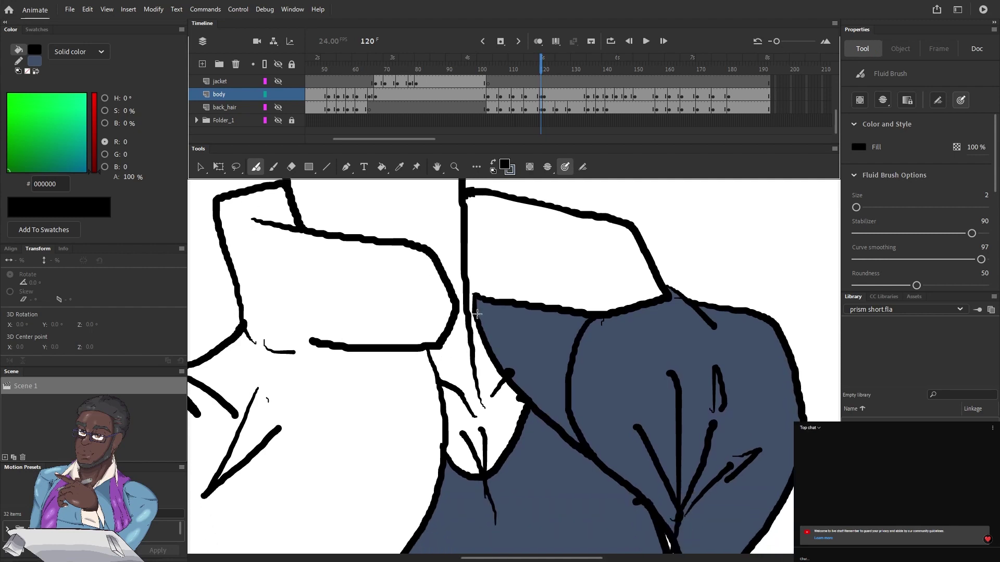
drag(484, 345, 469, 292)
Step: Erase the overlapping line beside the armpit and redraw the chest edge there with the black Fluid Brush
scroll(513, 347, down, 5)
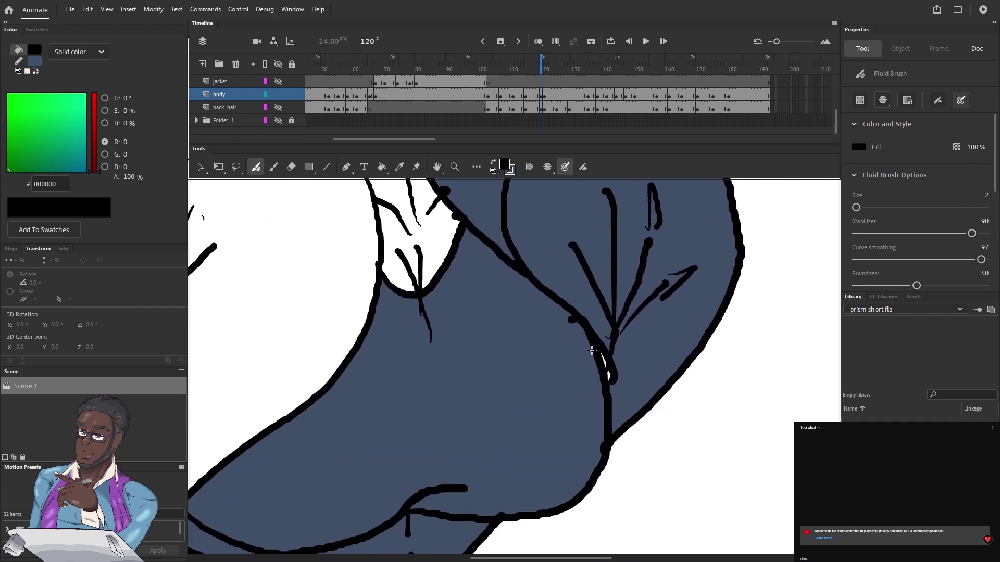
key(e)
drag(603, 356, 609, 390)
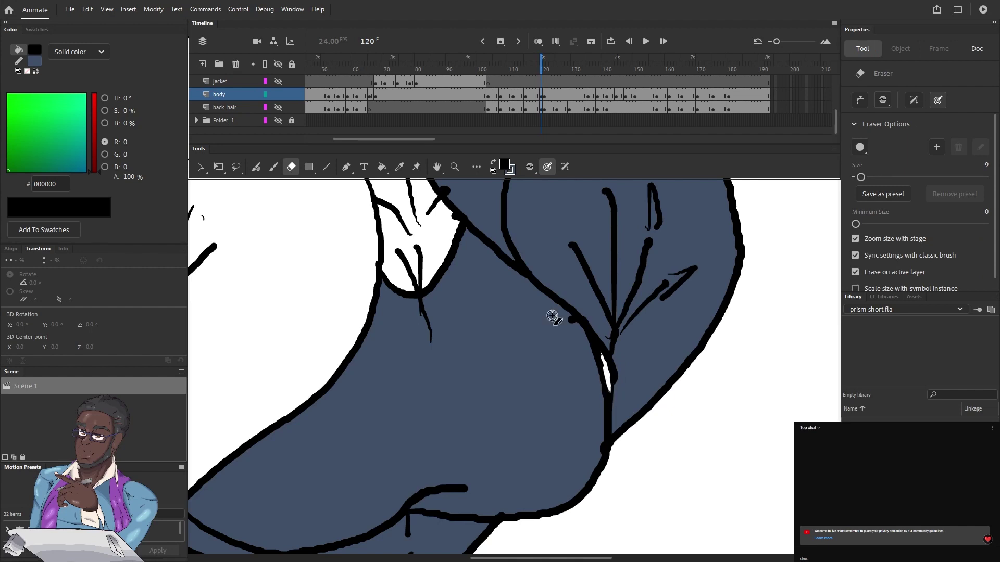
key(b)
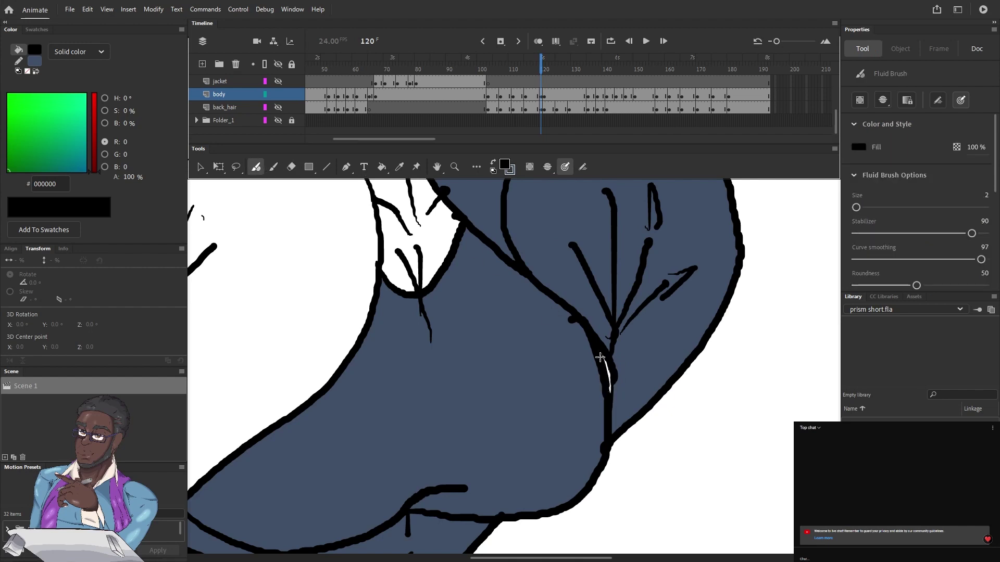
mouse_move(306, 364)
mouse_down()
mouse_move(417, 386)
mouse_move(463, 414)
mouse_up()
Step: Fill the neck, the collar flaps and the remaining white body areas at frame 120 with 404F67
click(493, 163)
click(381, 168)
click(547, 289)
drag(436, 202, 503, 392)
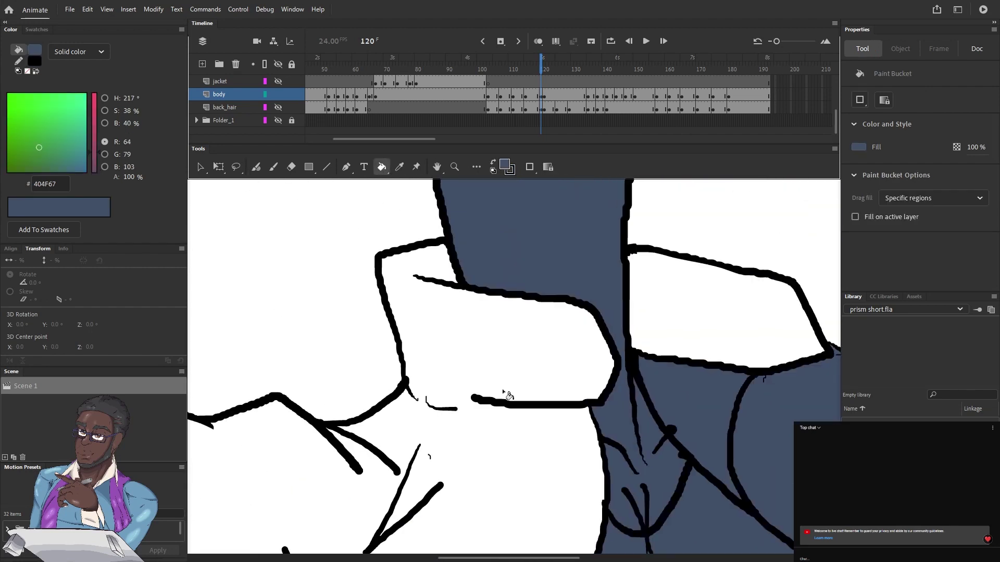
click(499, 364)
click(684, 307)
drag(498, 303, 608, 147)
key(ctrl+minus)
mouse_move(417, 389)
mouse_down()
mouse_move(465, 354)
mouse_move(603, 193)
mouse_up()
click(609, 425)
click(378, 205)
drag(379, 205, 417, 338)
Step: Go to frame 123 and erase the rough edges and stray specks along the doubled line near the hand's wrist
click(543, 65)
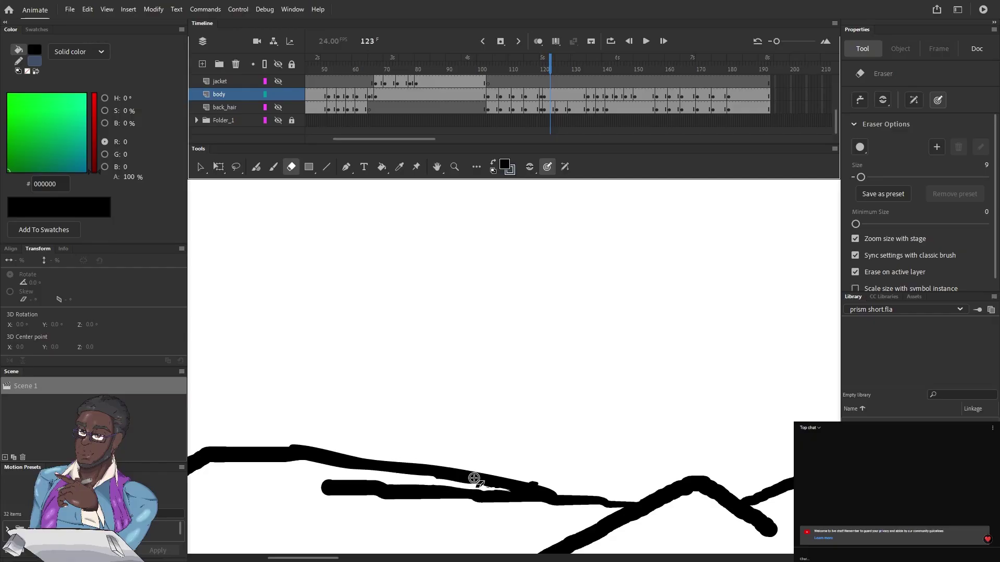
key(ctrl+=)
drag(310, 439, 412, 197)
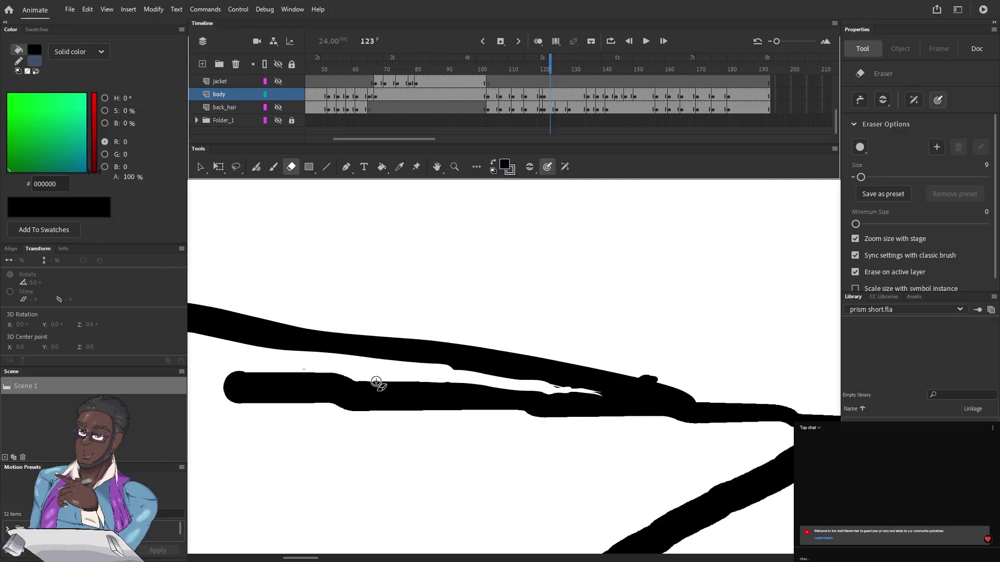
drag(297, 374, 227, 381)
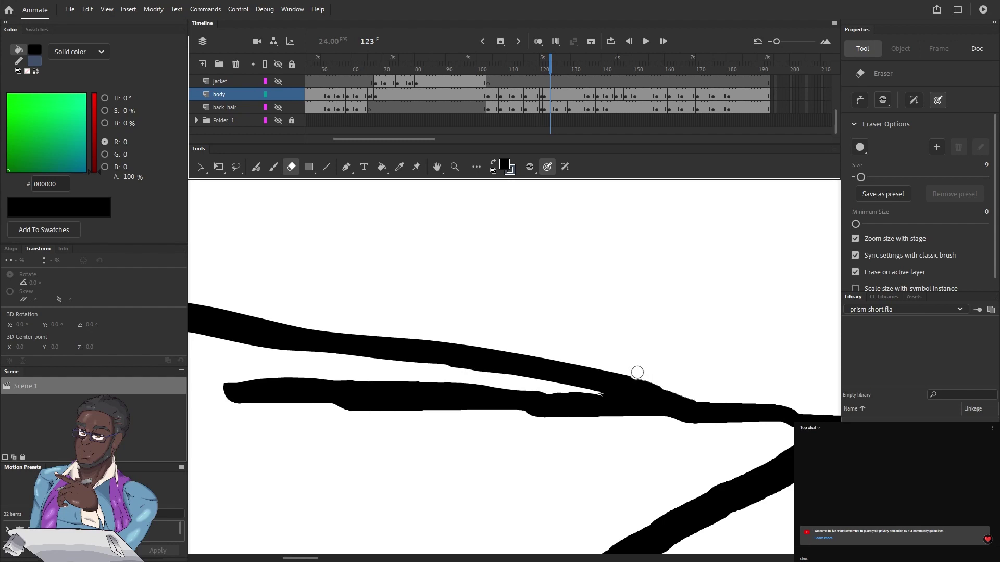
key(ctrl+minus)
key(ctrl+minus)
drag(297, 401, 523, 303)
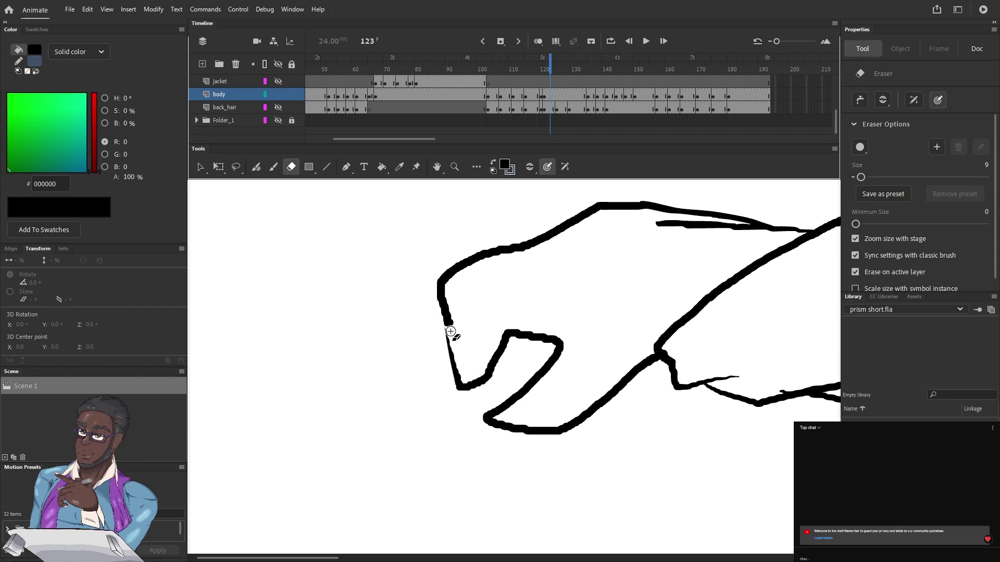
click(256, 167)
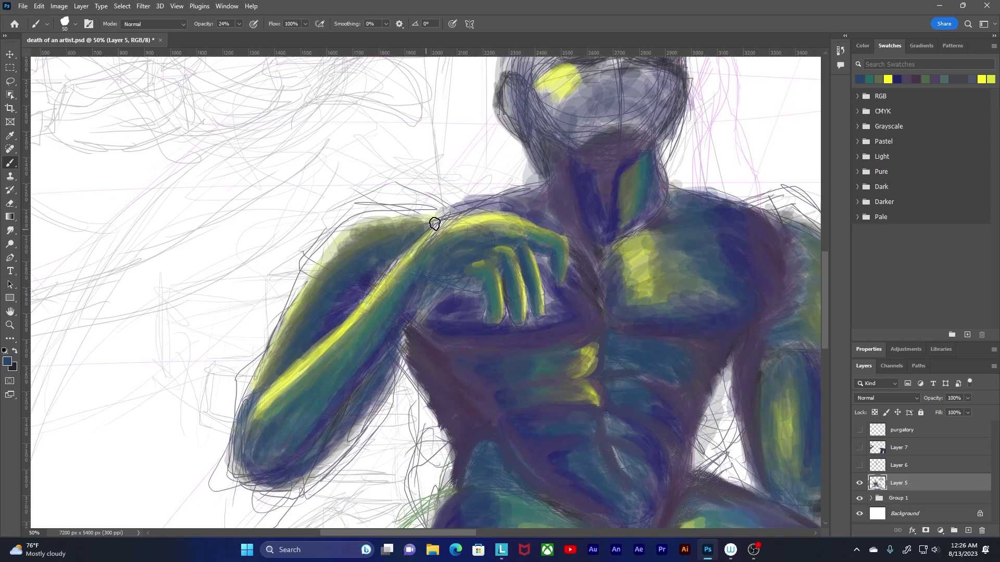
Step: Switch to Photoshop and paint dark indigo shadows on Layer 5 over the chest beneath the hand and around the fingers
click(897, 78)
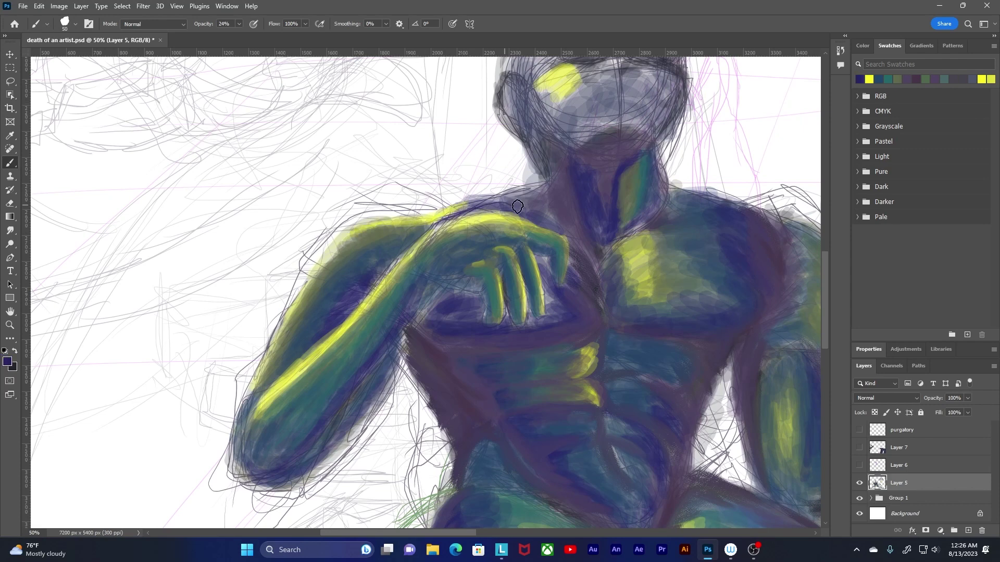
drag(466, 295, 430, 318)
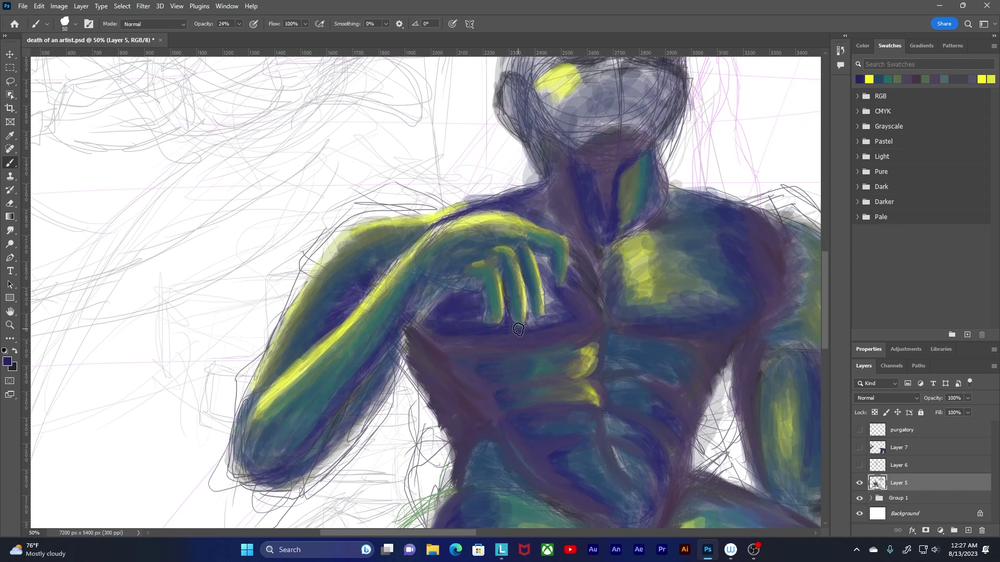
drag(522, 329, 543, 263)
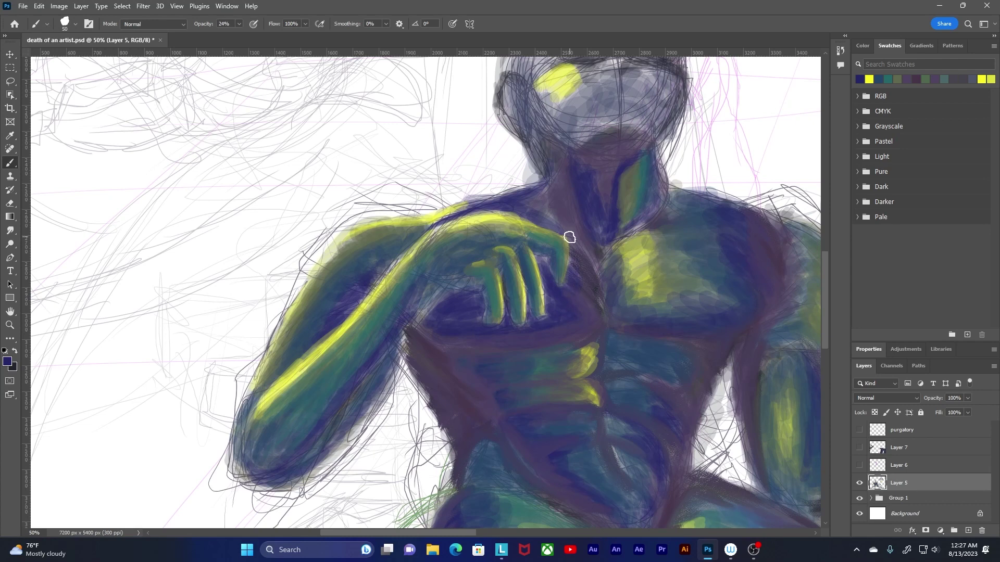
Step: Switch to the Mixer Brush and set its Mix to 71%
key(shift+b)
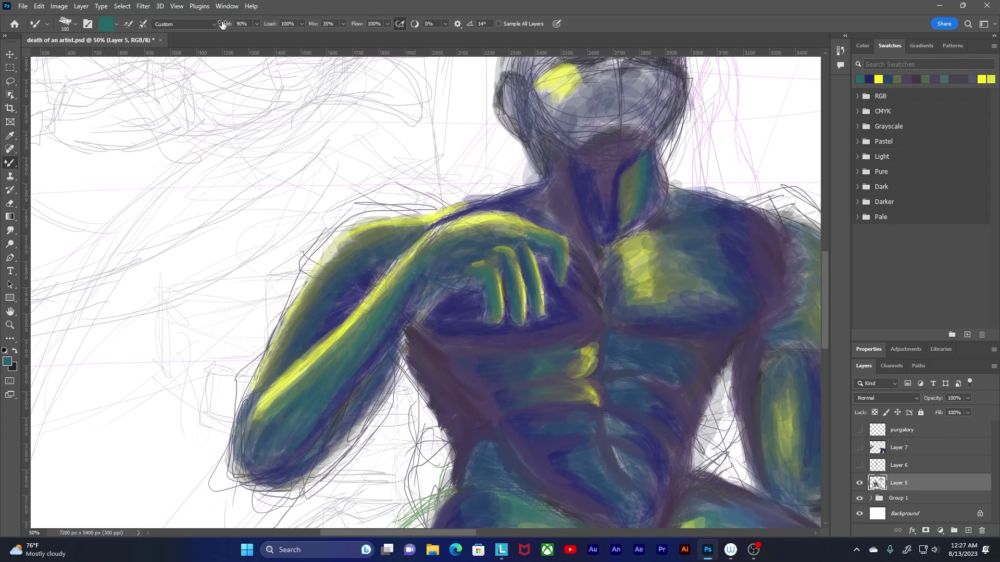
click(242, 24)
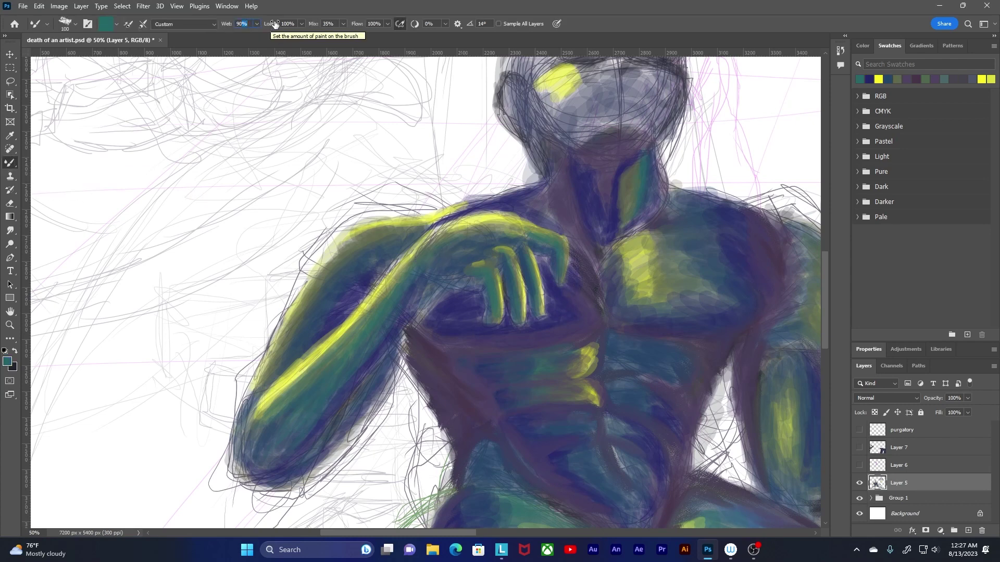
drag(343, 24, 346, 38)
click(400, 24)
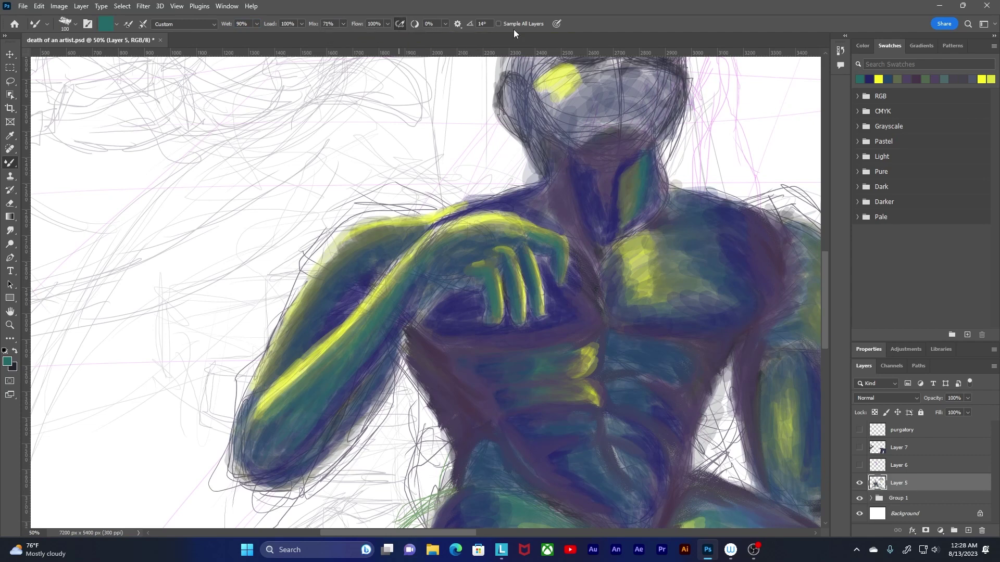
Step: Blend dark indigo into the back of the hand and the wrist with the Mixer Brush
click(869, 79)
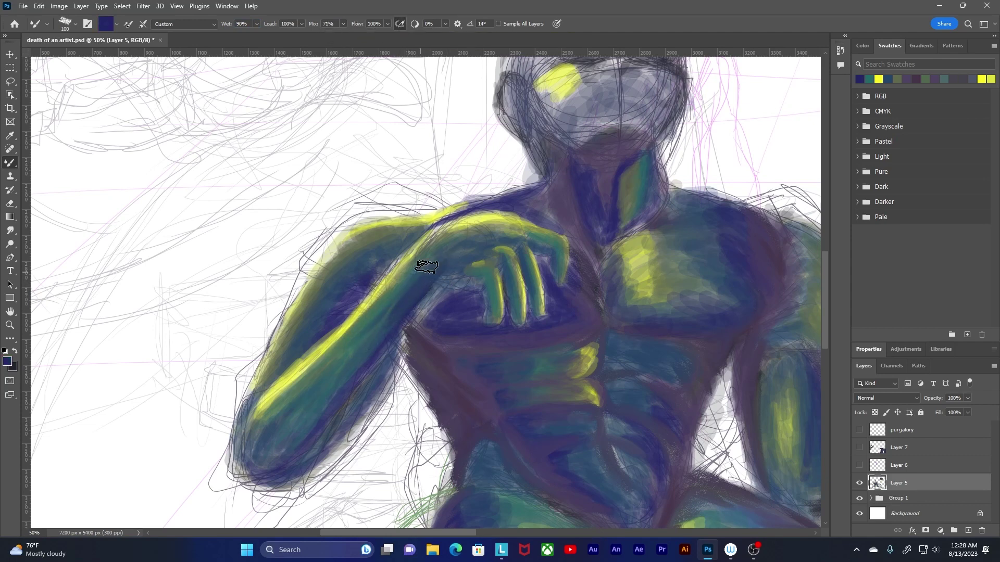
drag(456, 283, 489, 317)
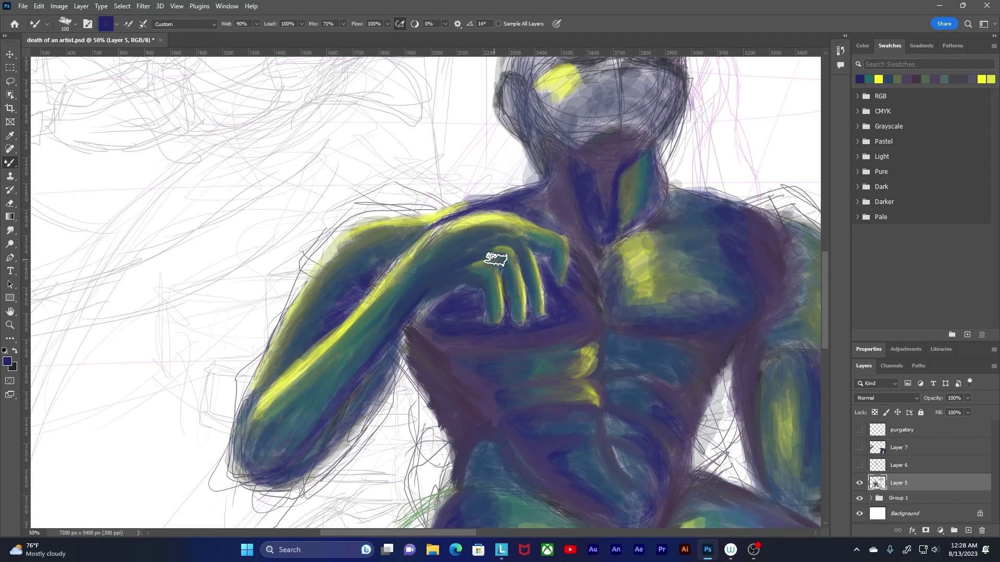
mouse_move(527, 238)
mouse_down()
mouse_move(484, 234)
mouse_move(420, 261)
mouse_up()
Step: Pick a recent swatch color and blend the shading from the hand down the underside of the forearm with the Mixer Brush
click(869, 79)
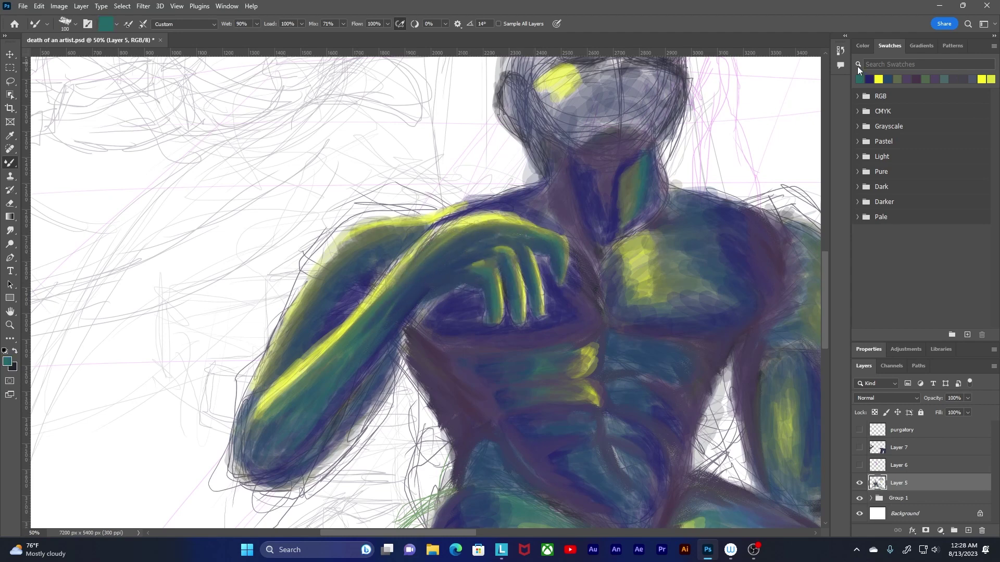
click(897, 79)
mouse_move(471, 231)
mouse_down()
mouse_move(335, 337)
mouse_move(261, 458)
mouse_move(356, 400)
mouse_move(395, 348)
mouse_move(268, 476)
mouse_move(398, 331)
mouse_up()
Step: Blend the shadow and the shoulder highlight on the upper arm behind the forearm, using recent swatch colors with the Mixer Brush
click(897, 79)
mouse_move(337, 298)
mouse_down()
mouse_move(321, 326)
mouse_move(375, 263)
mouse_move(320, 329)
mouse_move(386, 260)
mouse_move(317, 308)
mouse_move(302, 352)
mouse_up()
click(878, 79)
drag(408, 231, 350, 254)
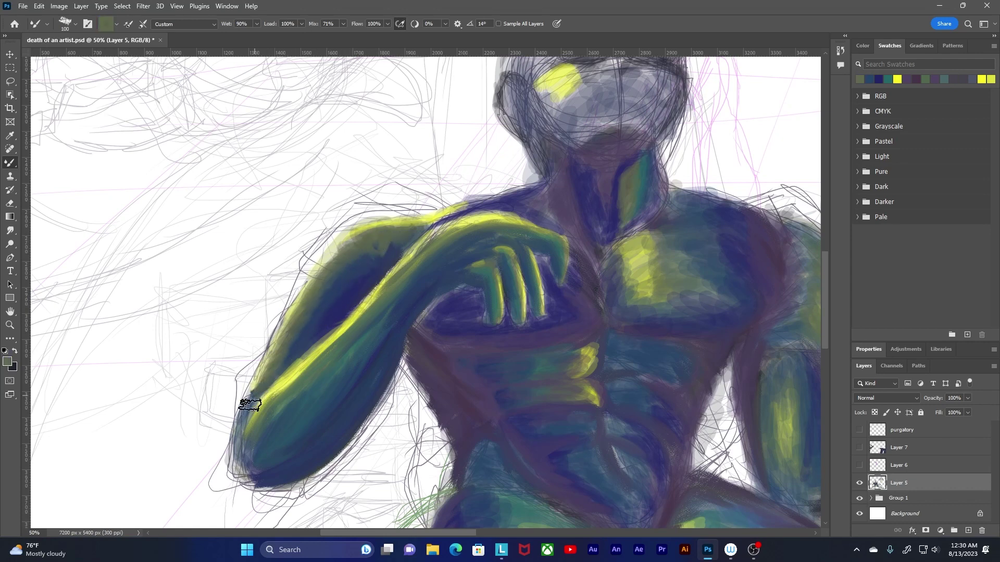
Step: Blend the raised arm's elbow edge and soften the chest highlight into the surrounding shading, using recent swatch colors with the Mixer Brush
drag(250, 405, 270, 451)
mouse_move(673, 229)
mouse_down()
mouse_move(643, 283)
mouse_move(645, 299)
mouse_move(619, 297)
mouse_up()
click(878, 79)
mouse_move(638, 255)
mouse_down()
mouse_move(615, 313)
mouse_move(727, 287)
mouse_move(711, 203)
mouse_move(666, 180)
mouse_up()
click(878, 79)
mouse_move(701, 267)
mouse_down()
mouse_move(714, 290)
mouse_move(671, 254)
mouse_move(701, 227)
mouse_move(671, 214)
mouse_up()
click(879, 80)
drag(635, 295, 624, 312)
Step: Blend purple and dark purple recent swatch colors over the neck and under the jaw with the Mixer Brush
click(907, 79)
mouse_move(652, 147)
mouse_down()
mouse_move(627, 235)
mouse_move(658, 170)
mouse_move(646, 189)
mouse_move(599, 214)
mouse_up()
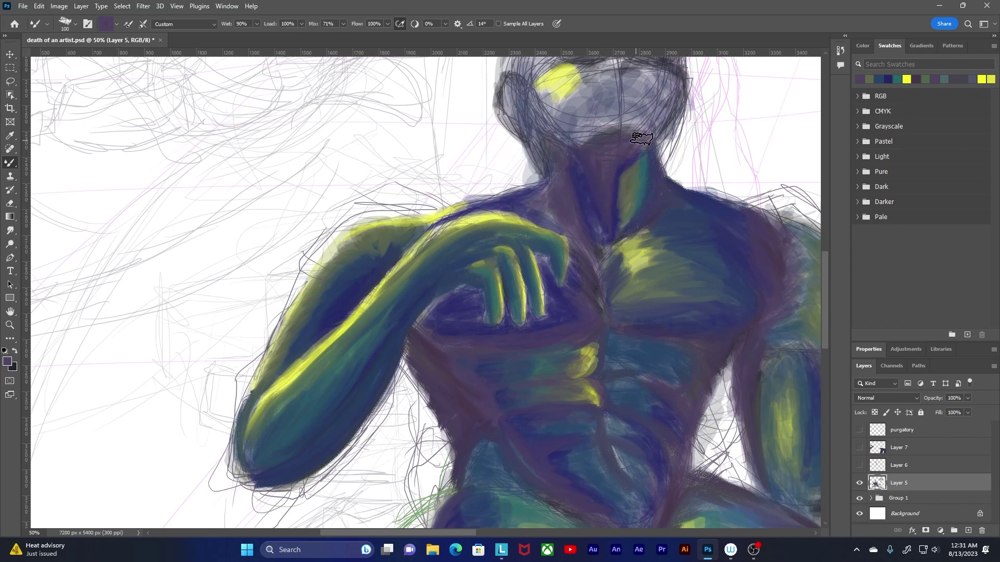
mouse_move(641, 139)
mouse_down()
mouse_move(614, 131)
mouse_move(638, 128)
mouse_up()
click(916, 79)
drag(617, 165, 628, 145)
mouse_move(563, 189)
mouse_down()
mouse_move(598, 262)
mouse_move(547, 218)
mouse_move(536, 99)
mouse_move(547, 167)
mouse_up()
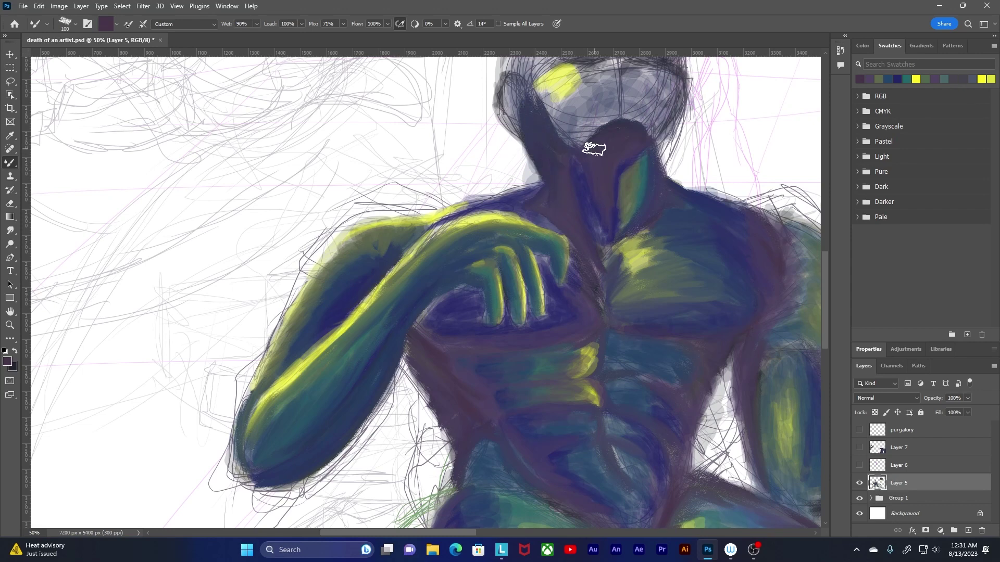
Step: Blend indigo and blue recent swatch colors into the chest shadow below the raised hand and across the abdominal muscles
click(893, 78)
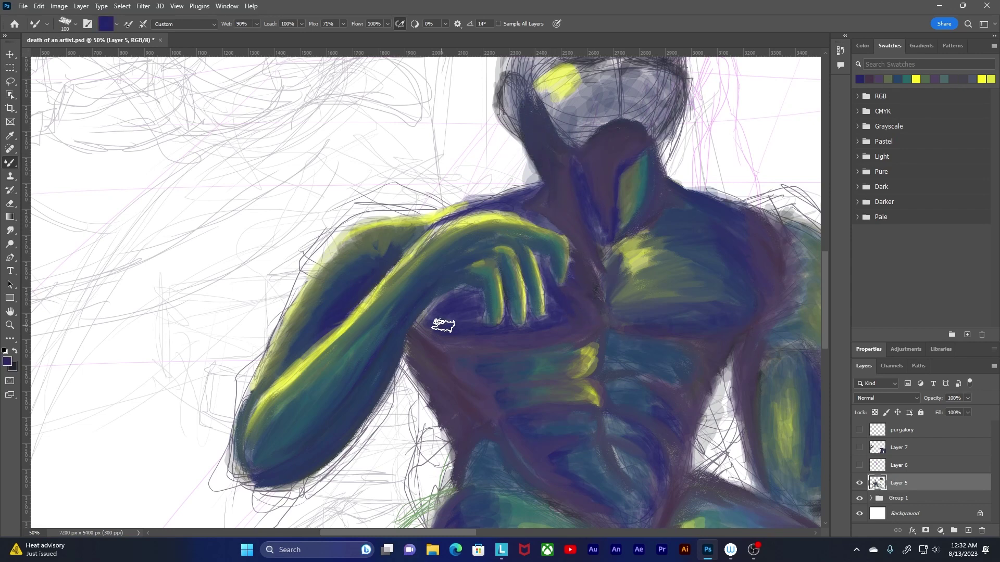
drag(443, 325, 505, 340)
drag(507, 384, 598, 352)
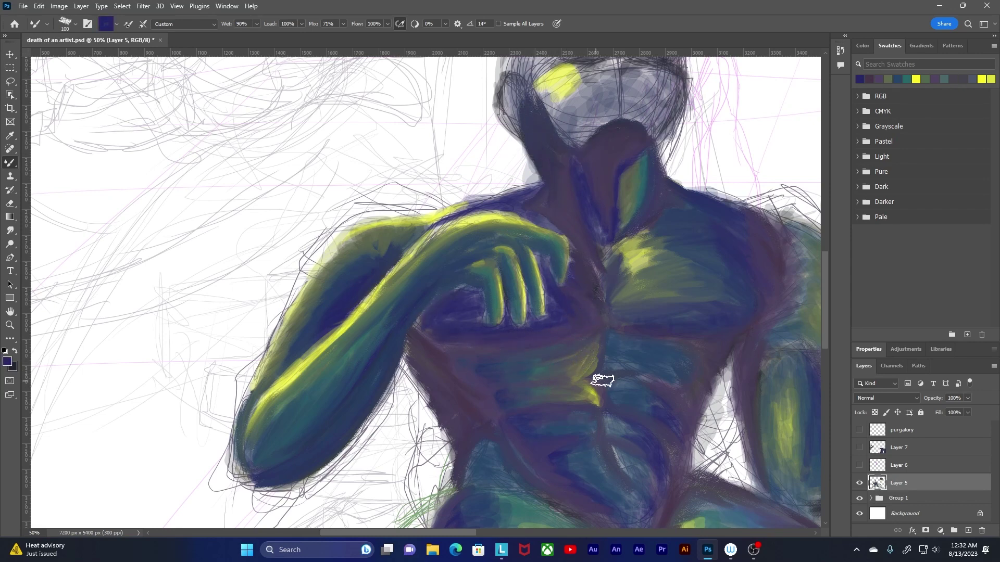
click(896, 79)
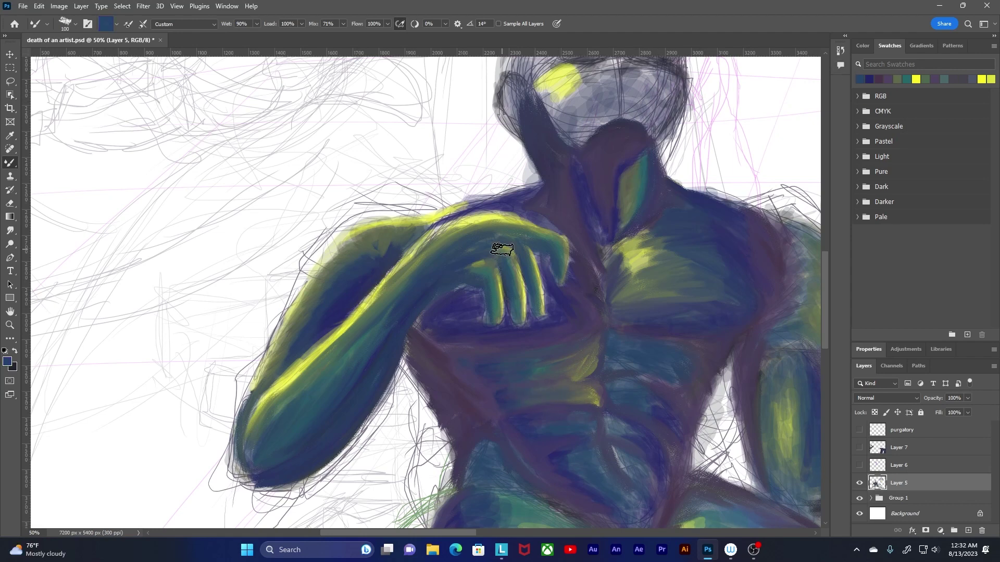
drag(502, 250, 398, 108)
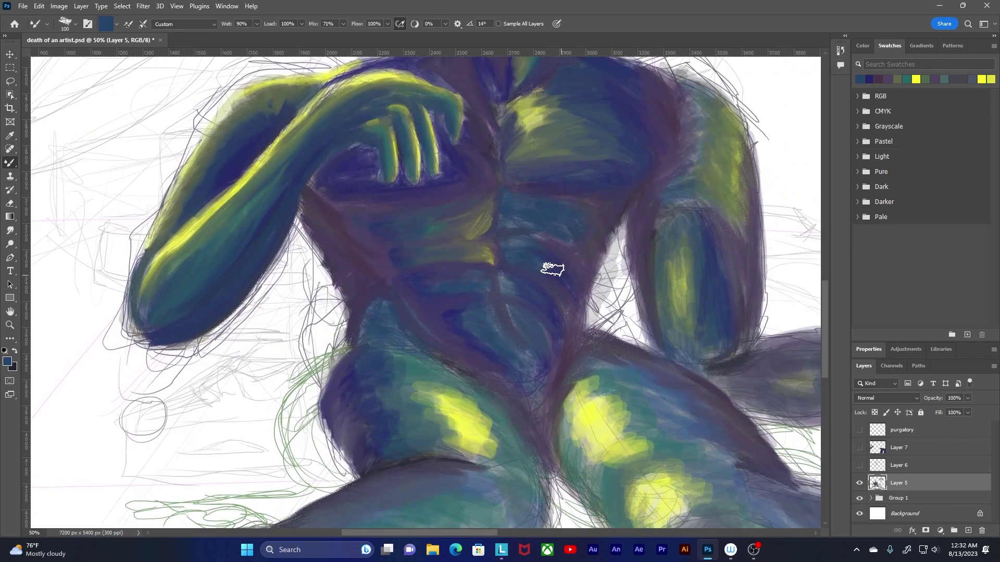
Step: Blend the lowered arm's oval forearm form with lengthwise strokes, using indigo, blue, teal, yellow and olive recent swatch colors
click(871, 78)
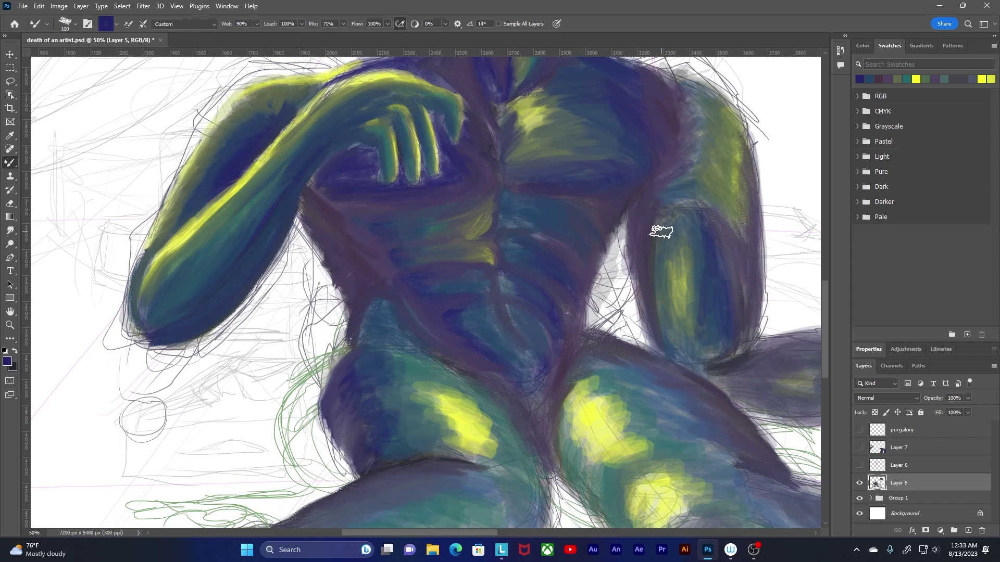
mouse_move(661, 232)
mouse_down()
mouse_move(721, 315)
mouse_move(726, 354)
mouse_up()
click(869, 79)
drag(690, 207, 710, 352)
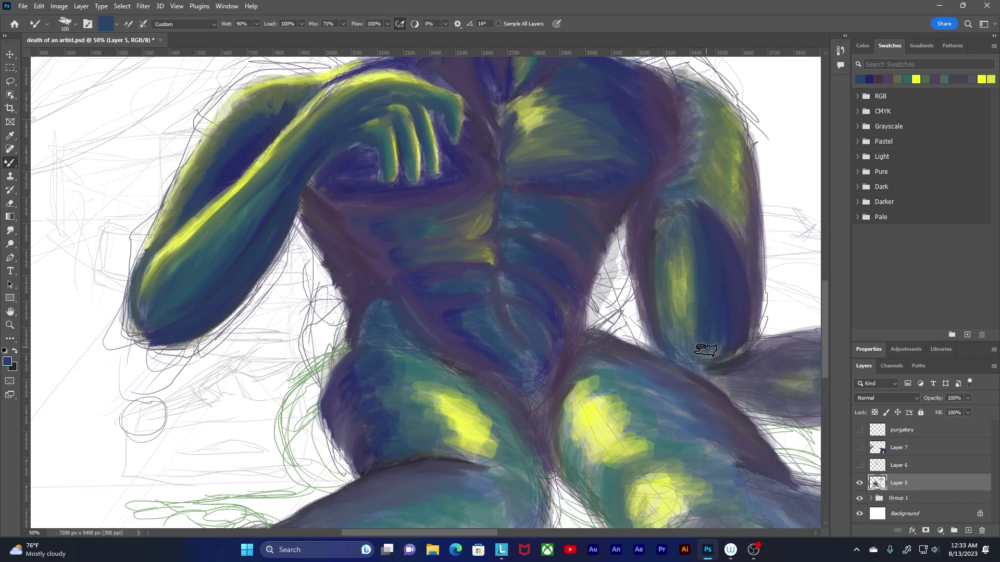
click(907, 79)
drag(688, 251, 694, 349)
click(916, 79)
mouse_move(702, 253)
mouse_down()
mouse_move(665, 264)
mouse_move(681, 363)
mouse_up()
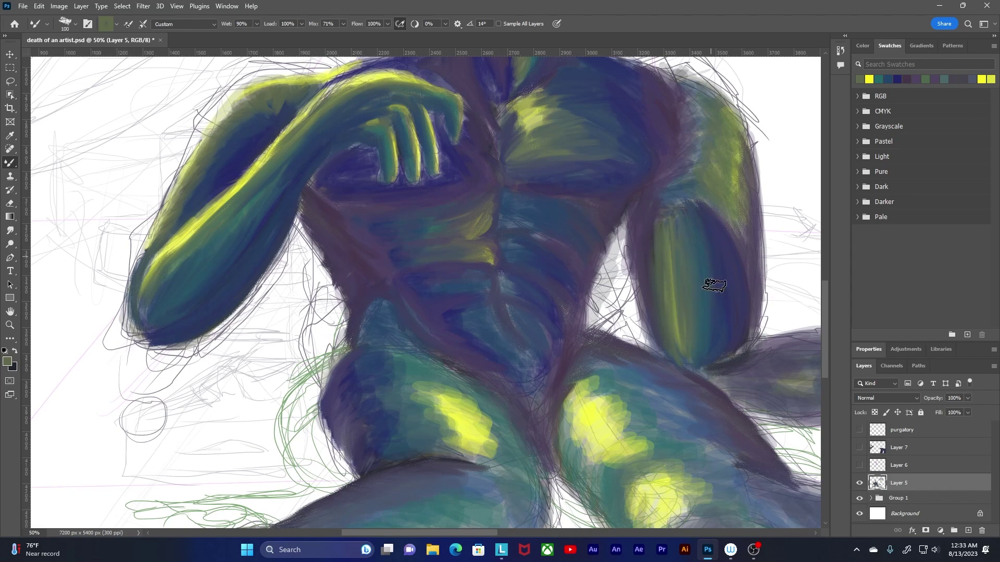
Step: Blend the lowered arm's shoulder and upper arm highlight into the shadow, using olive, blue and purple recent swatch colors
mouse_move(718, 211)
mouse_down()
mouse_move(722, 156)
mouse_move(691, 193)
mouse_move(691, 139)
mouse_move(710, 147)
mouse_move(687, 198)
mouse_move(713, 138)
mouse_move(692, 84)
mouse_up()
click(887, 79)
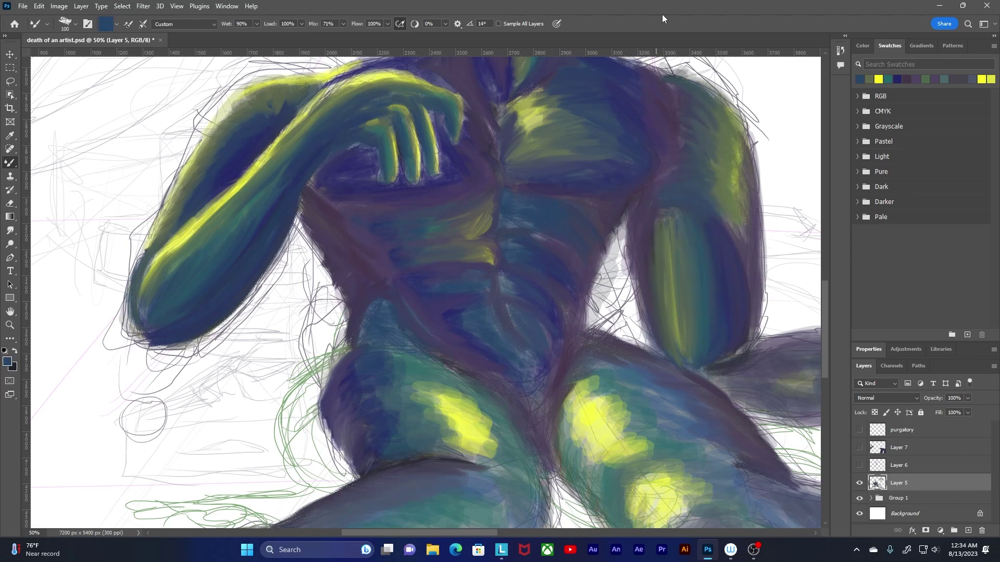
click(915, 79)
mouse_move(739, 254)
mouse_down()
mouse_move(733, 233)
mouse_move(755, 190)
mouse_move(736, 121)
mouse_up()
Step: Blend purple and indigo recent swatch colors into the pelvis and lower abdomen between the thighs
drag(529, 69, 506, 245)
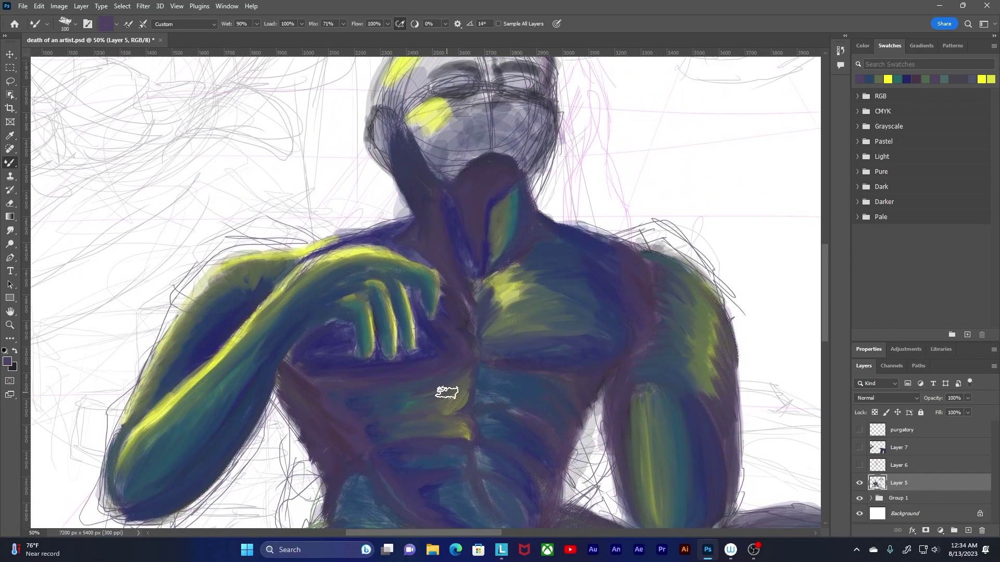
drag(447, 393, 425, 65)
drag(411, 198, 380, 172)
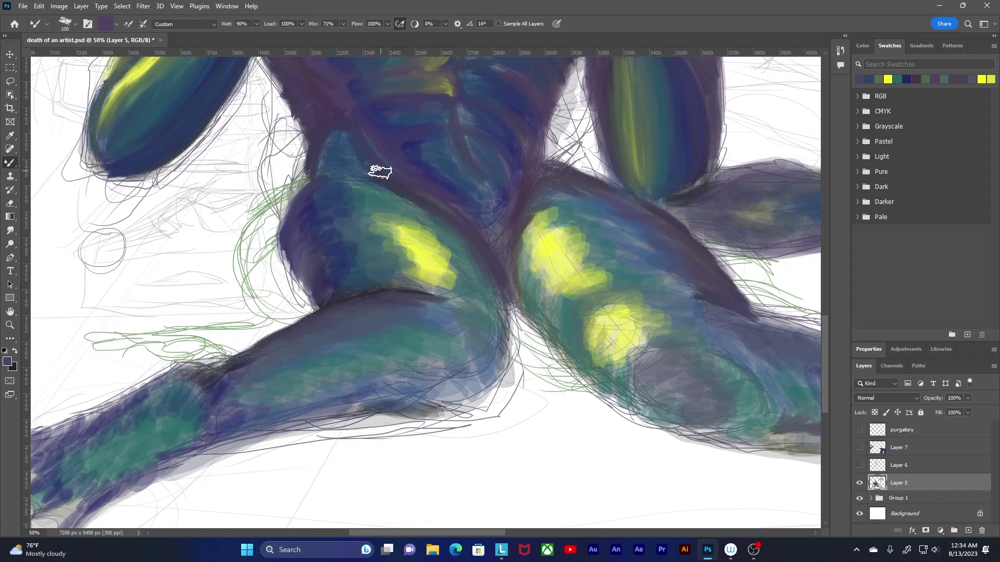
mouse_move(512, 296)
mouse_down()
mouse_move(527, 227)
mouse_move(468, 212)
mouse_move(499, 253)
mouse_move(437, 170)
mouse_move(489, 209)
mouse_move(459, 131)
mouse_move(476, 106)
mouse_up()
click(916, 79)
click(916, 79)
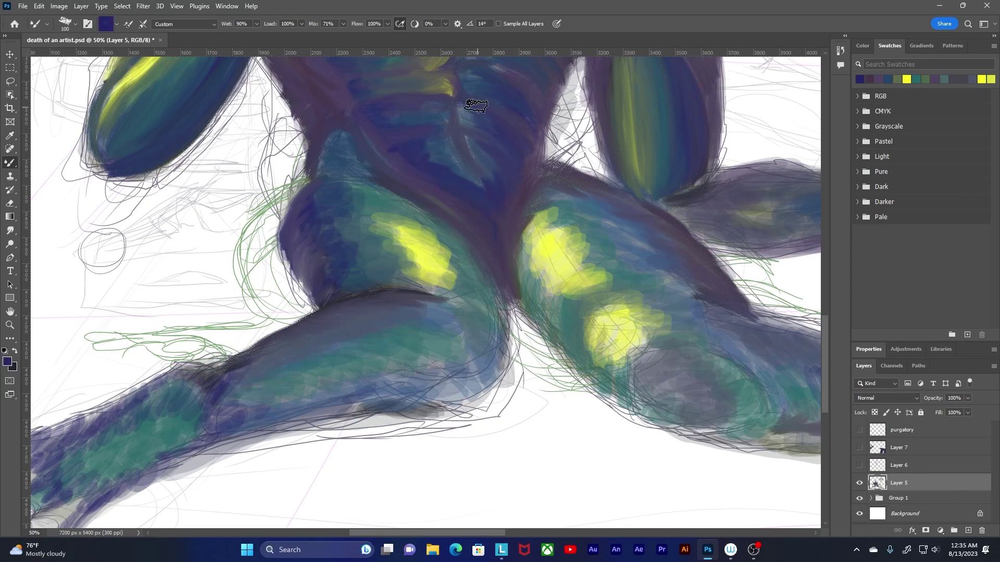
Step: Pick a blue recent swatch color and blend it along the center and lower part of the abdomen
scroll(527, 229, up, 3)
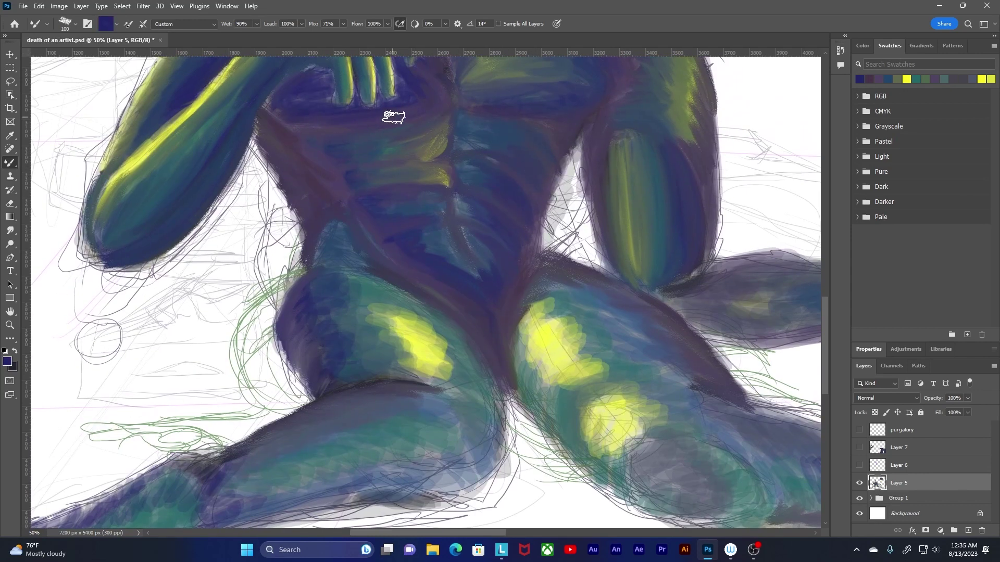
click(888, 80)
drag(464, 212, 457, 196)
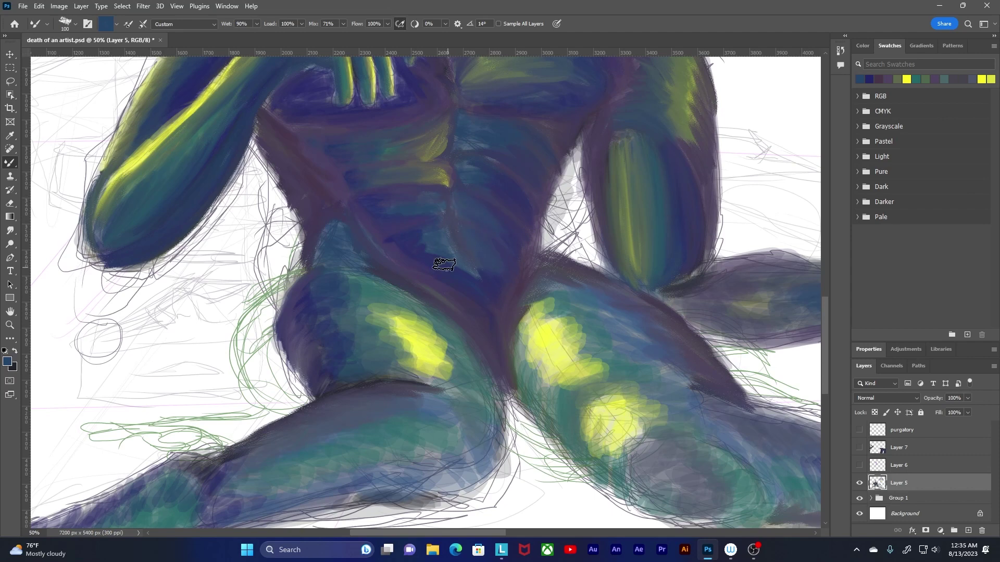
drag(444, 264, 467, 268)
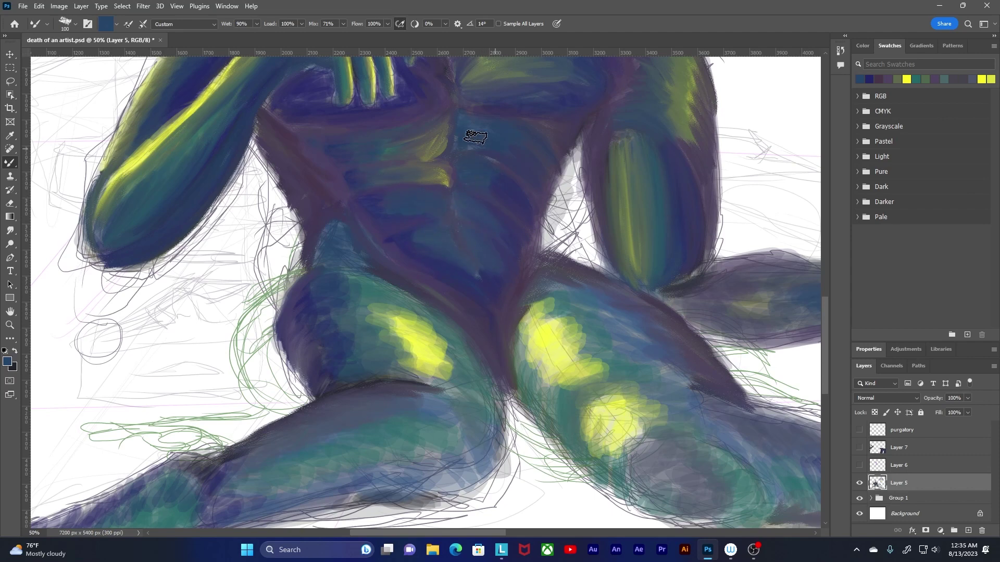
Step: Sample the purple beside the abdomen's midline, reduce the Mixer Brush size to 80, and blend the torso's muscle contours
alt+click(447, 134)
key(bracketleft)
key(bracketleft)
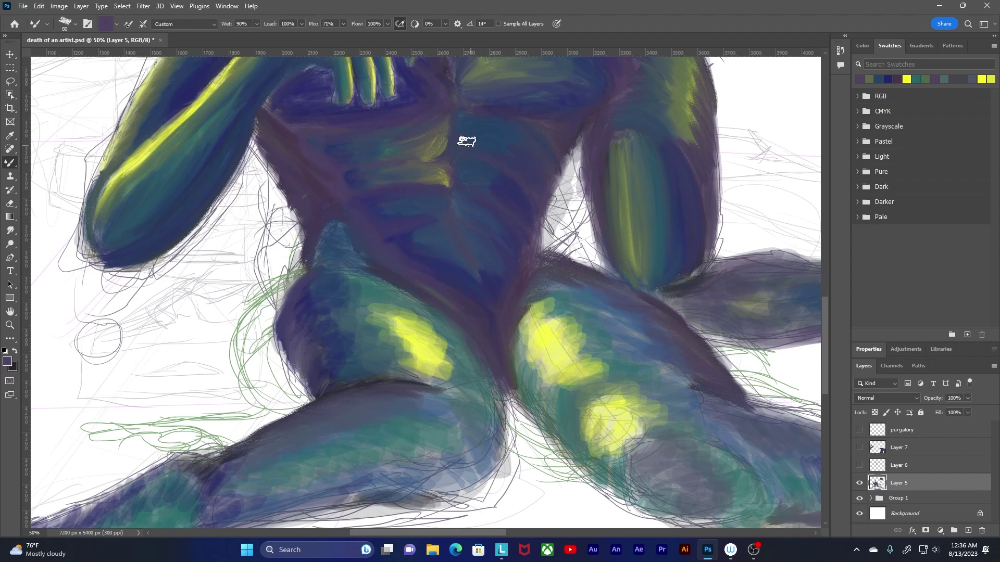
scroll(423, 157, up, 3)
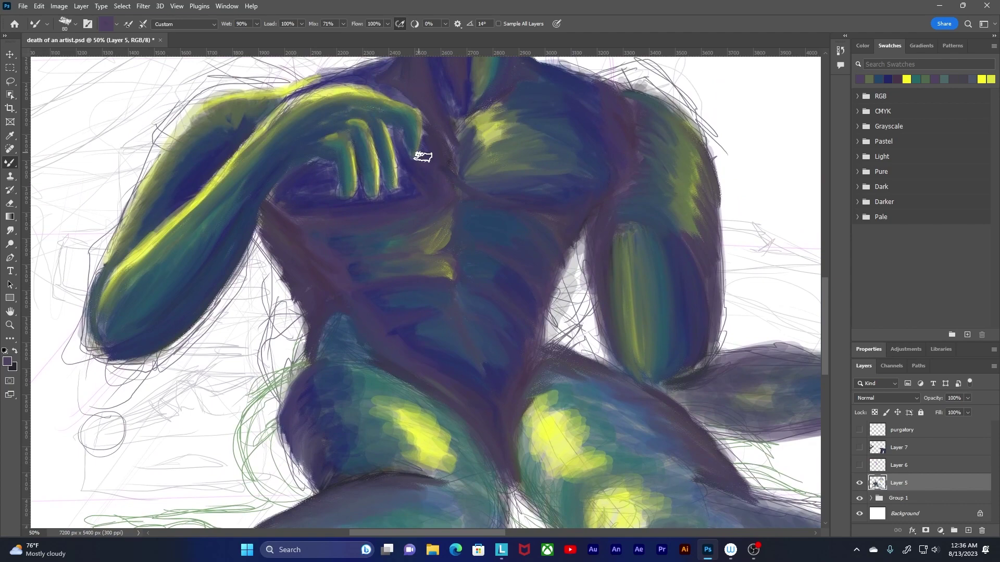
drag(403, 289, 254, 29)
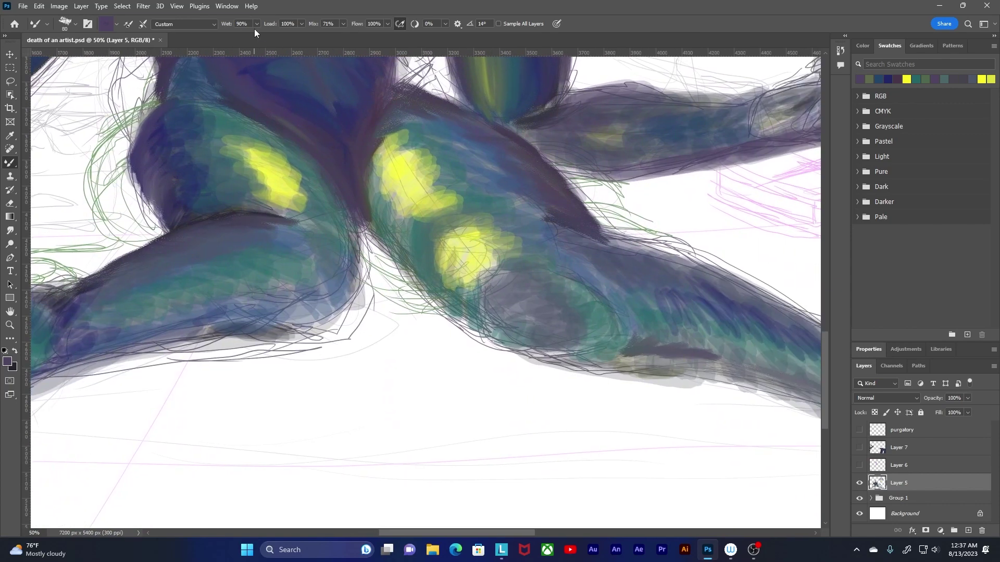
drag(365, 156, 495, 484)
drag(312, 135, 286, 47)
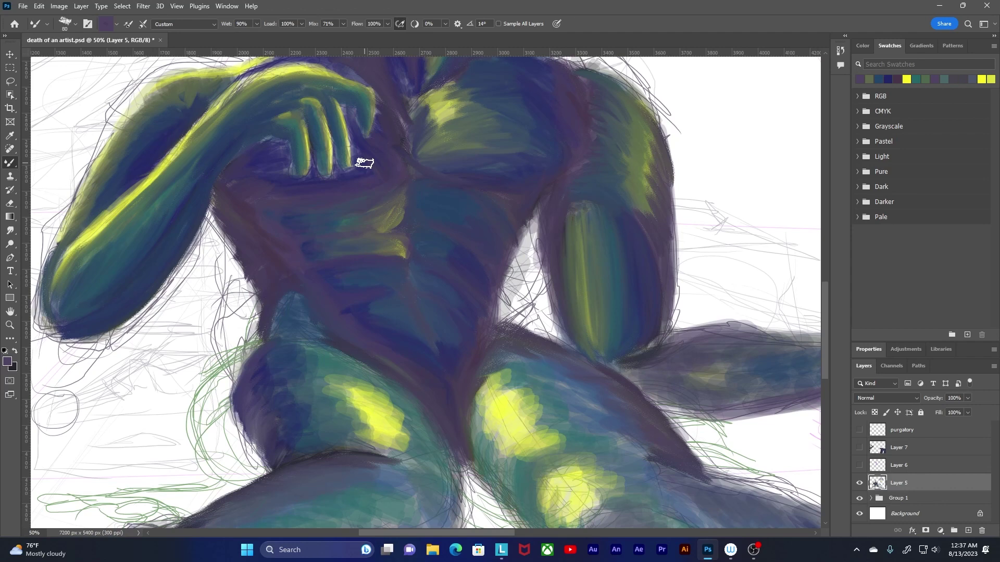
Step: Blend an indigo recent swatch color along the outstretched leg's upper thigh and down its shin with the Mixer Brush
click(885, 79)
mouse_move(629, 443)
mouse_down()
mouse_move(437, 377)
mouse_move(322, 295)
mouse_up()
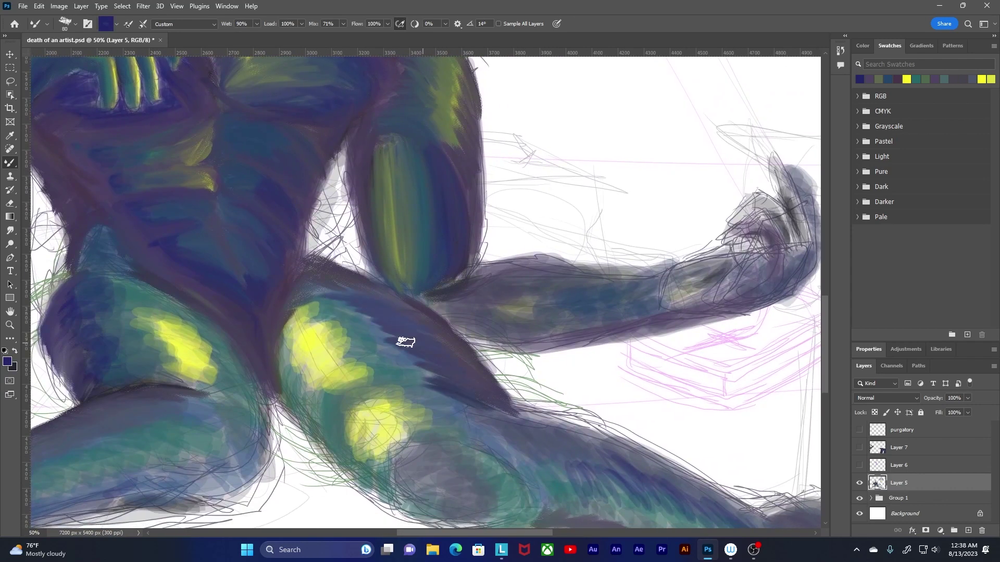
drag(521, 411, 400, 339)
drag(434, 380, 495, 426)
mouse_move(481, 384)
mouse_down()
mouse_move(547, 430)
mouse_move(674, 487)
mouse_up()
mouse_move(341, 337)
mouse_down()
mouse_move(404, 392)
mouse_move(588, 461)
mouse_up()
mouse_move(419, 415)
mouse_down()
mouse_move(243, 292)
mouse_move(354, 382)
mouse_move(440, 480)
mouse_up()
mouse_move(559, 286)
mouse_down()
mouse_move(374, 304)
mouse_move(513, 311)
mouse_up()
drag(175, 317, 263, 342)
Step: Pick a blue recent swatch color and blend it into the lowered forearm and the outstretched thigh
click(886, 78)
mouse_move(443, 428)
mouse_down()
mouse_move(396, 417)
mouse_move(361, 388)
mouse_up()
mouse_move(403, 385)
mouse_down()
mouse_move(332, 360)
mouse_move(310, 332)
mouse_up()
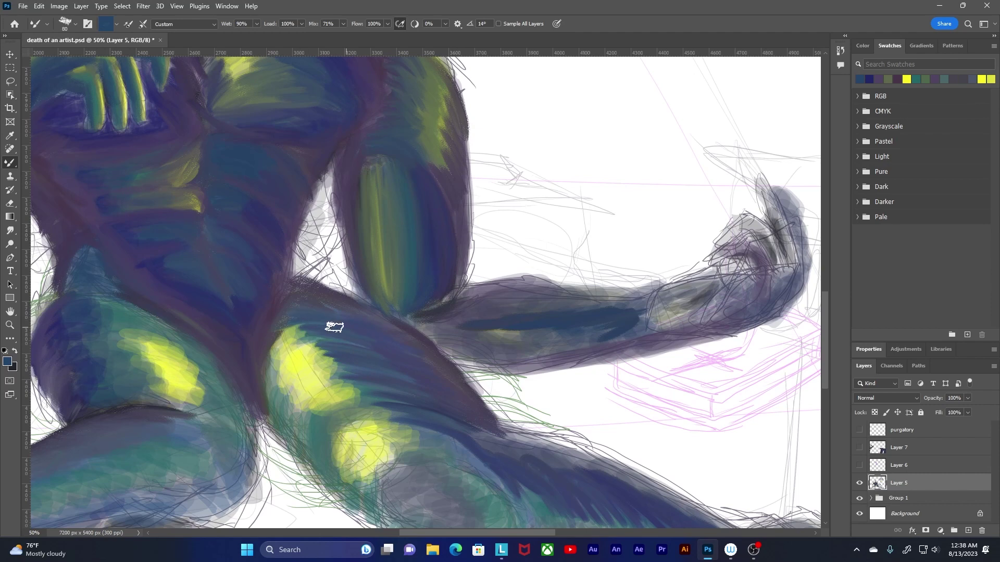
mouse_move(382, 404)
mouse_down()
mouse_move(395, 363)
mouse_move(328, 379)
mouse_move(339, 349)
mouse_move(323, 352)
mouse_up()
Step: Blend the indigo and teal shading along the outstretched lower leg toward the ankle, using blue with the Mixer Brush at size 100
drag(560, 339, 377, 187)
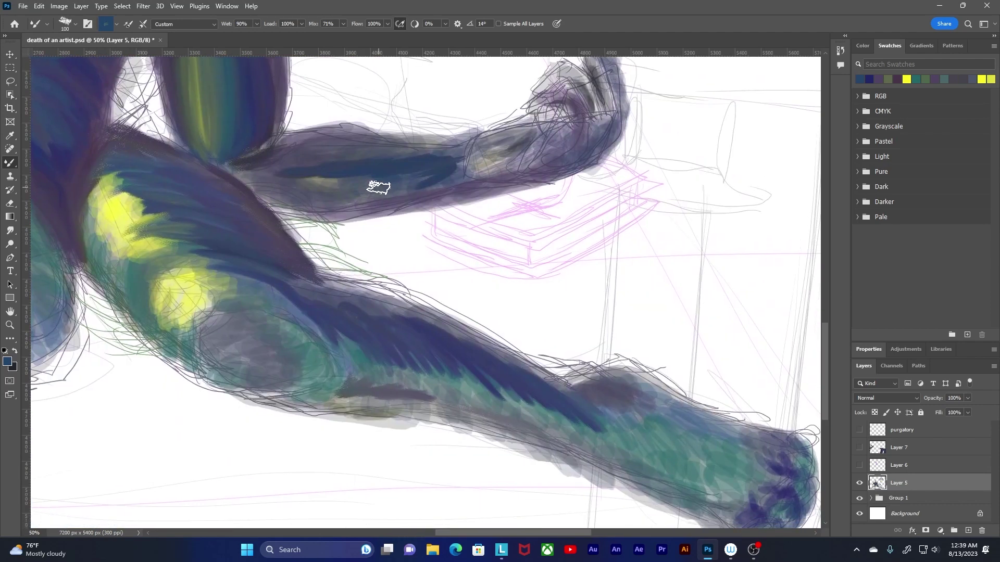
mouse_move(633, 426)
mouse_down()
mouse_move(681, 462)
mouse_move(742, 485)
mouse_up()
mouse_move(631, 420)
mouse_down()
mouse_move(595, 445)
mouse_move(573, 425)
mouse_up()
mouse_move(575, 448)
mouse_down()
mouse_move(521, 416)
mouse_move(456, 337)
mouse_up()
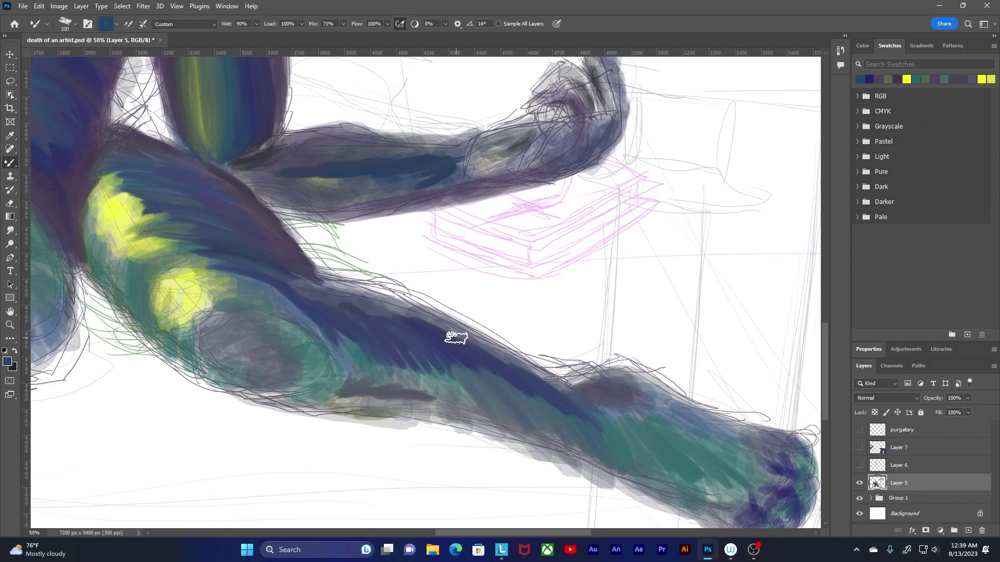
mouse_move(477, 399)
mouse_down()
mouse_move(383, 380)
mouse_move(258, 305)
mouse_move(315, 381)
mouse_move(303, 349)
mouse_move(230, 385)
mouse_move(279, 313)
mouse_move(174, 261)
mouse_move(182, 347)
mouse_move(167, 345)
mouse_move(83, 274)
mouse_move(115, 294)
mouse_move(201, 279)
mouse_move(150, 239)
mouse_move(85, 217)
mouse_move(166, 237)
mouse_up()
Step: Broaden and blend the outstretched thigh's yellow highlights using sampled yellow, olive and blue, and blend blue over the kneecap
alt+click(180, 292)
alt+click(206, 275)
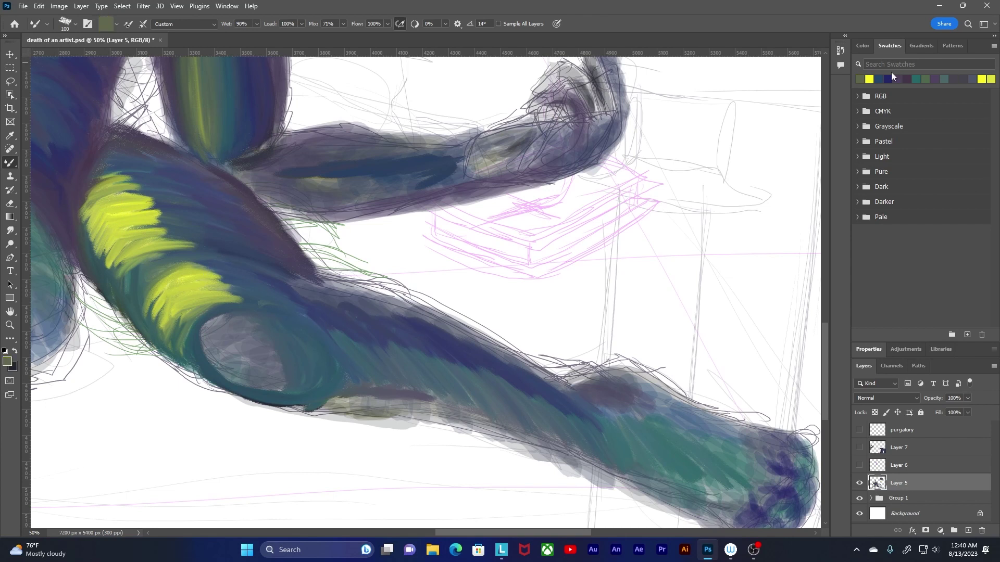
mouse_move(207, 275)
mouse_down()
mouse_move(229, 279)
mouse_move(152, 315)
mouse_move(167, 222)
mouse_move(143, 192)
mouse_move(78, 220)
mouse_move(128, 286)
mouse_up()
alt+click(205, 247)
mouse_move(206, 247)
mouse_down()
mouse_move(178, 246)
mouse_move(163, 205)
mouse_move(104, 174)
mouse_up()
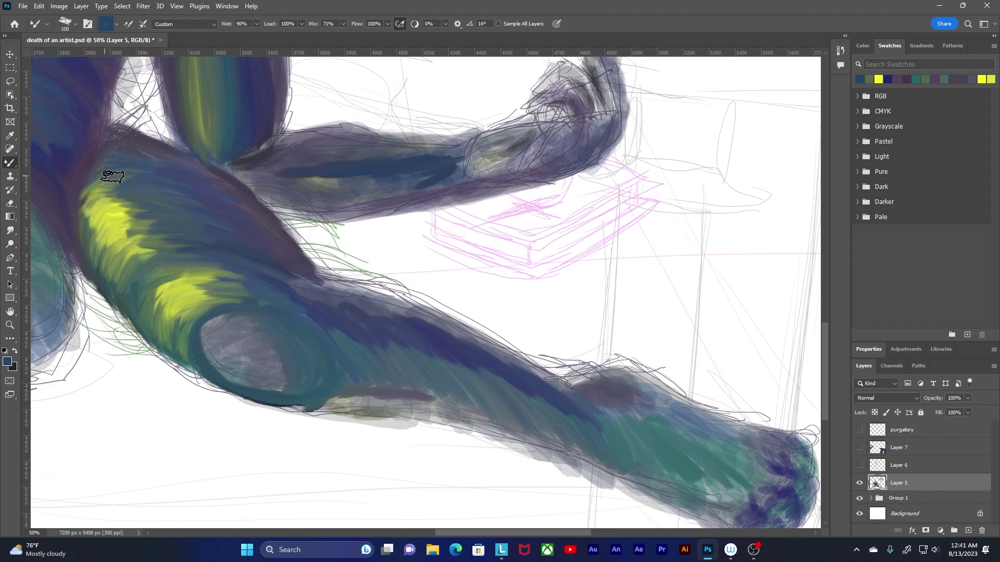
mouse_move(281, 364)
mouse_down()
mouse_move(246, 330)
mouse_move(229, 351)
mouse_move(296, 379)
mouse_up()
mouse_move(370, 383)
mouse_down()
mouse_move(429, 380)
mouse_move(484, 424)
mouse_up()
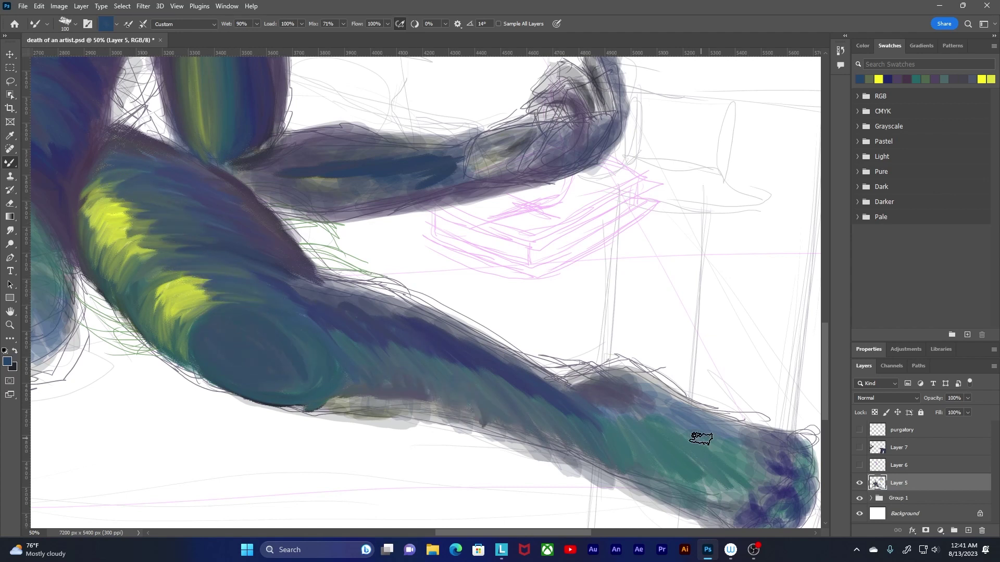
Step: Pick the olive recent swatch color, switch to the Brush tool at size 50, and paint along the underside of the outstretched lower leg
click(868, 79)
mouse_move(361, 399)
mouse_down()
mouse_move(331, 405)
mouse_move(505, 429)
mouse_move(629, 480)
mouse_up()
right_click(10, 162)
click(40, 164)
key(])
mouse_move(325, 413)
mouse_down()
mouse_move(362, 393)
mouse_move(511, 440)
mouse_up()
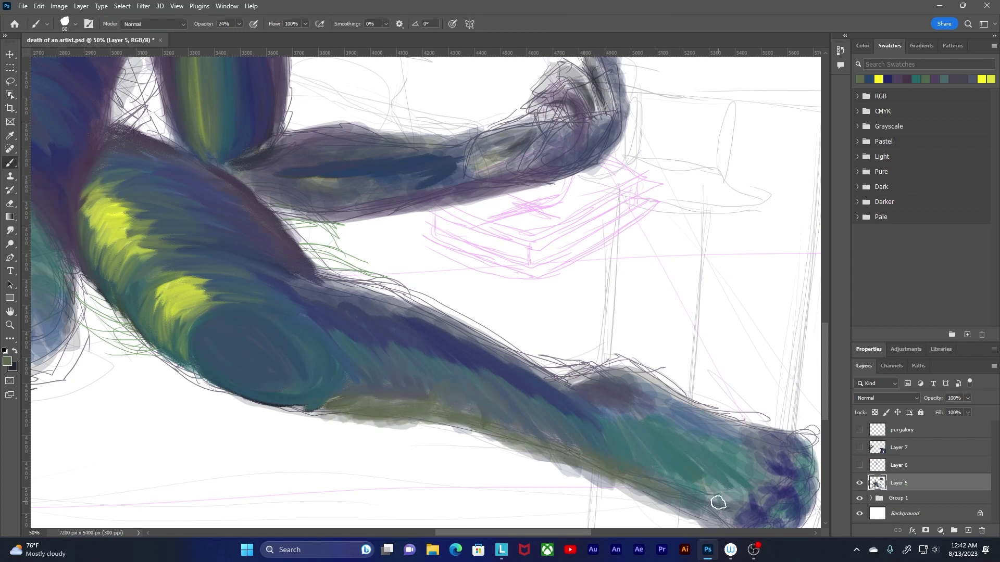
Step: Switch back to the Mixer Brush and blend the lower leg's olive underside, the knee and the shin, using olive and blue
key(shift+b)
drag(330, 408, 458, 416)
mouse_move(461, 378)
mouse_down()
mouse_move(569, 458)
mouse_move(649, 482)
mouse_move(760, 464)
mouse_move(604, 475)
mouse_move(708, 511)
mouse_move(446, 422)
mouse_move(256, 333)
mouse_up()
click(869, 79)
drag(432, 331, 513, 353)
drag(464, 314, 555, 341)
drag(444, 300, 612, 372)
Step: Blend purple and dark purple along the outstretched shin's upper edge, into the foot and just below the knee
click(897, 79)
drag(394, 299, 505, 321)
mouse_move(562, 420)
mouse_down()
mouse_move(554, 423)
mouse_move(578, 441)
mouse_move(574, 397)
mouse_move(568, 452)
mouse_move(521, 437)
mouse_move(569, 443)
mouse_up()
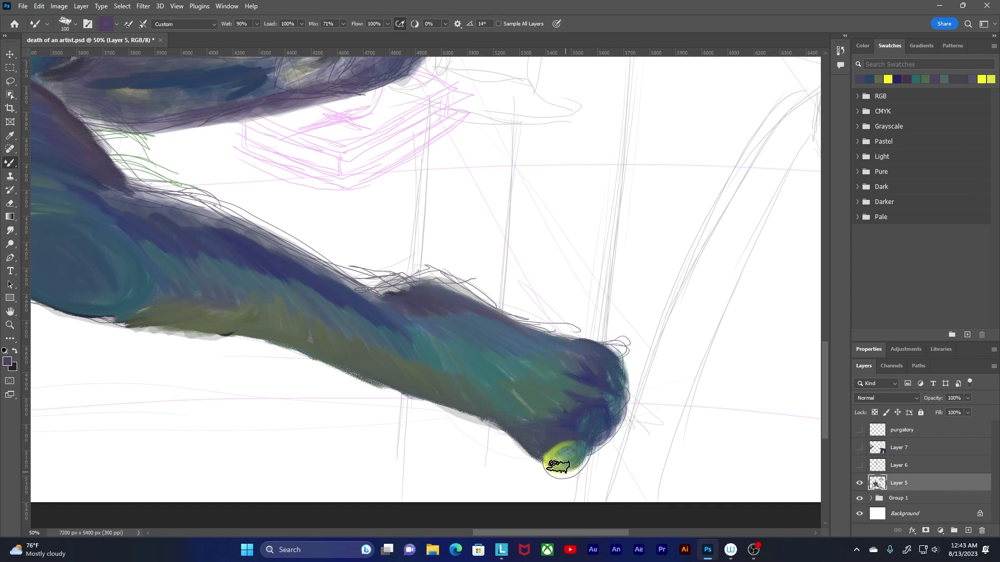
drag(227, 365, 451, 493)
alt+click(338, 304)
drag(352, 332, 415, 362)
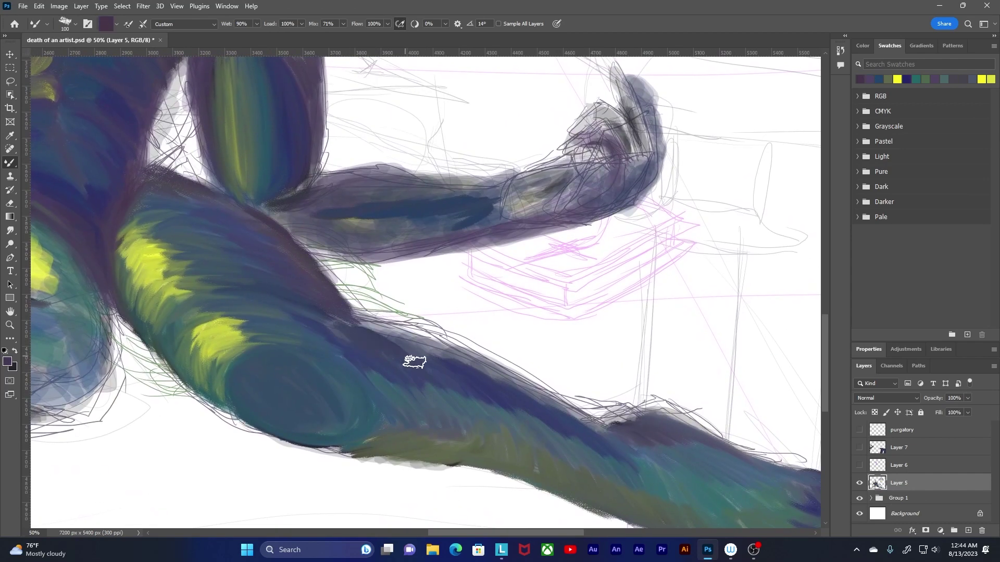
scroll(236, 363, left, 7)
scroll(237, 363, up, 3)
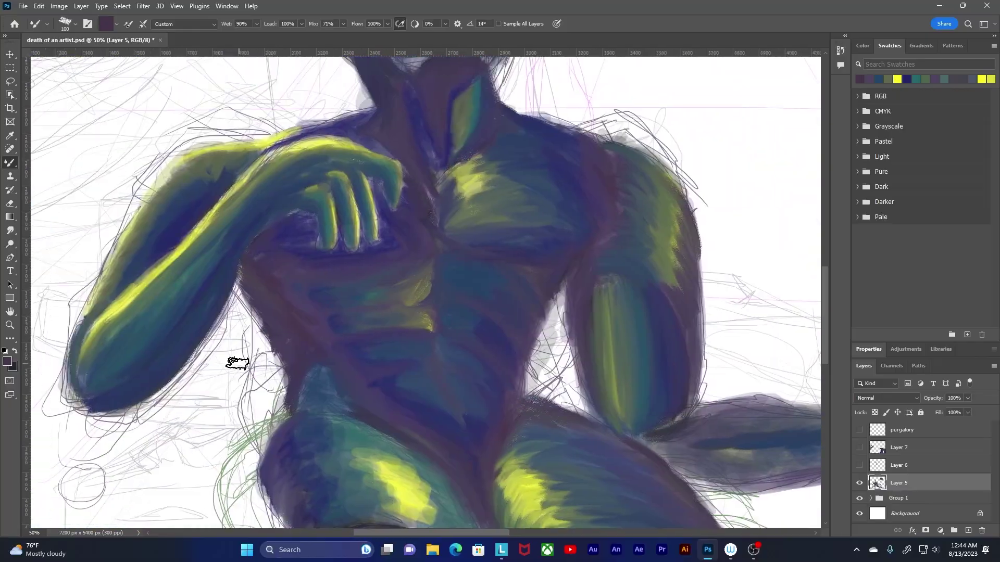
scroll(237, 363, up, 3)
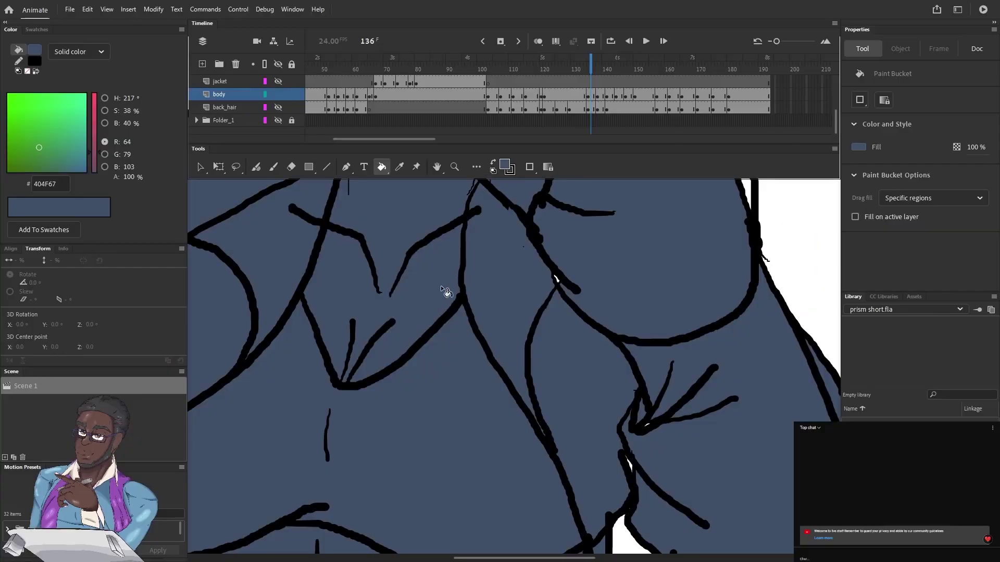
Step: In Animate, cover the white gaps in frame 136's body outline with the black Fluid Brush and restore 404F67 as the fill color
click(493, 164)
key(b)
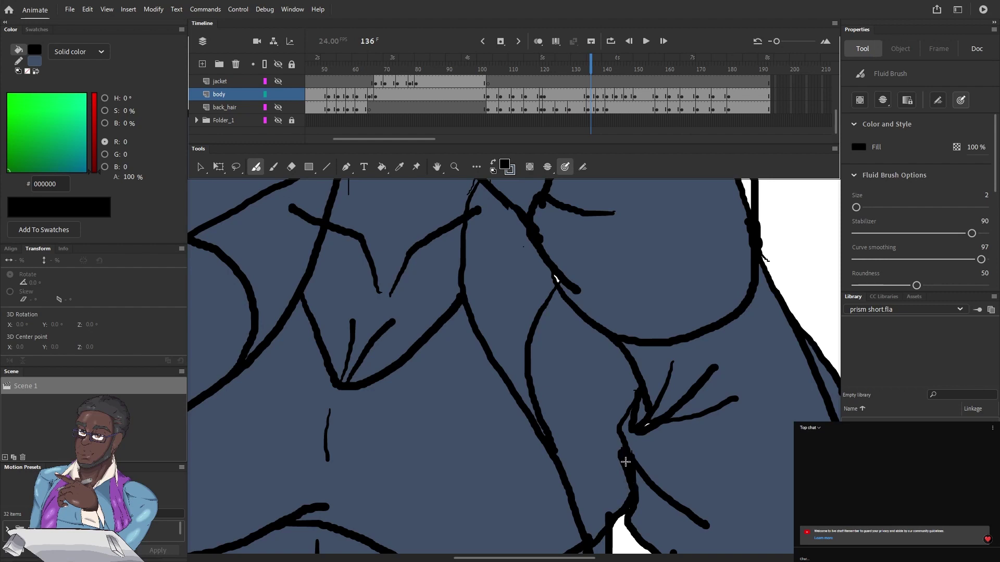
scroll(576, 448, up, 5)
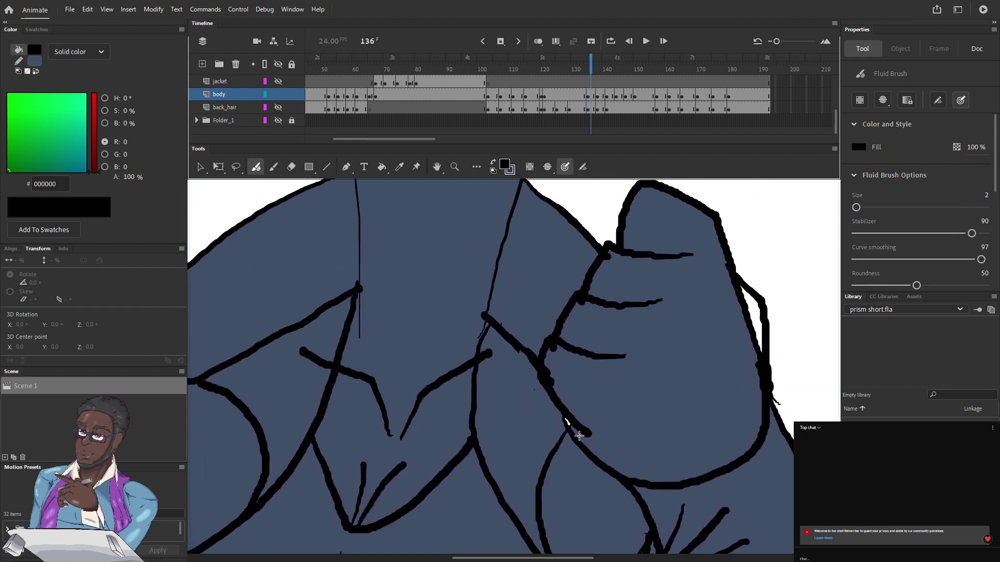
click(493, 162)
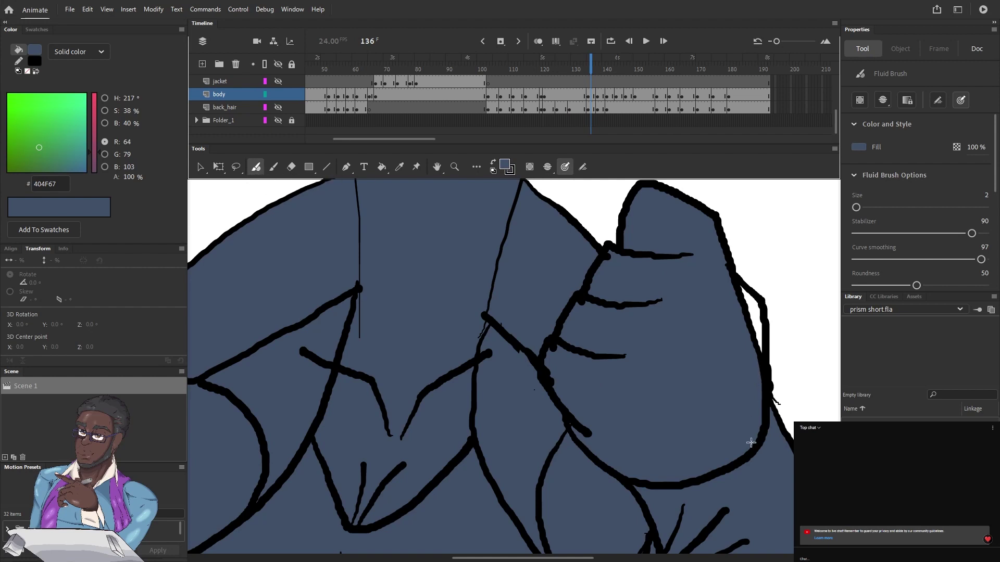
Step: Fill the white gap beside the raised fist's forearm with 404F67 on frame 136 using the Paint Bucket
key(k)
click(756, 316)
drag(364, 307, 573, 350)
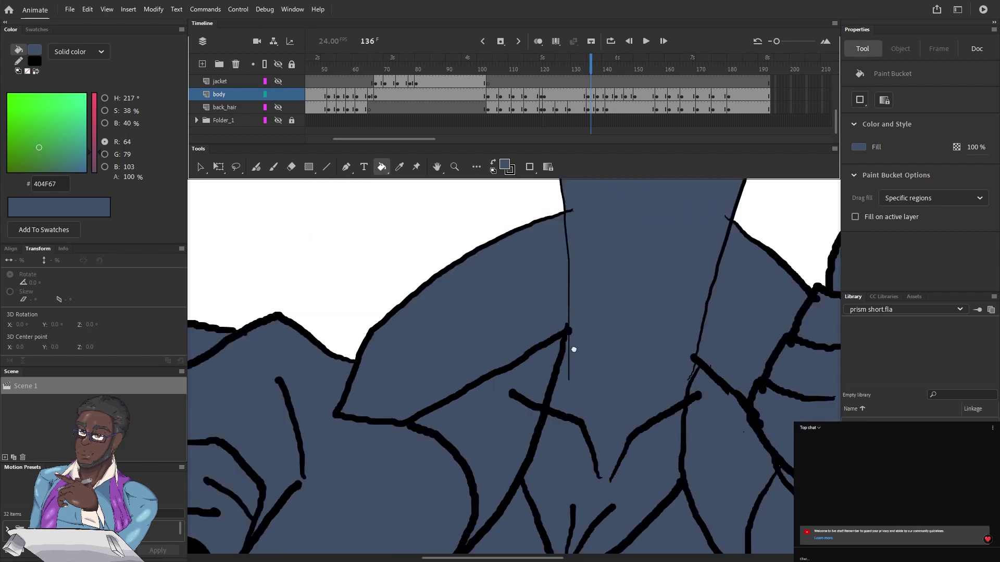
Step: Thicken both side lines of the neck with the black Fluid Brush and restore 404F67 as the fill color
scroll(574, 349, left, 2)
scroll(622, 382, up, 3)
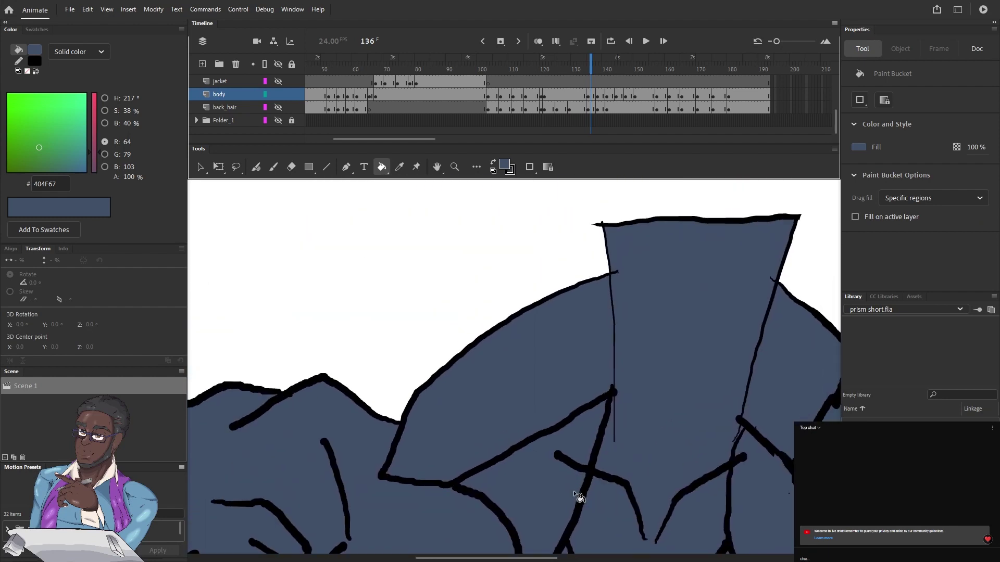
click(256, 167)
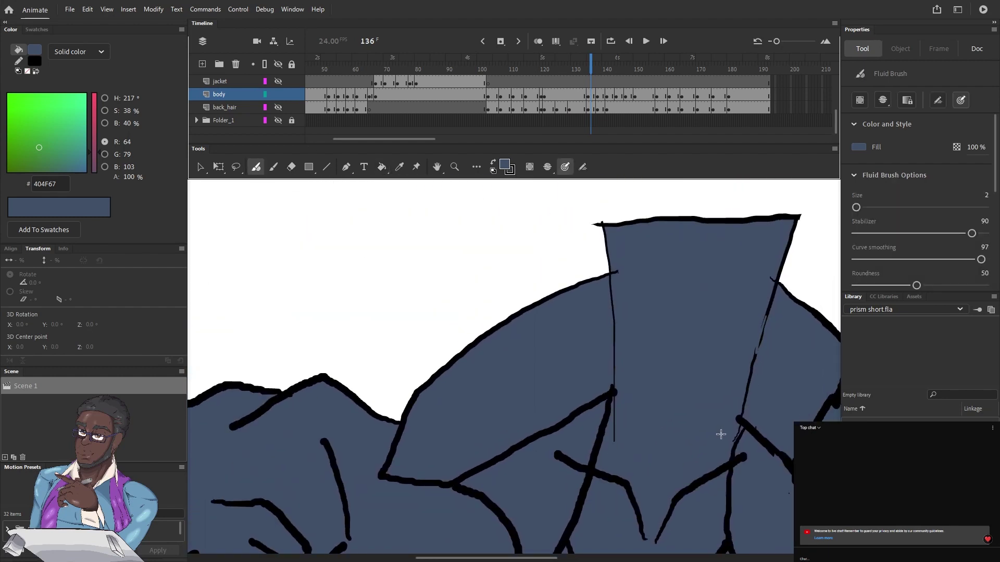
key(x)
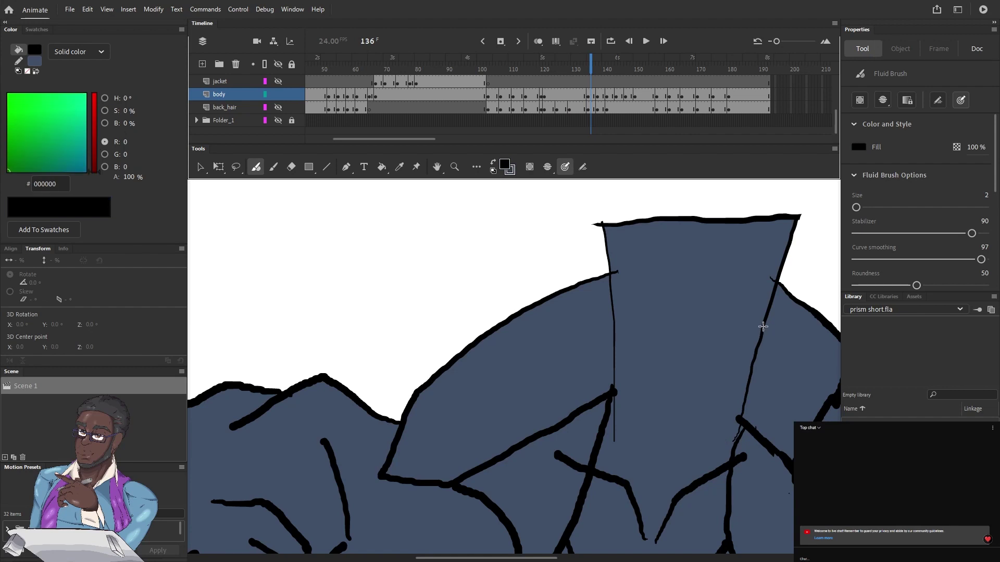
drag(763, 327, 736, 443)
drag(603, 225, 617, 350)
key(ctrl+z)
drag(603, 225, 615, 449)
click(492, 165)
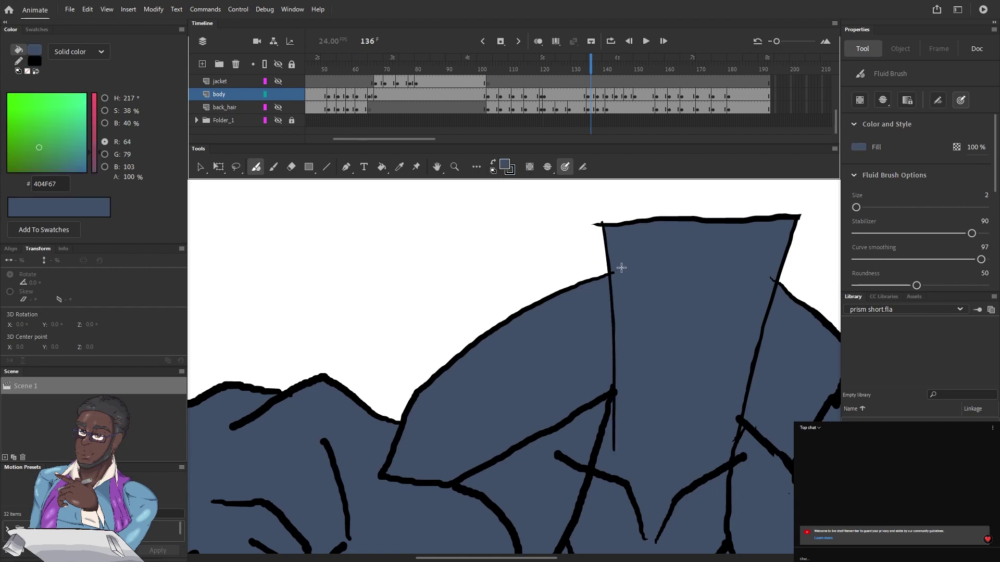
Step: Thicken the outline under the outstretched arm's armpit in black and erase the rough lower edge of the sleeve
drag(392, 370, 591, 217)
drag(364, 391, 599, 286)
click(493, 165)
mouse_move(663, 351)
mouse_down()
mouse_move(598, 327)
mouse_move(652, 353)
mouse_move(702, 412)
mouse_up()
click(291, 166)
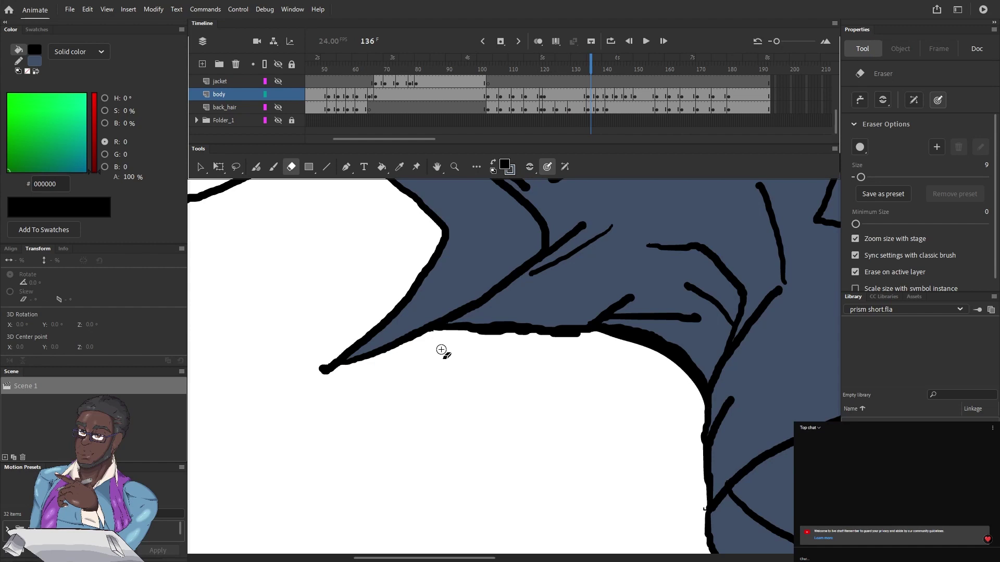
drag(429, 337, 530, 340)
Step: Show the sword layer and extend the outstretched arm's end outline in black until it meets the sword
drag(429, 336, 592, 417)
scroll(835, 120, up, 3)
scroll(836, 123, up, 3)
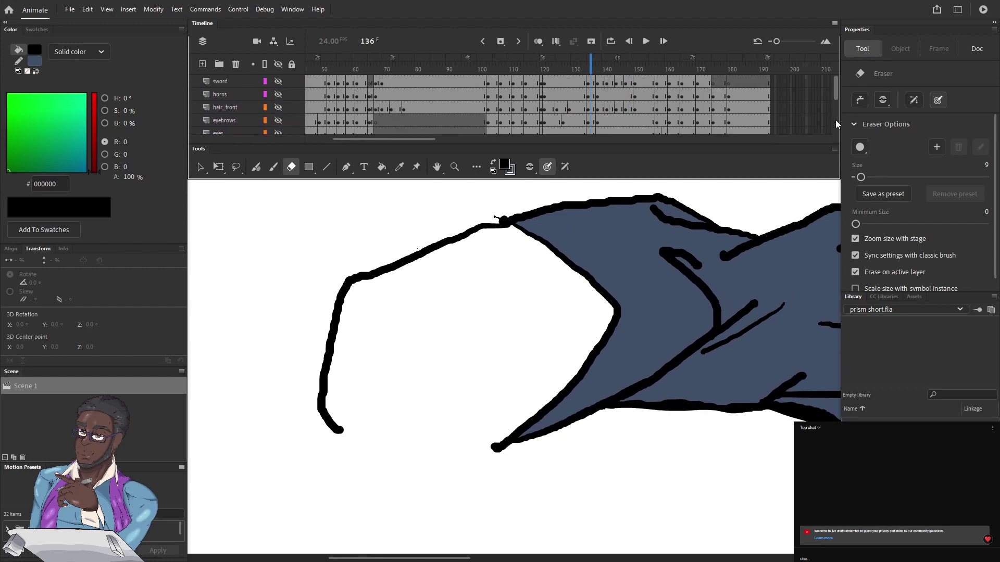
click(278, 81)
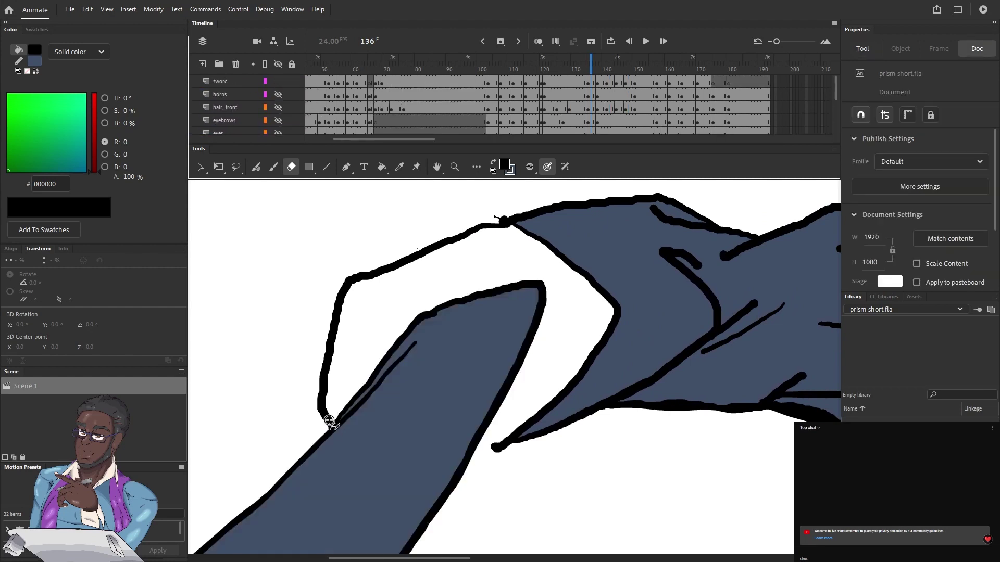
click(258, 168)
mouse_move(322, 399)
mouse_down()
mouse_move(408, 449)
mouse_move(495, 450)
mouse_up()
key(ctrl+z)
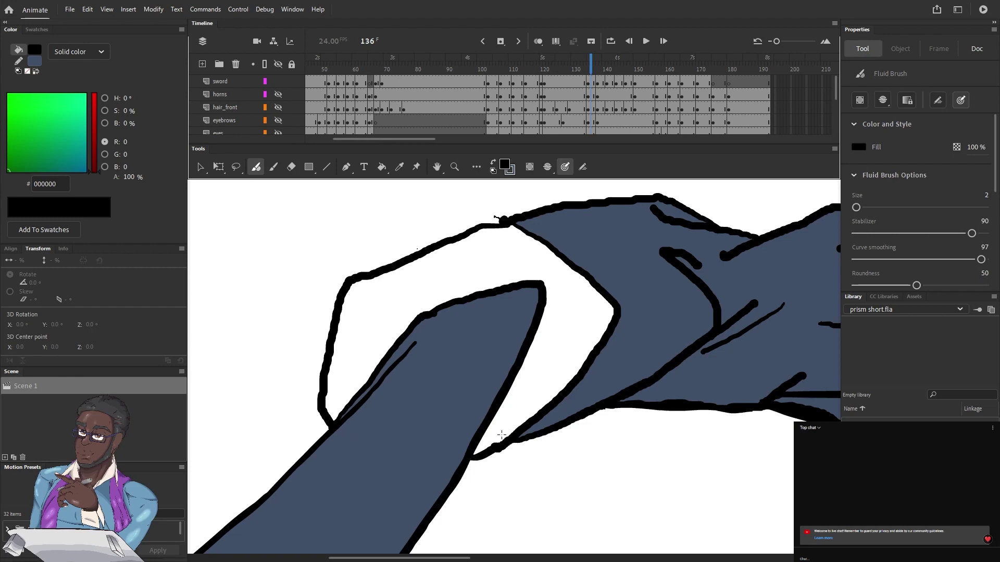
Step: Fill the closed end of the outstretched arm around the sword with 404F67
click(492, 164)
click(382, 167)
click(420, 297)
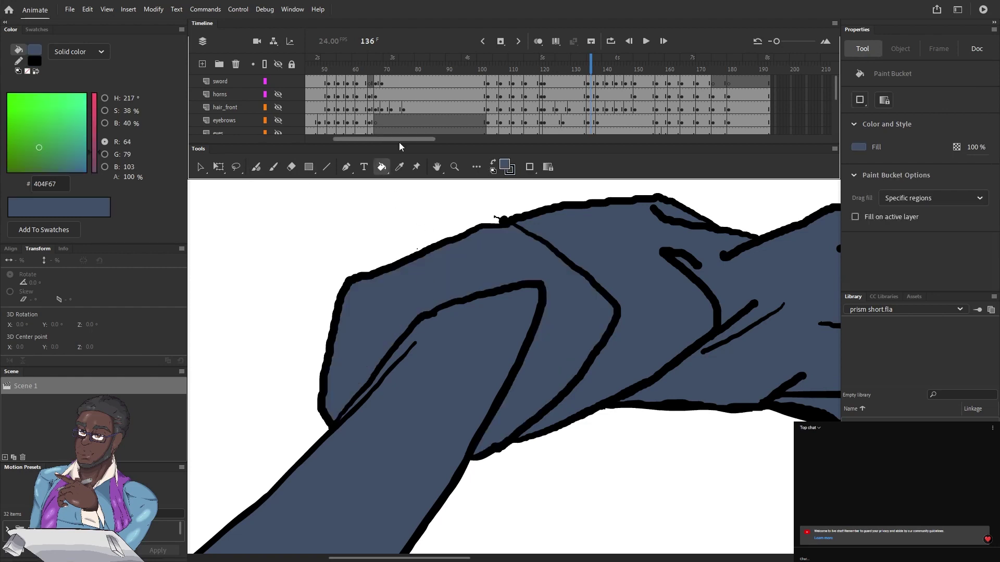
Step: Smooth the outline joint on top of the outstretched arm with the black Fluid Brush and erase the stray mark there
click(257, 166)
drag(471, 230, 503, 221)
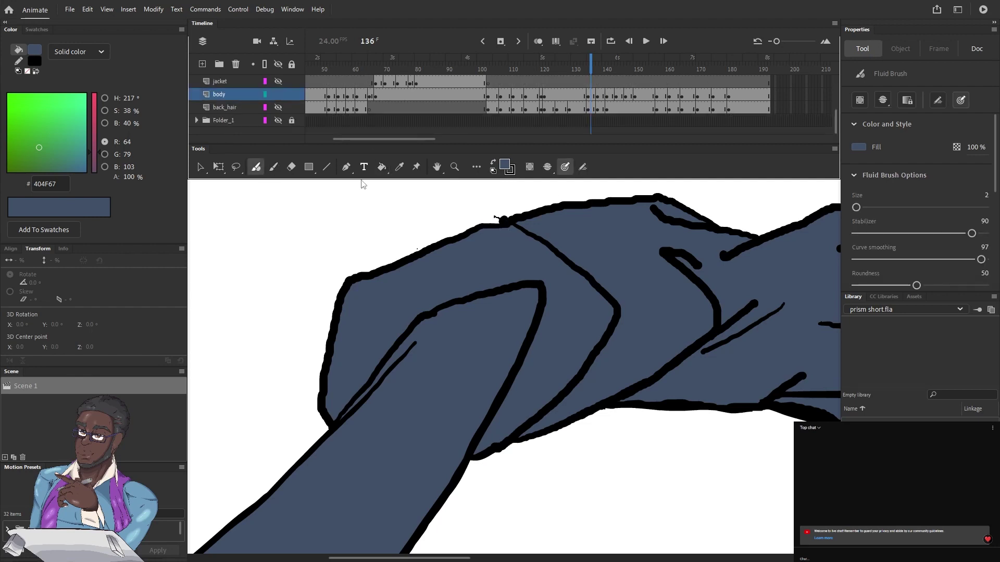
click(491, 161)
drag(473, 229, 505, 220)
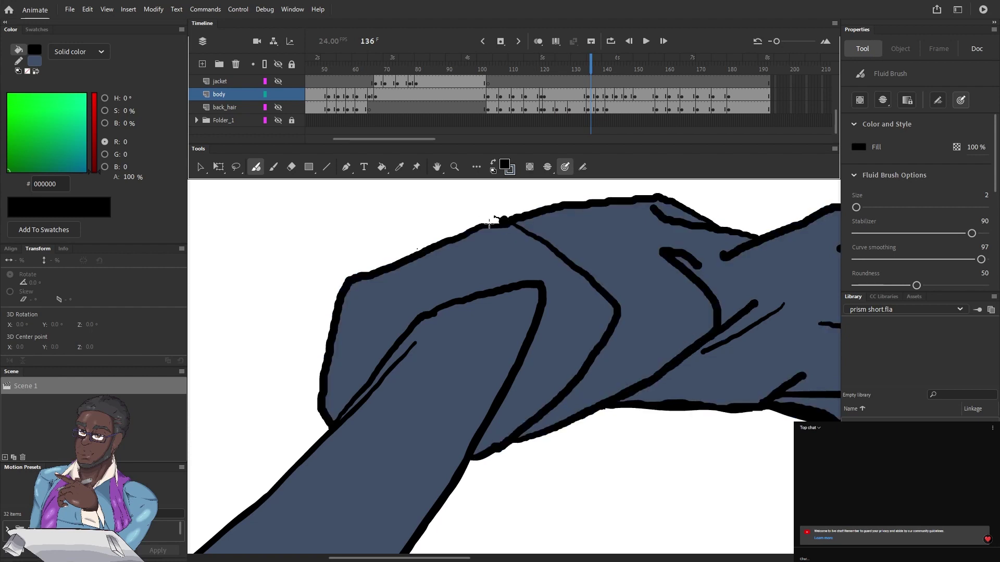
drag(477, 227, 497, 221)
click(291, 166)
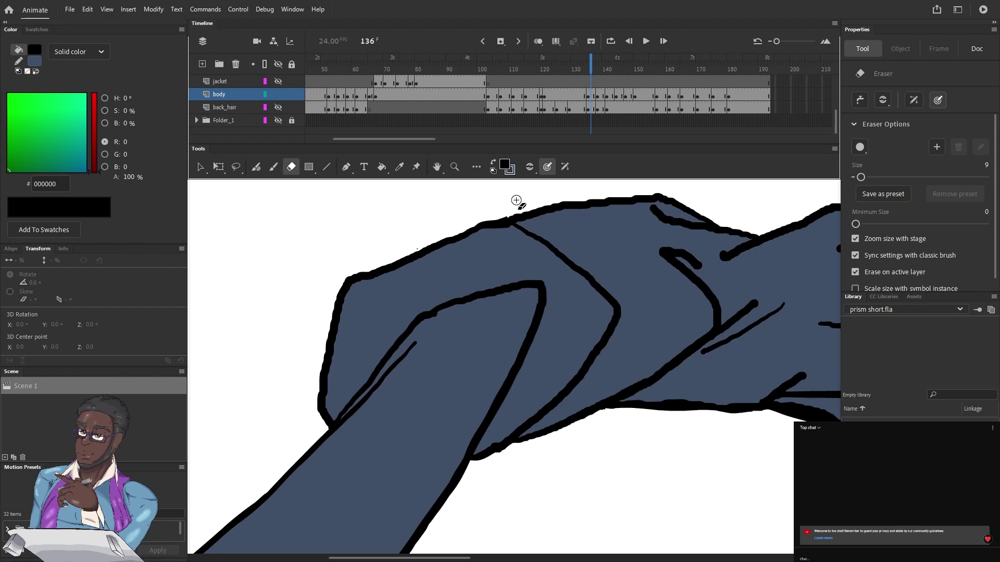
Step: Paint over the overhanging tip of the collar line beside the neck with the Fluid Brush in 404F67
key(ctrl+minus)
key(ctrl+minus)
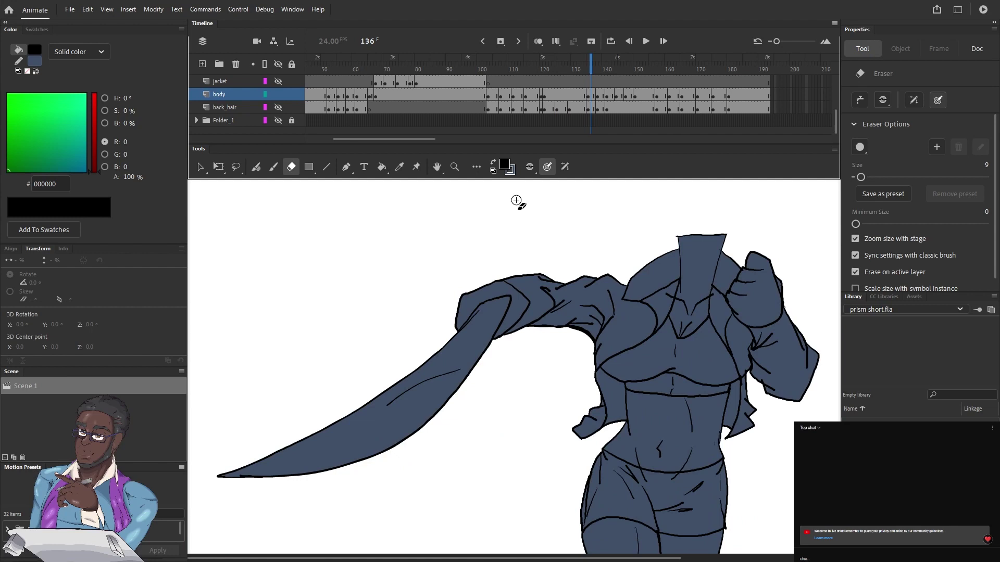
drag(618, 296, 518, 302)
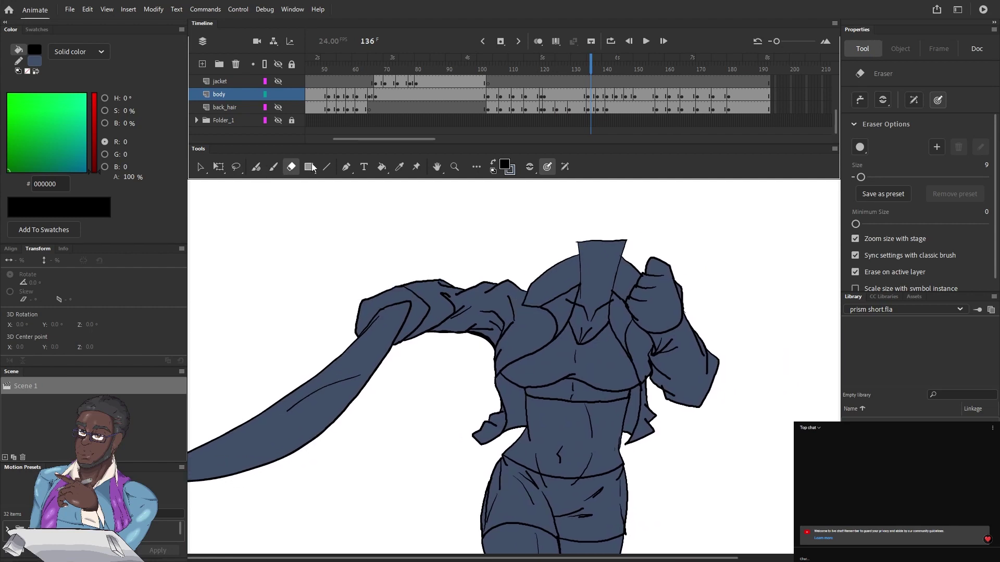
key(x)
click(260, 168)
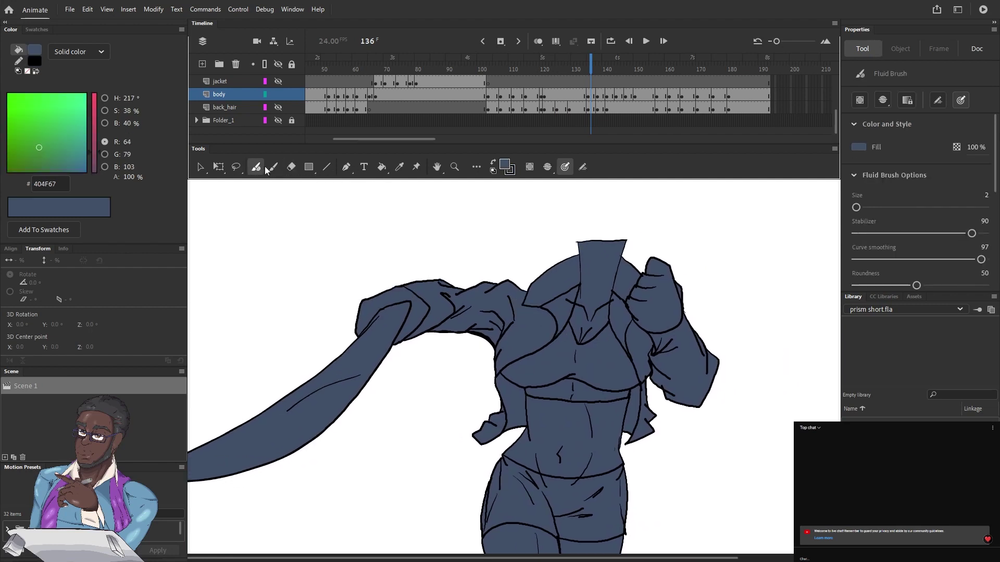
key(ctrl+equal)
key(ctrl+equal)
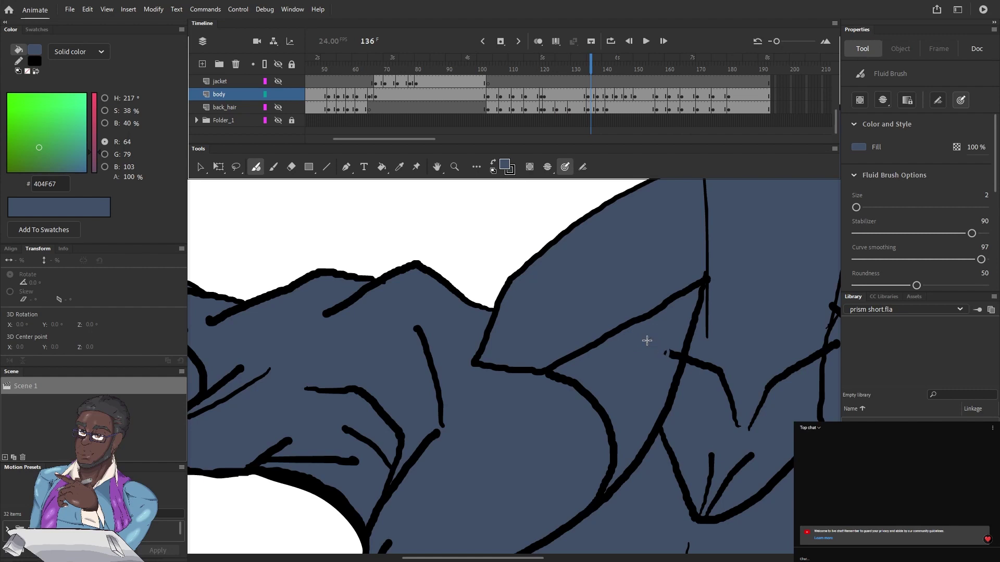
key(ctrl+minus)
key(ctrl+minus)
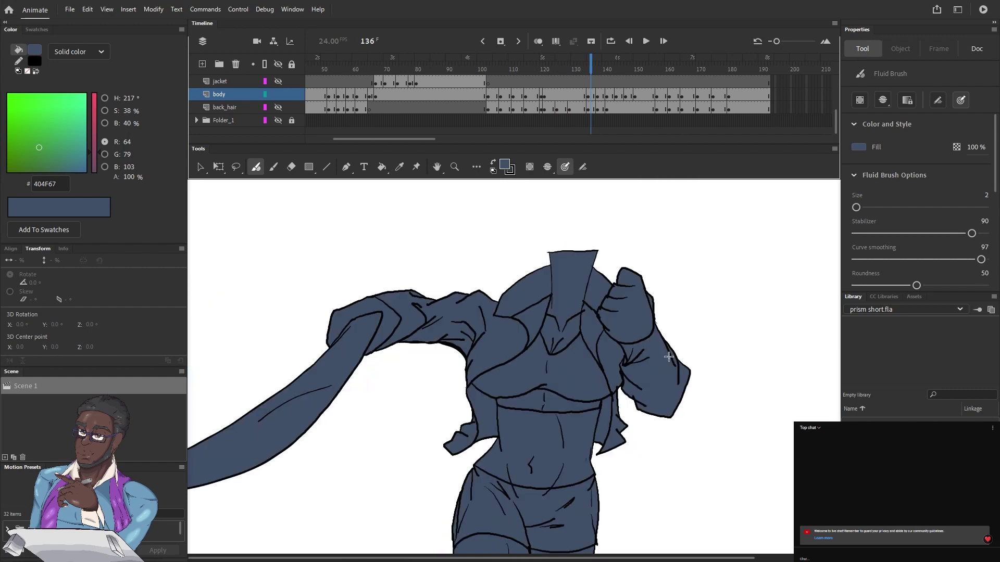
Step: Hide the sword layer again and go to frame 138
mouse_move(381, 481)
mouse_down()
mouse_move(361, 409)
mouse_move(304, 420)
mouse_move(366, 398)
mouse_up()
drag(595, 63, 590, 102)
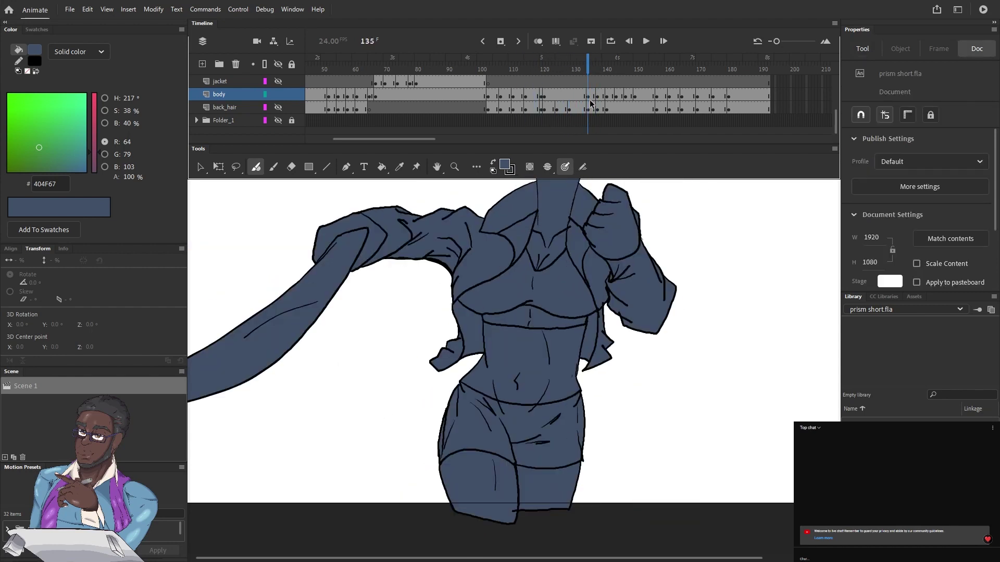
drag(836, 116, 845, 42)
click(278, 83)
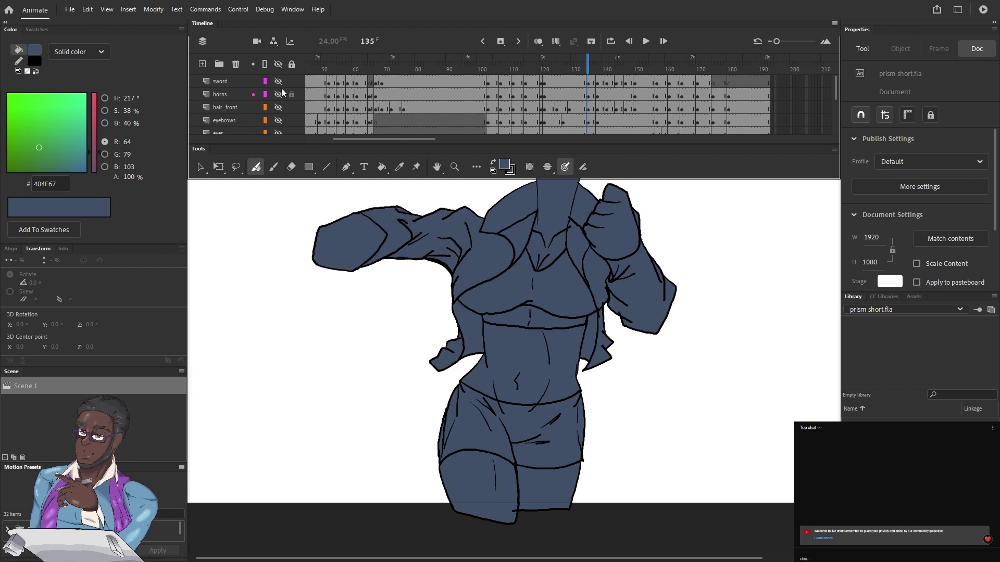
key(period)
key(period)
key(period)
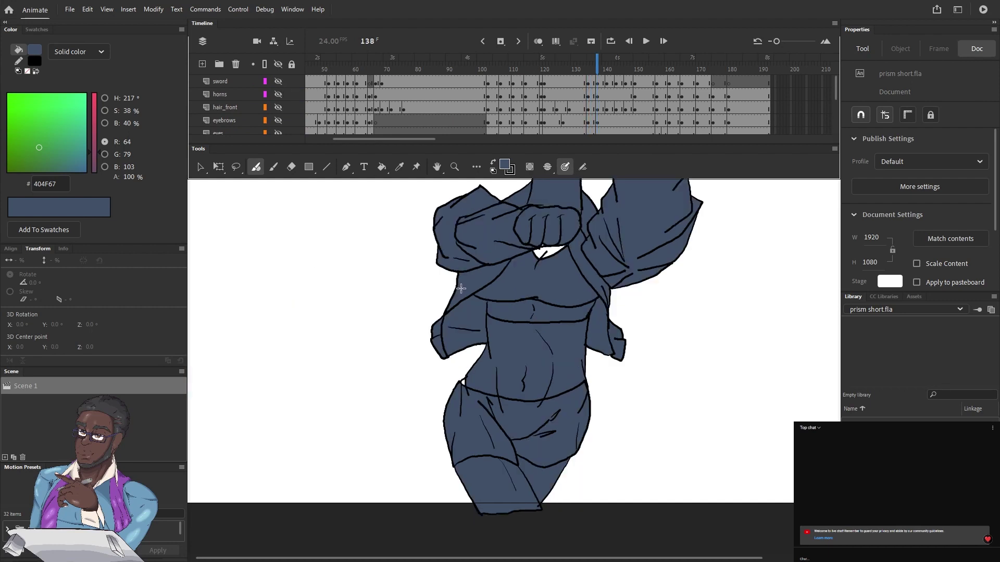
Step: Fill the neckline gap beneath the fist with 404F67 and cover the leftover sliver with the black Fluid Brush
key(ctrl+equal)
click(382, 168)
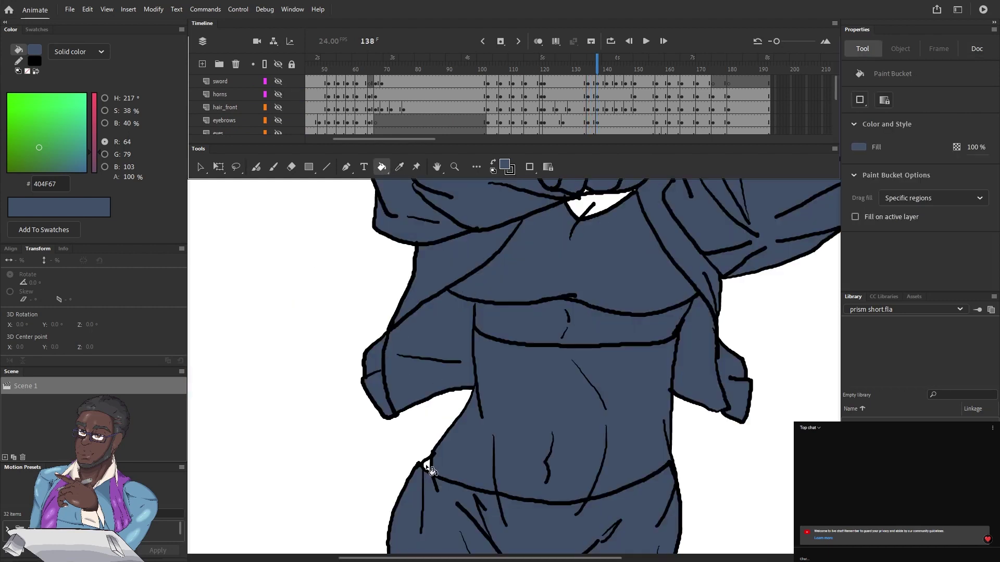
scroll(416, 534, up, 3)
scroll(417, 533, up, 2)
click(563, 414)
scroll(505, 431, right, 2)
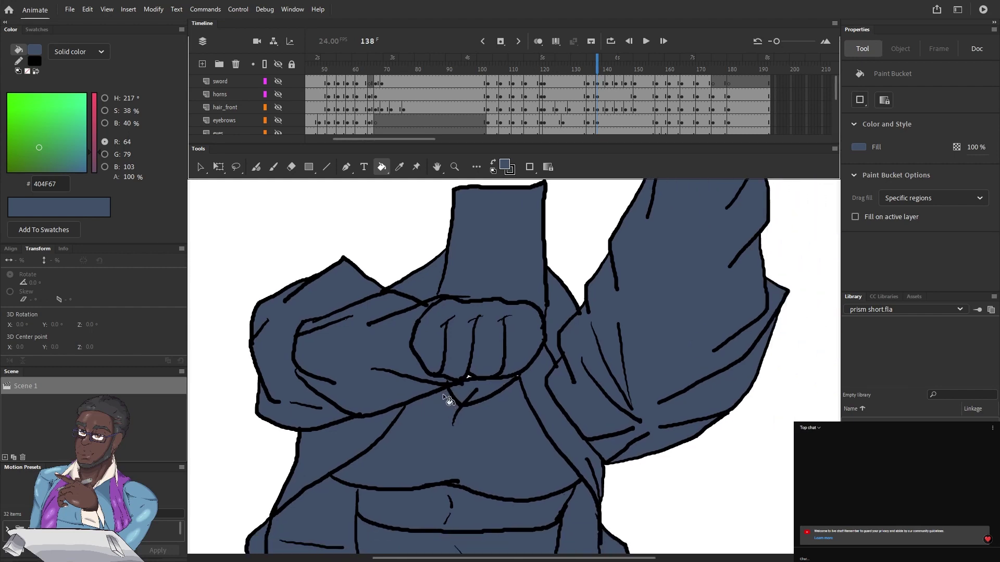
key(b)
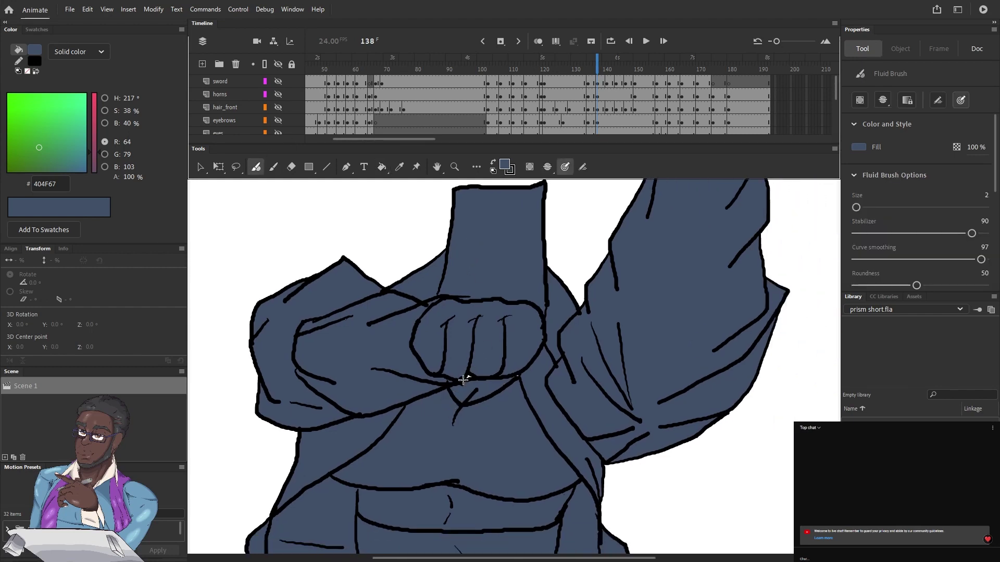
key(x)
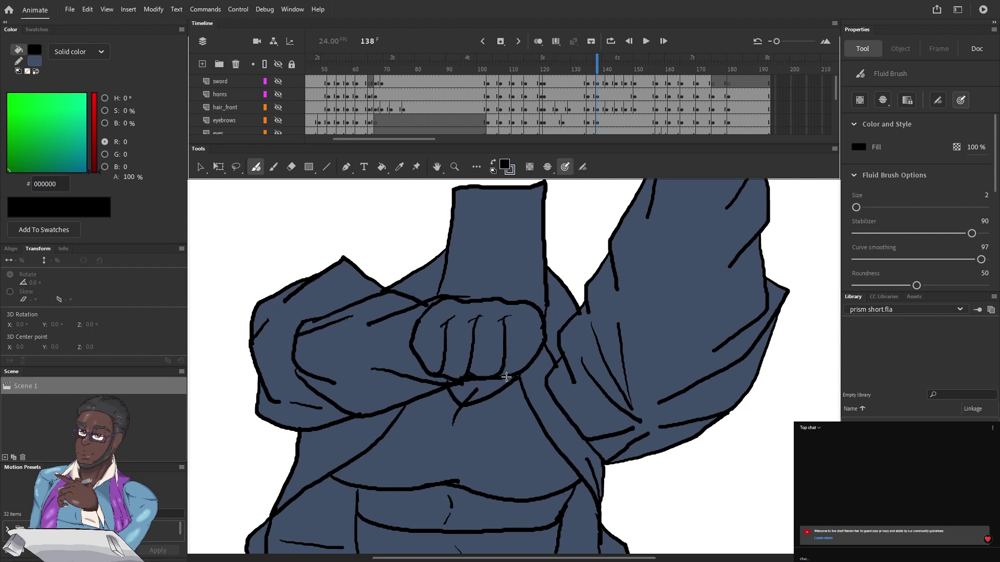
Step: Erase the stray strokes inside the raised sleeve's cuff and fill the cuff's white gaps with 404F67
scroll(441, 445, up, 5)
scroll(441, 445, right, 1)
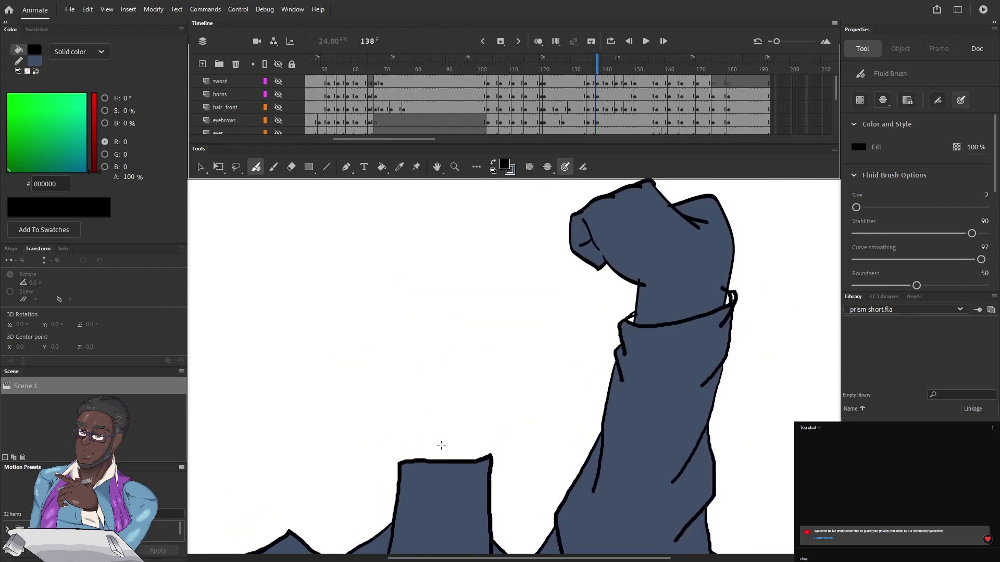
scroll(441, 446, up, 2)
scroll(441, 446, right, 2)
key(x)
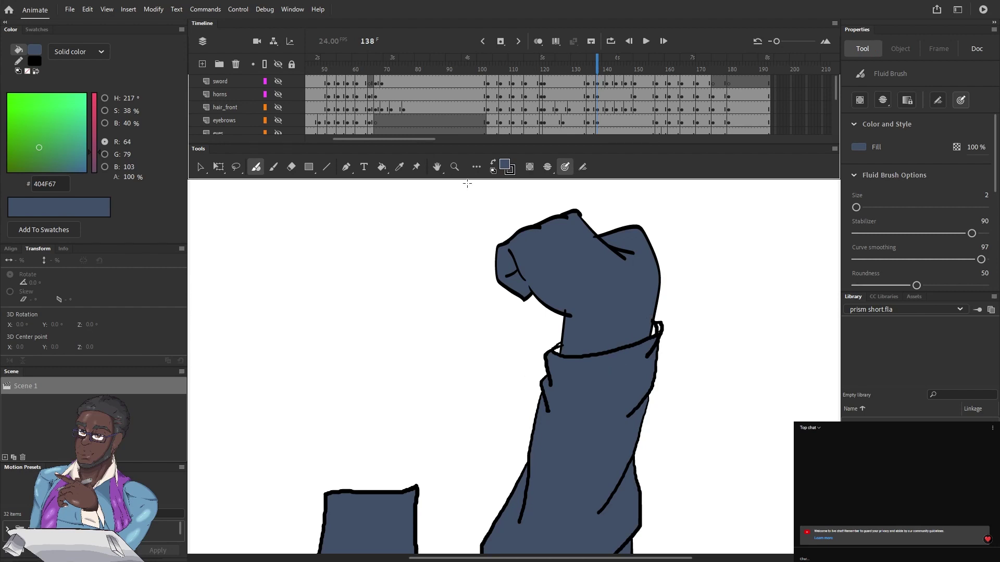
key(ctrl+=)
click(291, 167)
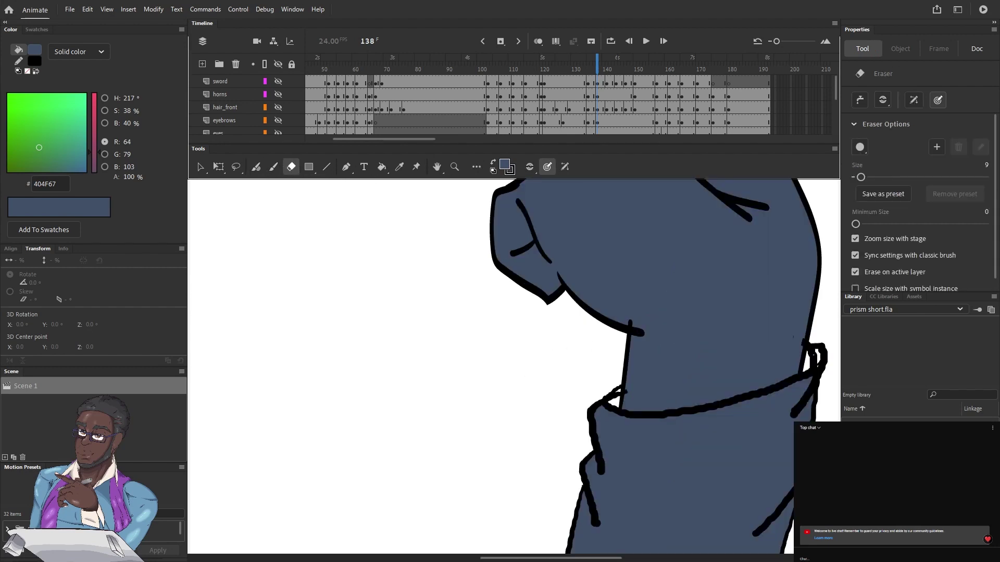
drag(813, 355, 813, 356)
key(k)
click(812, 358)
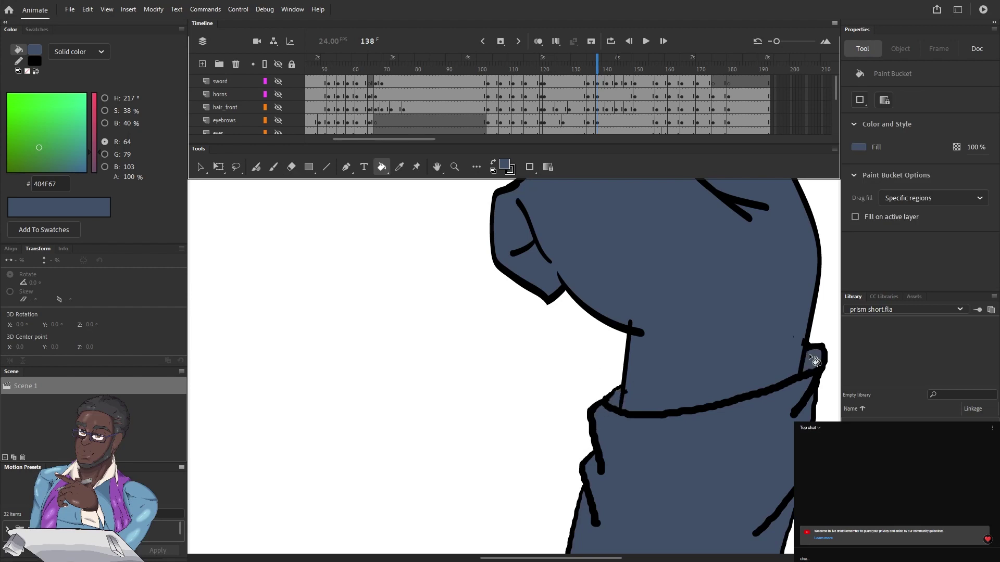
Step: Go to frame 142 and erase the stray line under the jacket flap's lower edge beside the waist
key(ctrl+minus)
key(ctrl+minus)
drag(402, 413, 447, 222)
click(608, 62)
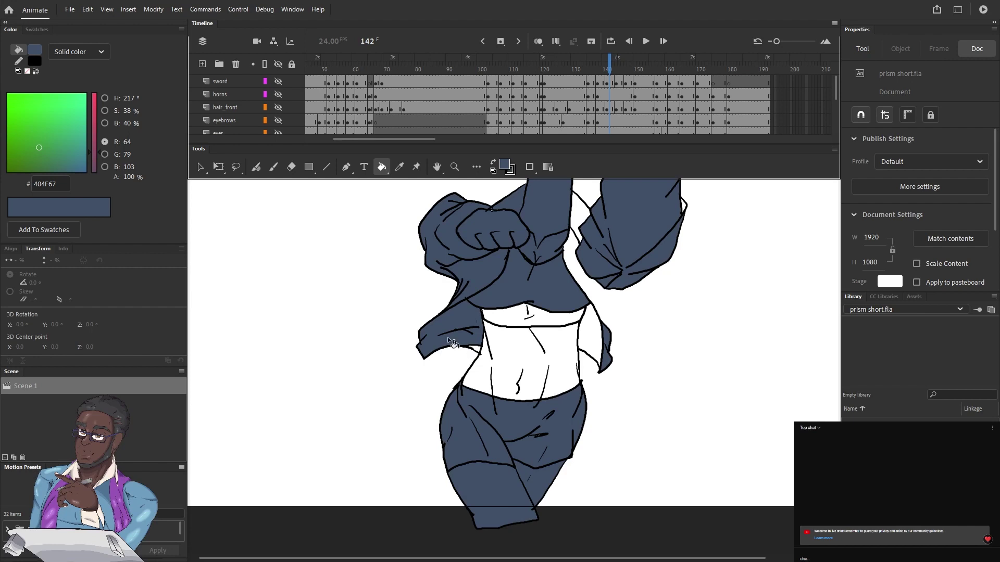
scroll(442, 333, up, 4)
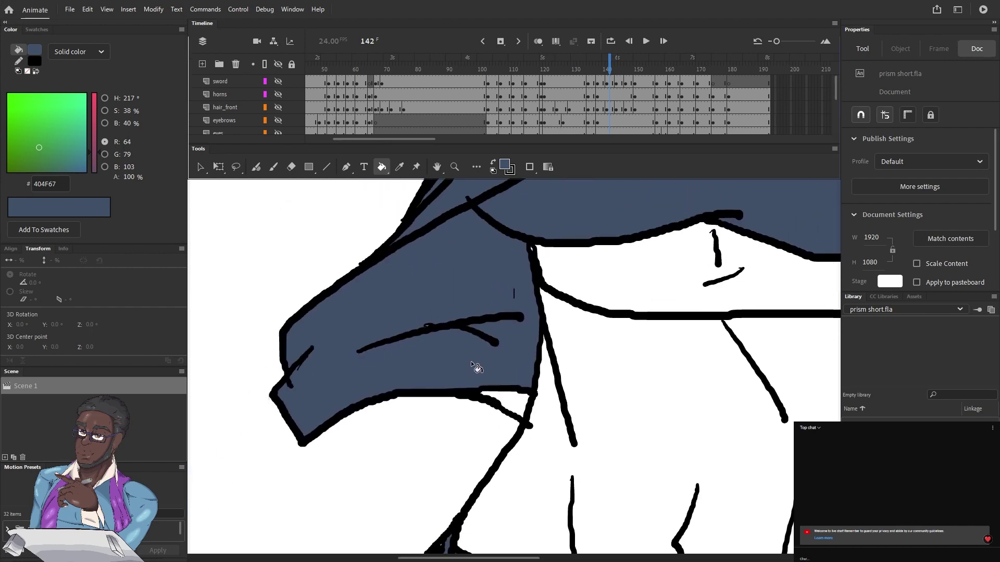
key(e)
mouse_move(536, 427)
mouse_down()
mouse_move(475, 403)
mouse_move(486, 402)
mouse_up()
drag(498, 402, 421, 401)
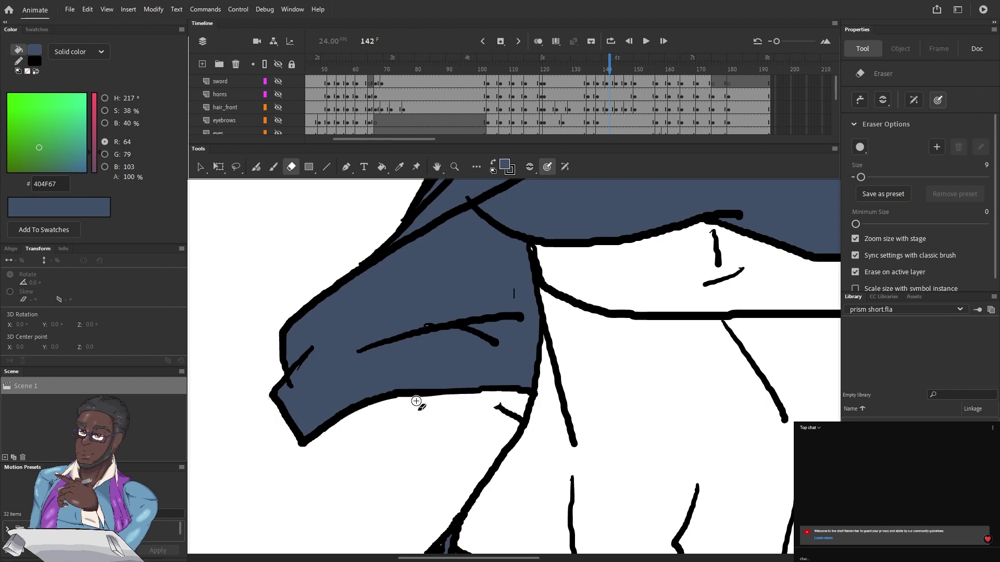
drag(496, 407, 521, 420)
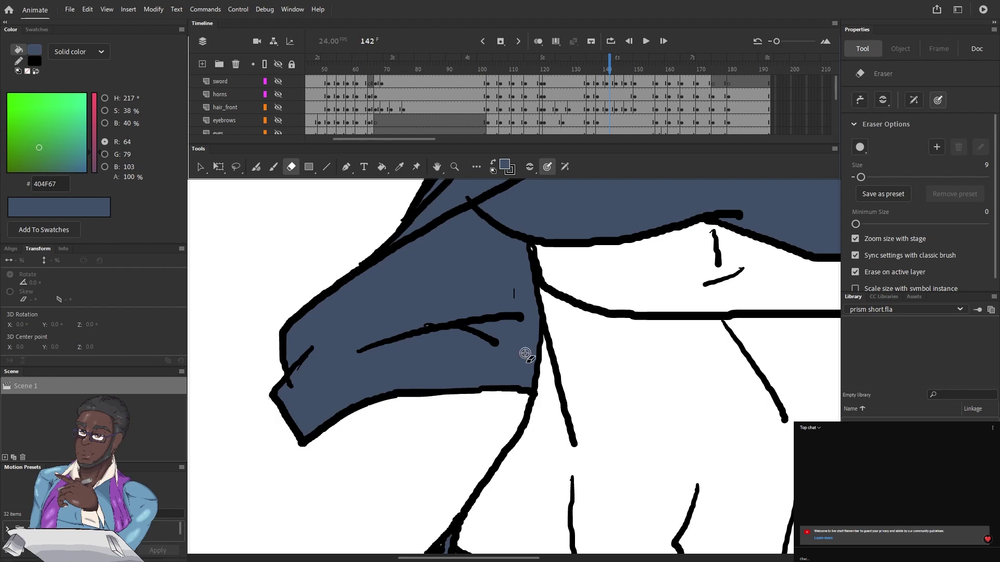
Step: Fill the white chest band, midriff and jacket flap beside the waist with 404F67
drag(507, 271, 503, 372)
scroll(503, 373, up, 1)
key(b)
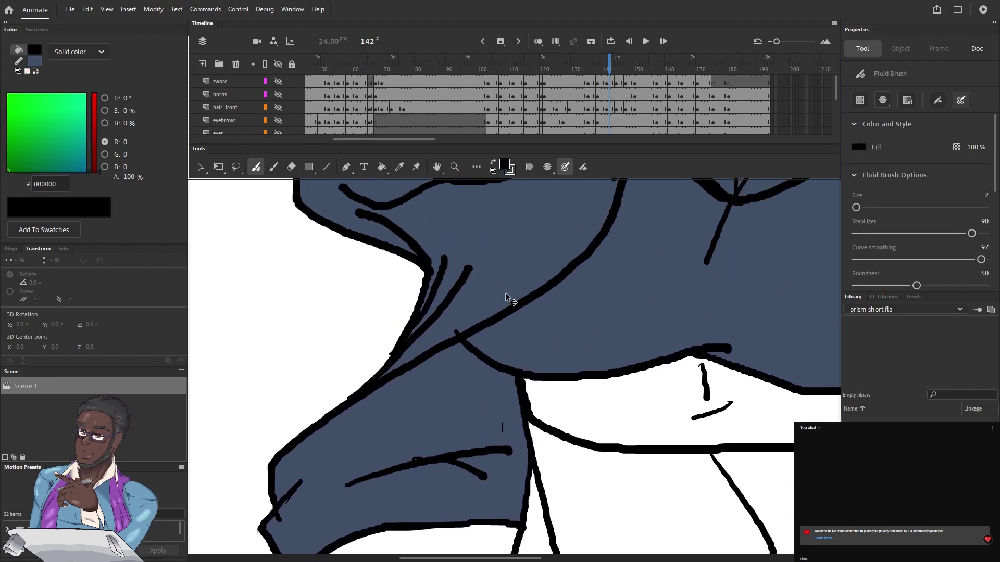
scroll(505, 293, down, 2)
drag(511, 322, 411, 458)
click(493, 163)
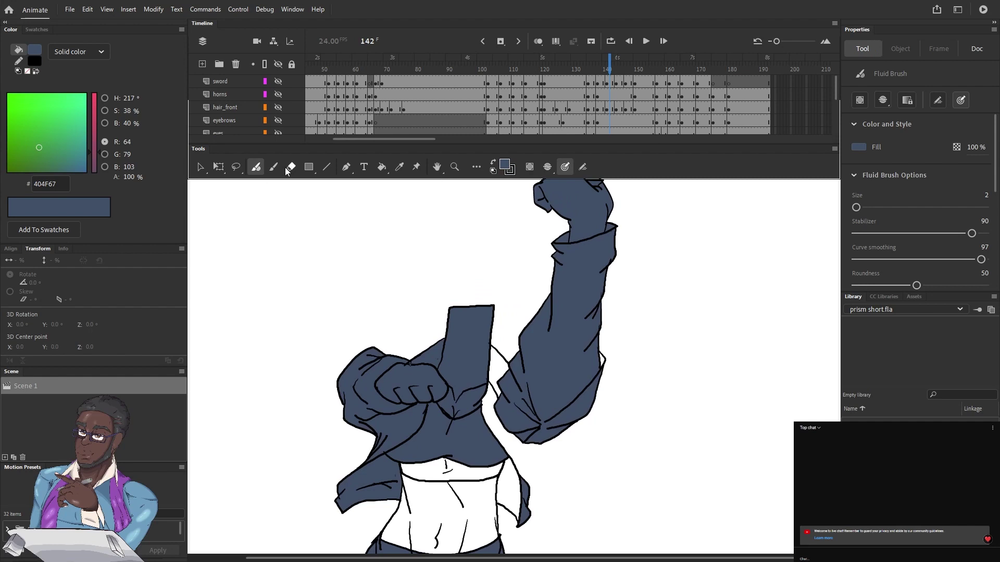
click(384, 168)
drag(464, 355, 419, 213)
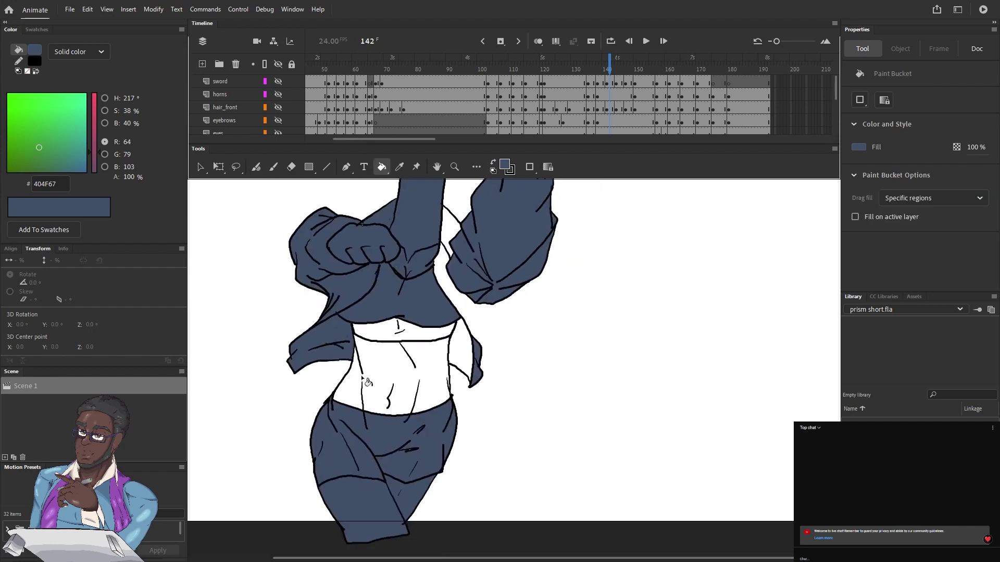
drag(364, 379, 380, 367)
click(395, 351)
click(430, 319)
click(477, 346)
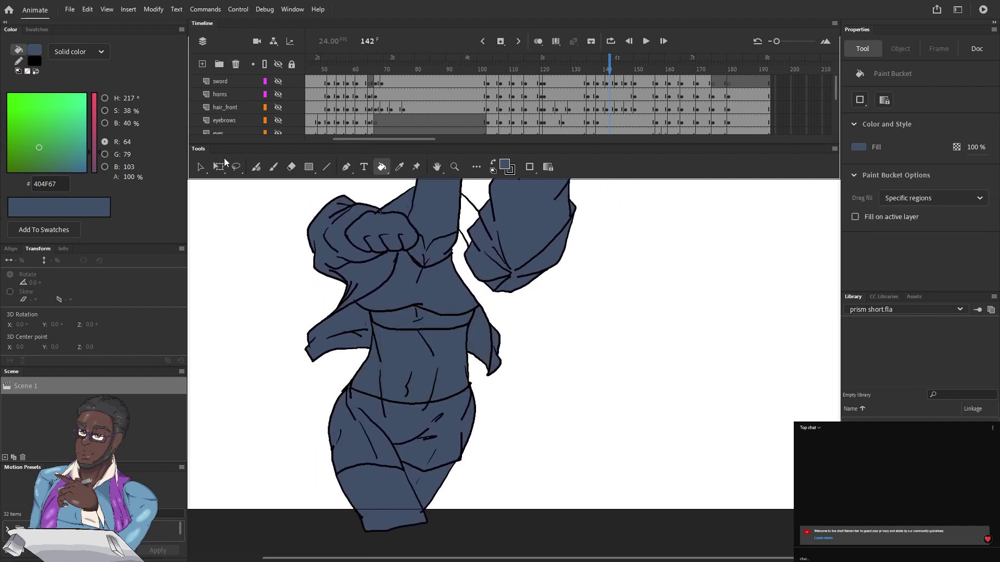
Step: Draw the missing jacket edge from under the raised sleeve down to the waist flap with the black Fluid Brush
click(256, 167)
click(493, 163)
scroll(463, 213, up, 2)
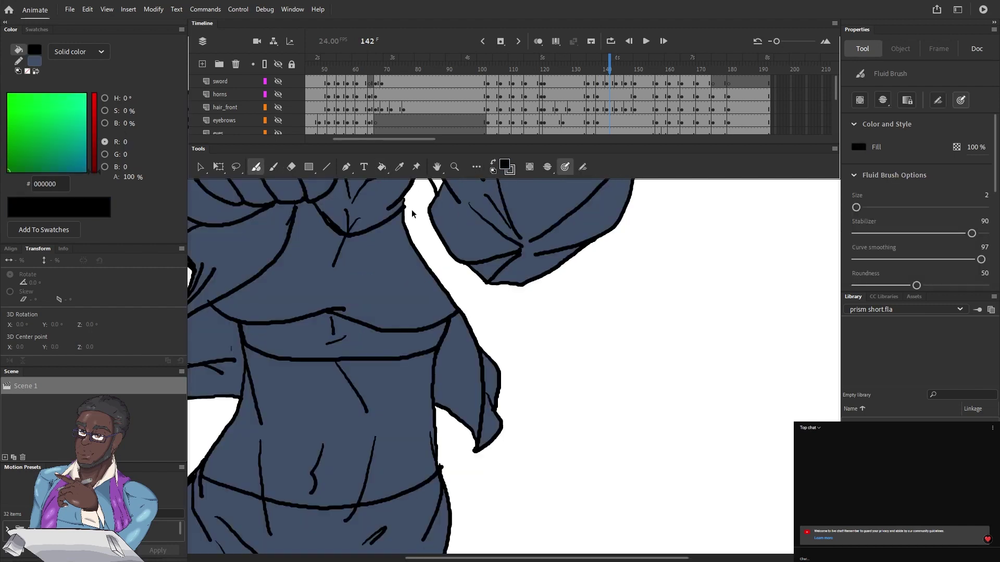
drag(445, 315, 446, 368)
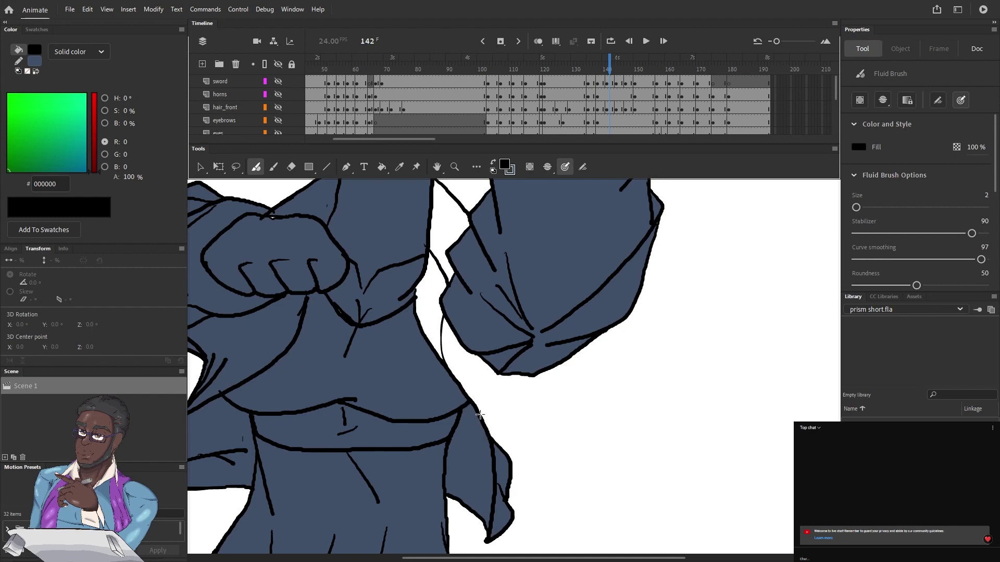
drag(480, 415, 480, 355)
key(ctrl+z)
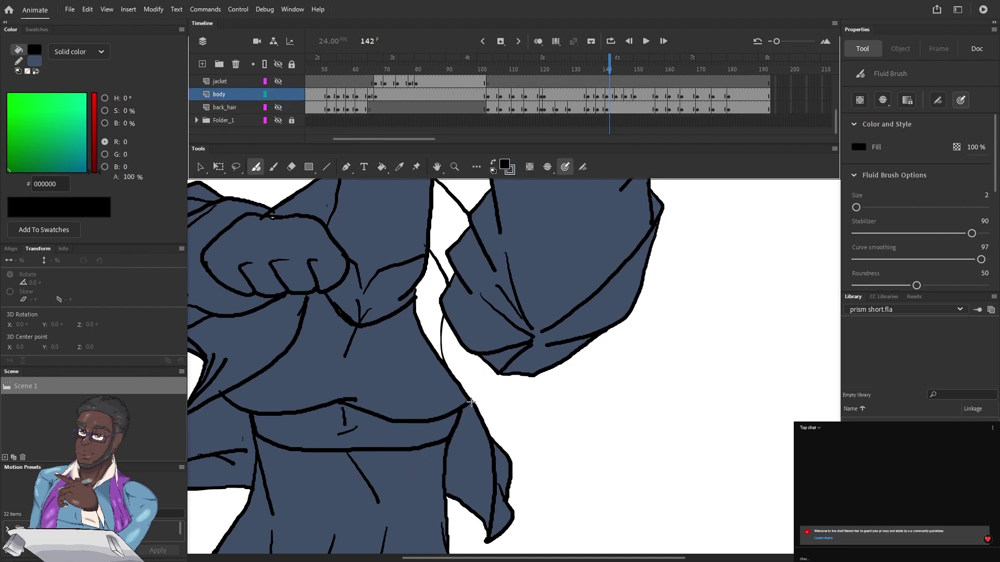
mouse_move(467, 357)
mouse_down()
mouse_move(479, 405)
mouse_move(481, 357)
mouse_up()
drag(487, 392, 491, 442)
Step: Fill the enclosed gap between the torso and the raised sleeve with 404F67
key(x)
key(k)
click(436, 333)
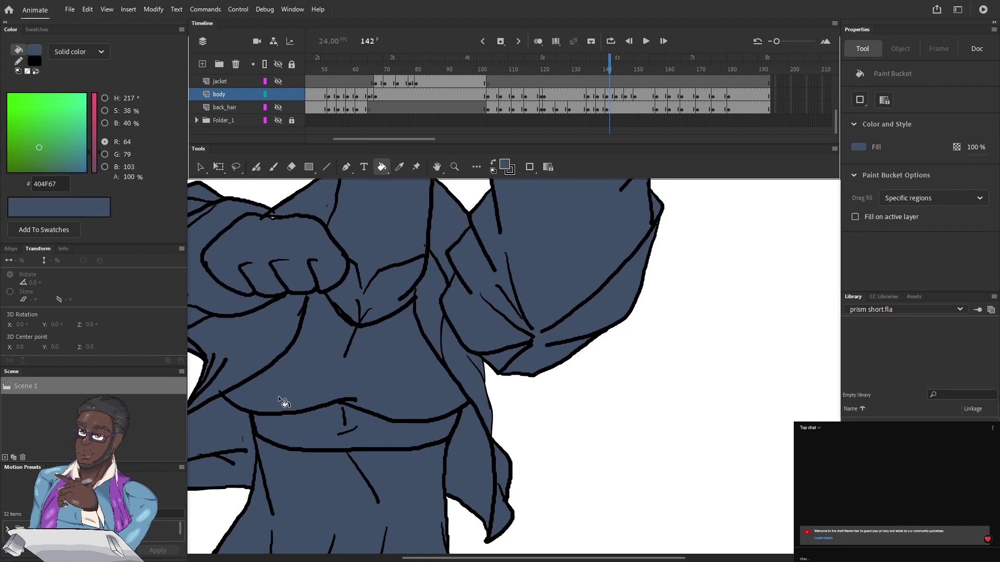
drag(278, 395, 468, 353)
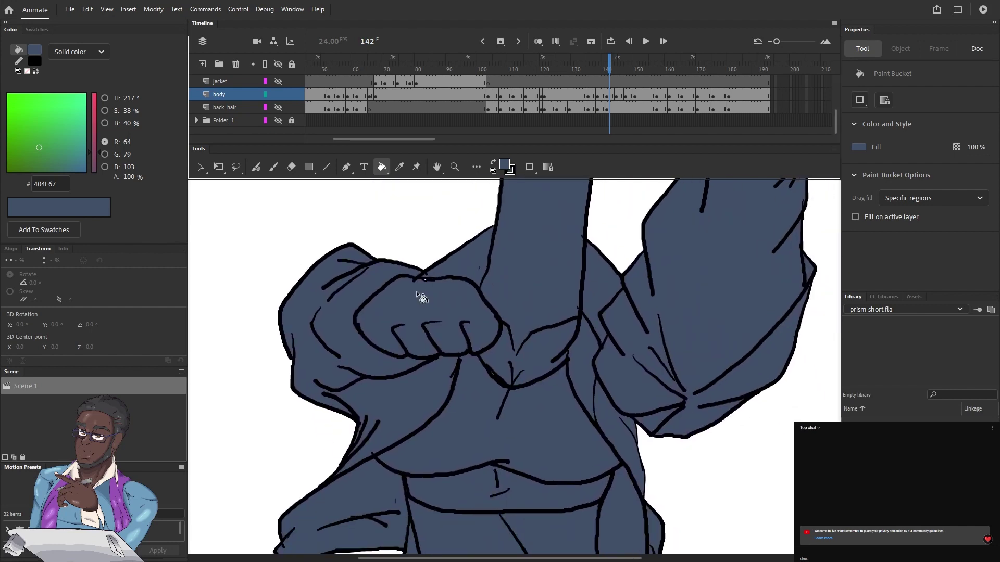
scroll(422, 294, down, 5)
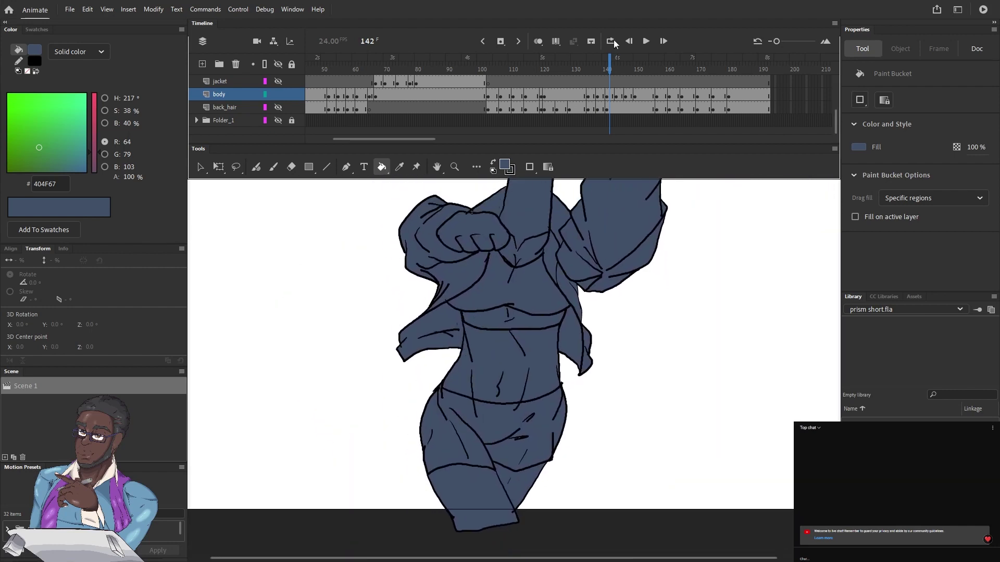
Step: Go to frame 144, close the thigh's lower edge with the Fluid Brush, and fill the midriff and thigh with 404F67
click(613, 65)
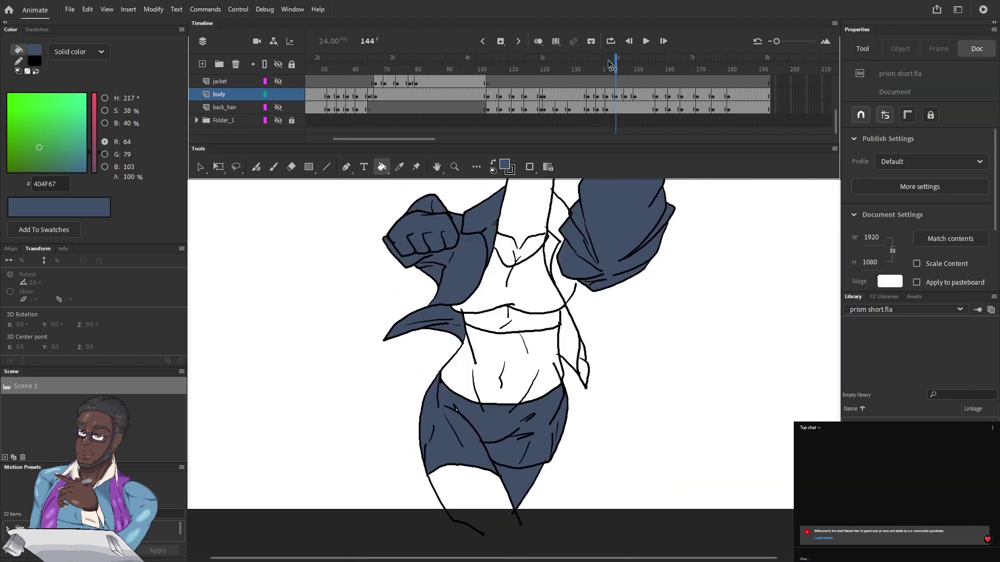
click(495, 367)
click(256, 167)
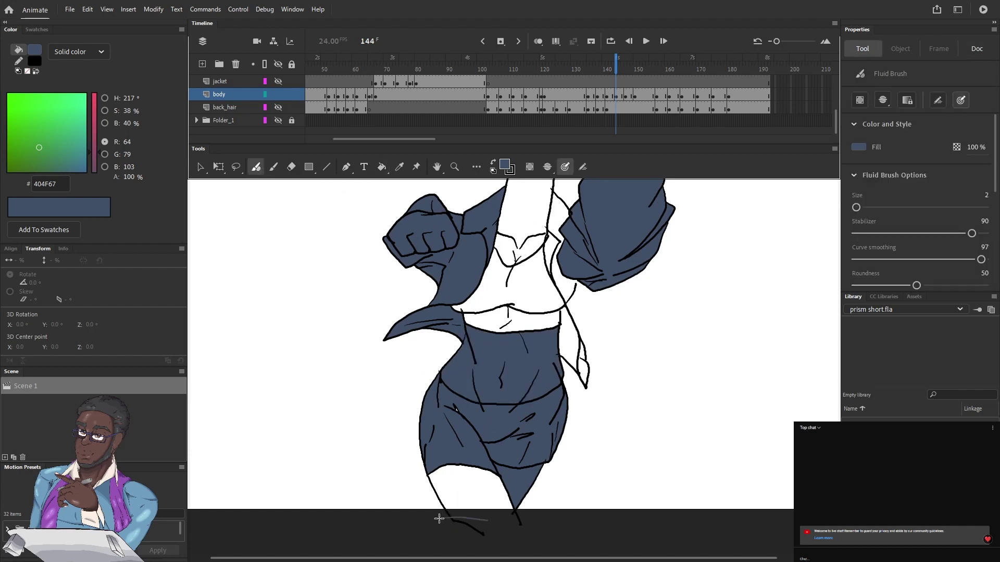
key(k)
click(472, 490)
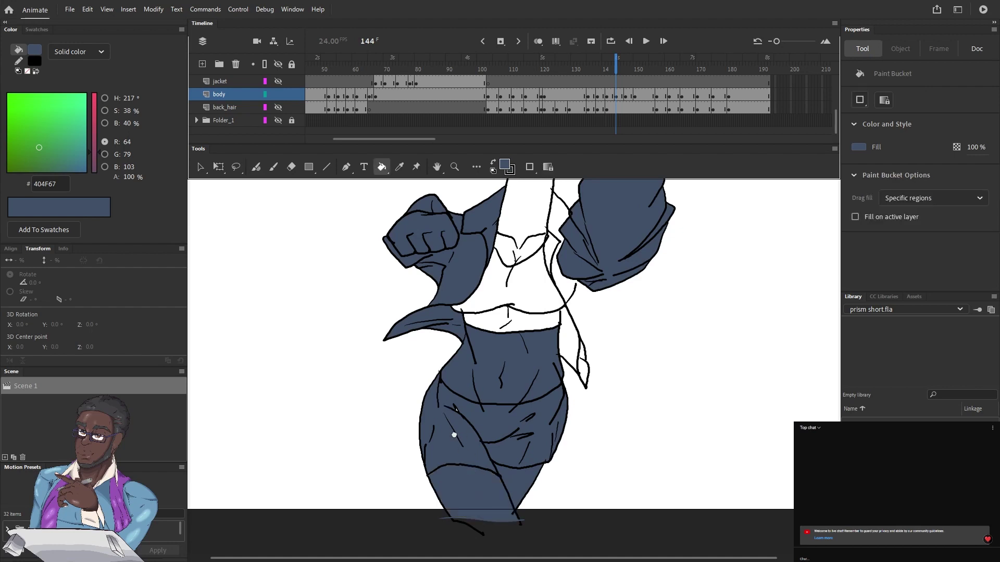
drag(453, 435, 454, 497)
click(491, 382)
Step: Draw the jacket's missing edge from the raised sleeve down to the flap with the black Fluid Brush
scroll(497, 350, up, 5)
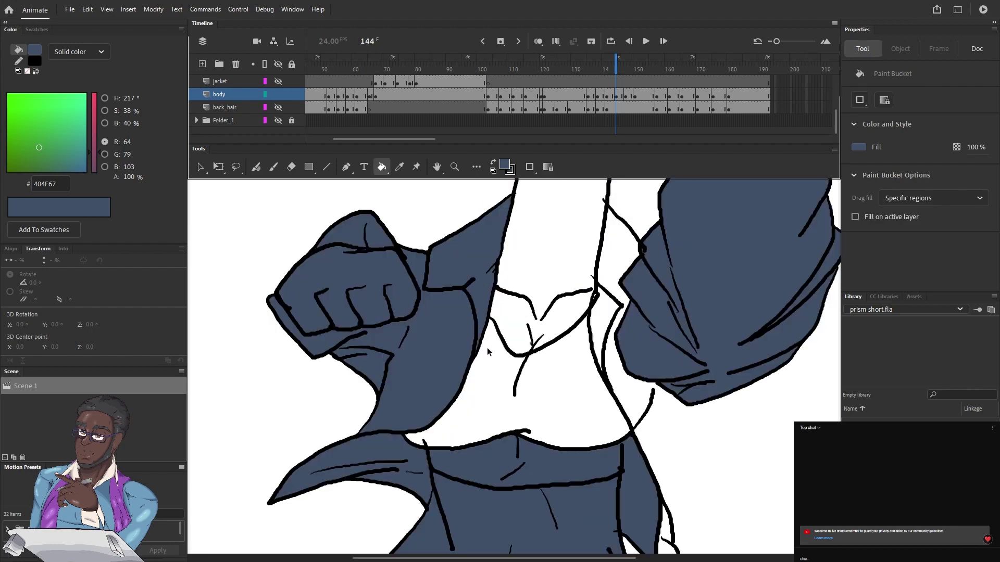
click(493, 162)
click(255, 167)
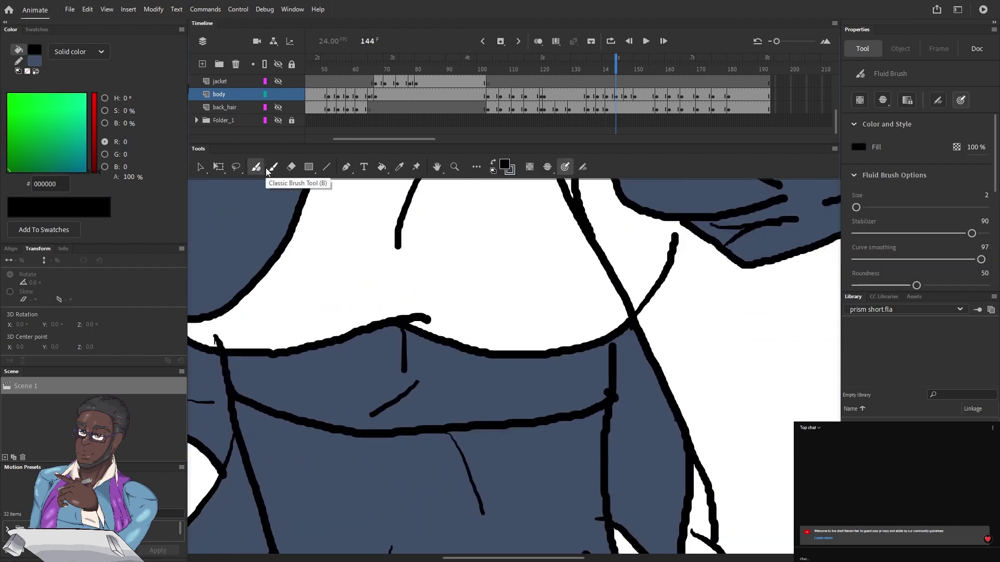
drag(666, 417, 544, 503)
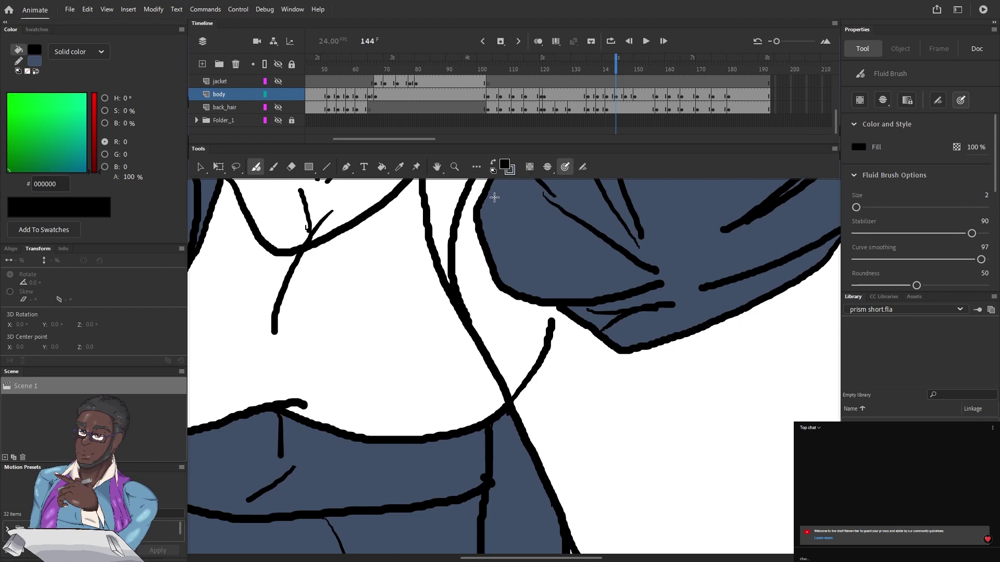
drag(494, 197, 460, 147)
mouse_move(535, 486)
mouse_down()
mouse_move(516, 295)
mouse_move(528, 262)
mouse_up()
drag(373, 301, 529, 506)
mouse_move(453, 259)
mouse_down()
mouse_move(419, 359)
mouse_move(393, 333)
mouse_up()
mouse_move(465, 323)
mouse_down()
mouse_move(507, 478)
mouse_move(525, 398)
mouse_up()
drag(555, 433, 548, 458)
drag(516, 313, 506, 337)
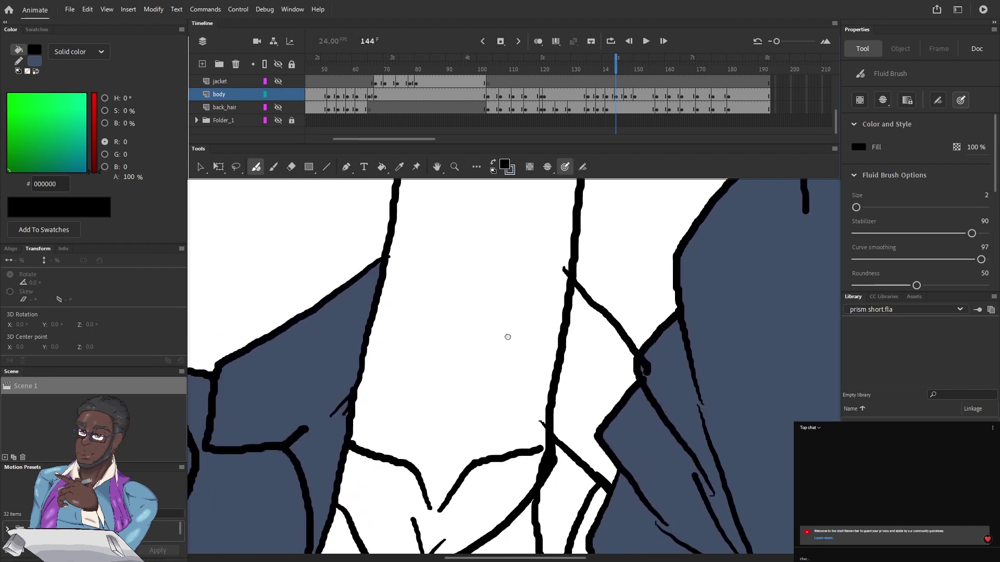
key(ctrl+minus)
Step: Fill the chest, neck, neckline, shoulder gap and the jacket areas under the raised sleeve with 404F67
drag(378, 388, 413, 288)
click(492, 163)
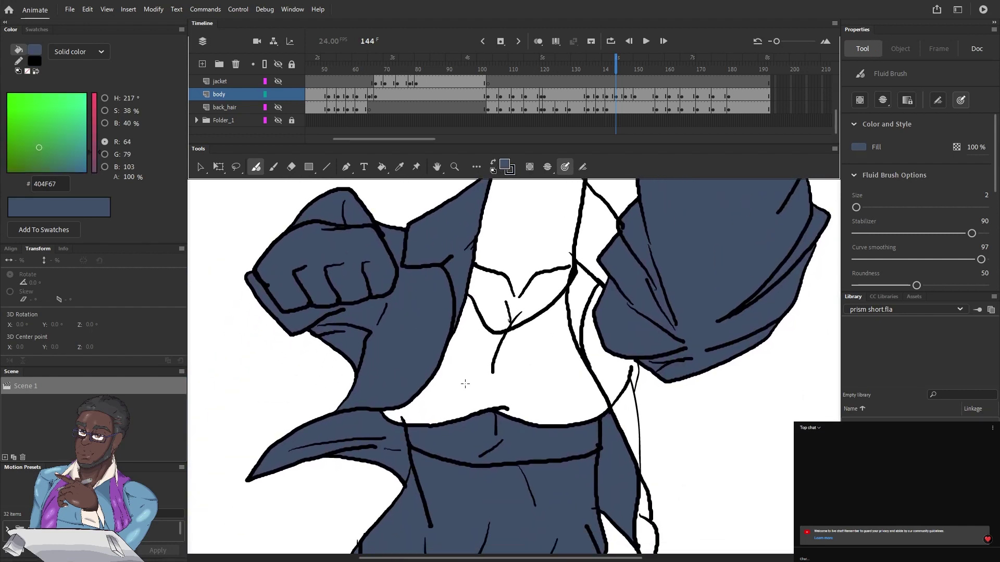
key(k)
click(464, 384)
click(610, 370)
click(624, 414)
mouse_move(534, 461)
mouse_down()
mouse_move(488, 369)
mouse_move(499, 389)
mouse_move(518, 517)
mouse_up()
click(601, 451)
click(487, 367)
click(548, 376)
click(561, 328)
drag(351, 390, 429, 267)
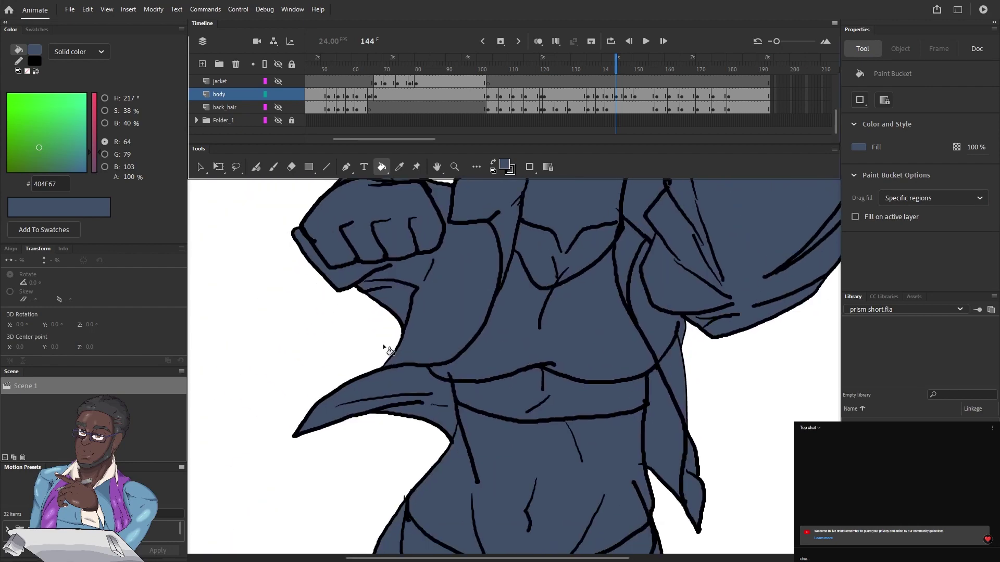
Step: Go to frame 147 and fill the neck, neckline and jacket panel beneath the raised sleeve with 404F67
key(period)
key(period)
key(period)
click(636, 359)
mouse_move(619, 272)
mouse_down()
mouse_move(604, 378)
mouse_move(616, 437)
mouse_up()
click(600, 375)
click(584, 385)
click(551, 447)
drag(356, 468, 402, 405)
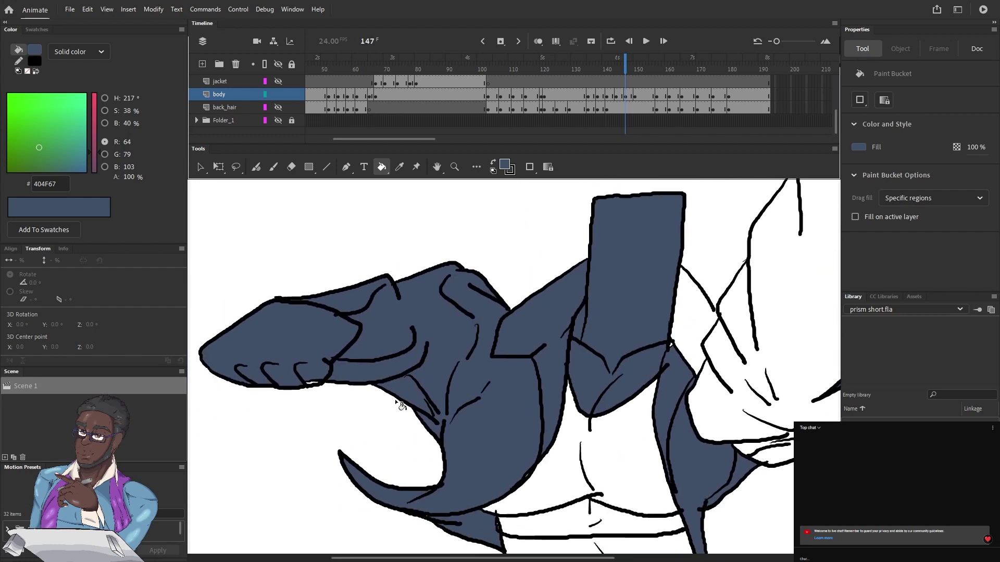
Step: Fill the chest, the band below it, the midriff and the hip's outer edge with 404F67
drag(548, 495, 527, 405)
click(526, 404)
click(532, 439)
drag(533, 443, 497, 315)
click(472, 438)
mouse_move(472, 440)
mouse_down()
mouse_move(394, 398)
mouse_move(430, 362)
mouse_move(443, 250)
mouse_up()
click(581, 359)
click(581, 330)
Step: Close the thigh's open lower edge with a 404F67 Fluid Brush stroke and fill the thigh with the same colour
drag(371, 369, 443, 265)
click(256, 166)
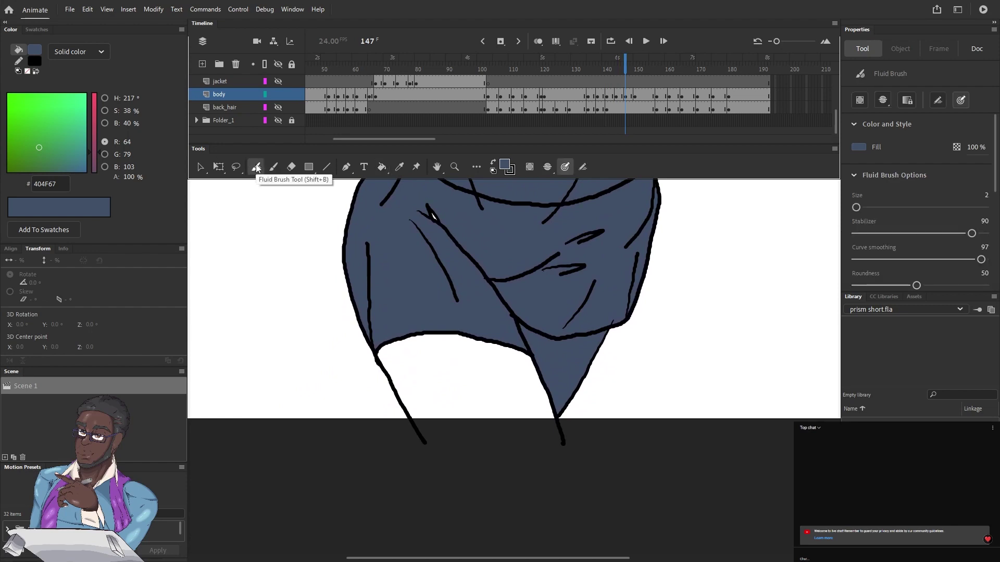
drag(417, 439, 565, 442)
key(k)
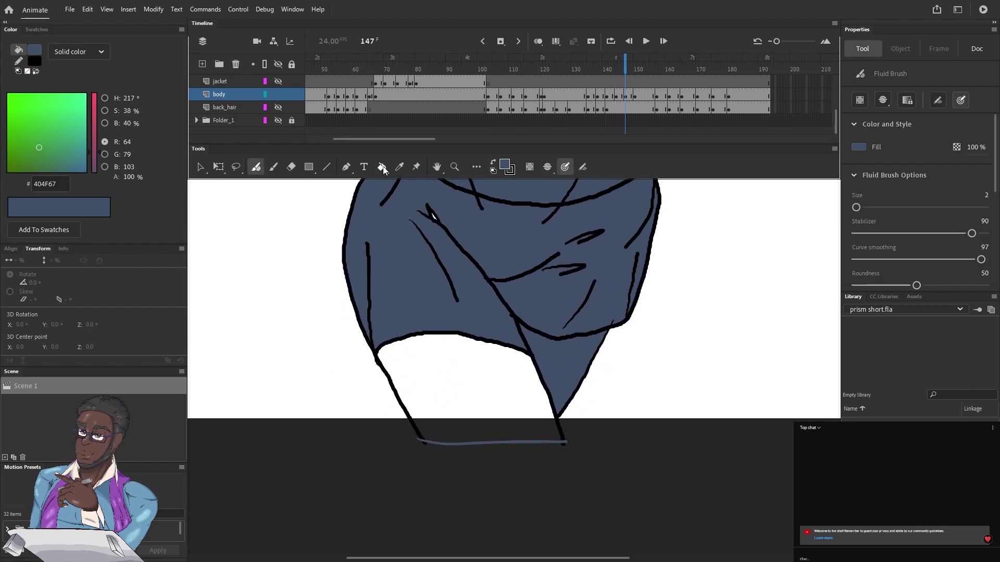
click(440, 370)
Step: Touch up the outlines around the raised sleeve and neck with the black Fluid Brush and fill the shoulder gap with 404F67
scroll(499, 385, up, 8)
mouse_move(517, 306)
mouse_down()
mouse_move(475, 453)
mouse_move(440, 383)
mouse_up()
key(x)
click(260, 165)
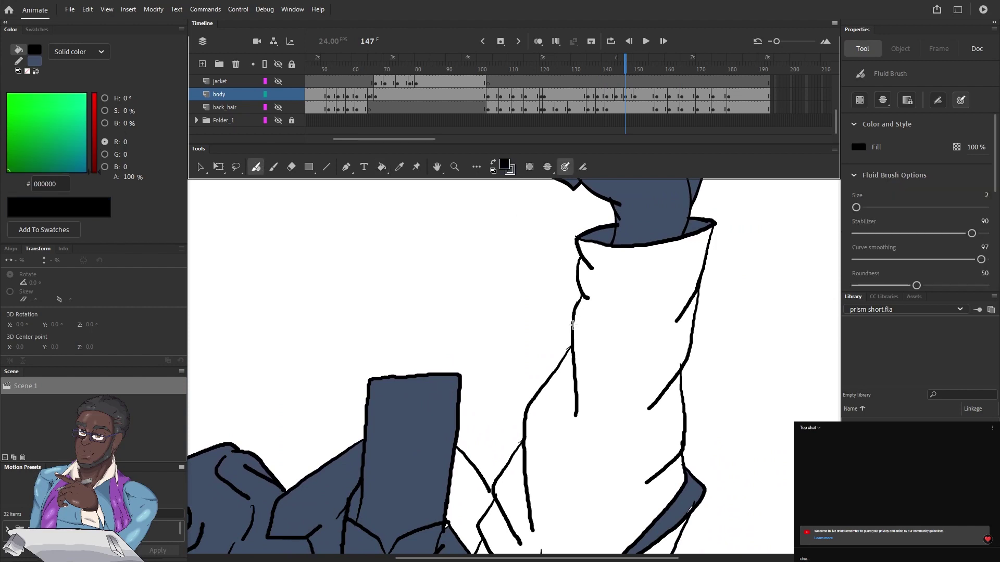
scroll(512, 315, down, 5)
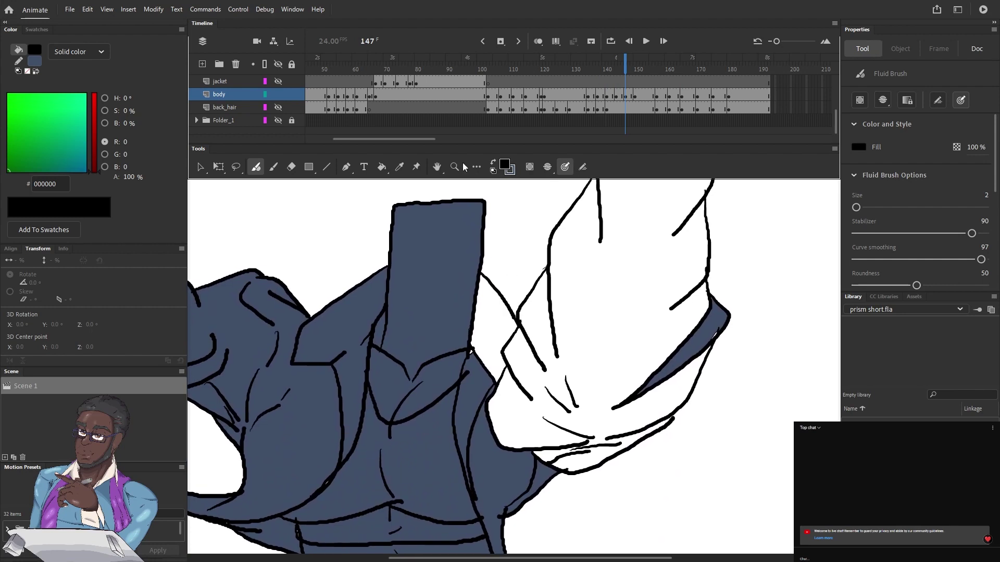
drag(491, 318, 555, 268)
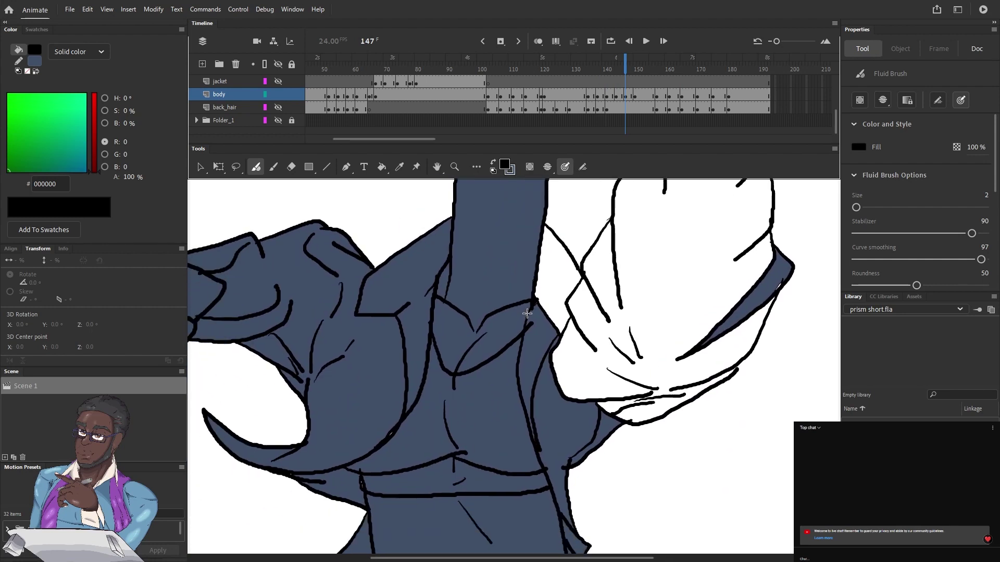
key(k)
key(x)
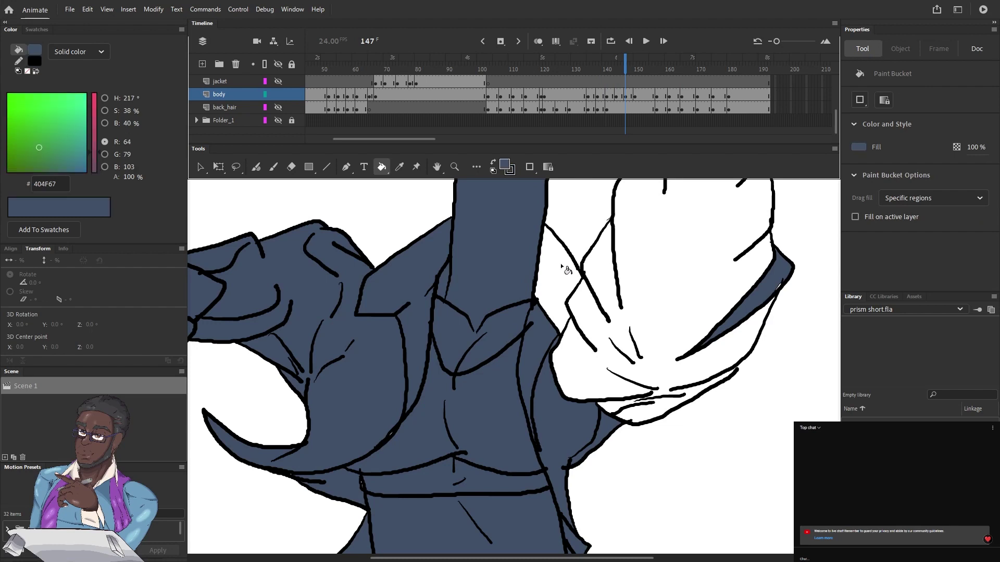
click(569, 270)
scroll(606, 327, up, 1)
scroll(607, 327, right, 1)
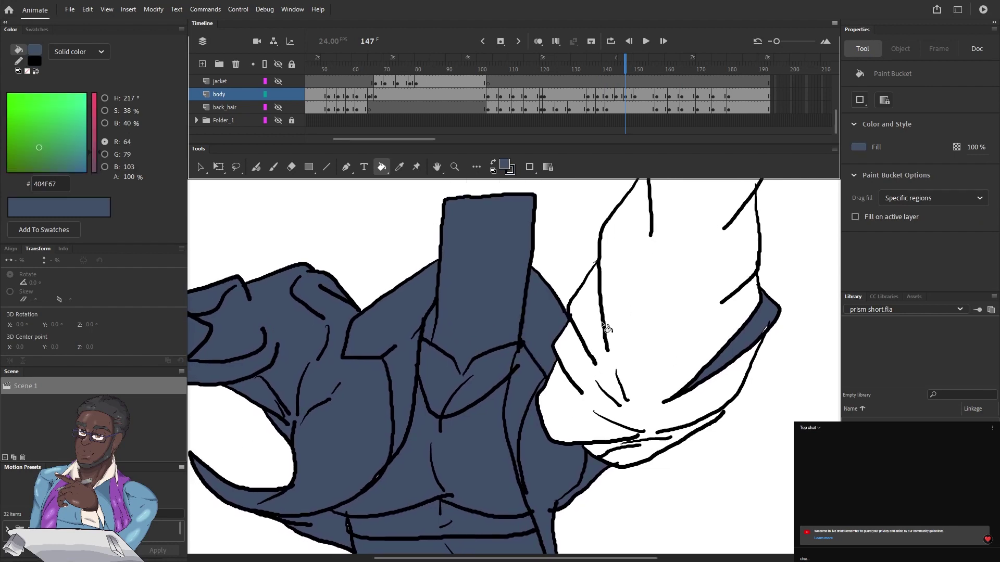
Step: Close the raised sleeve's outline near its lower edge with the black Fluid Brush and fill the sleeve with 404F67
key(x)
key(b)
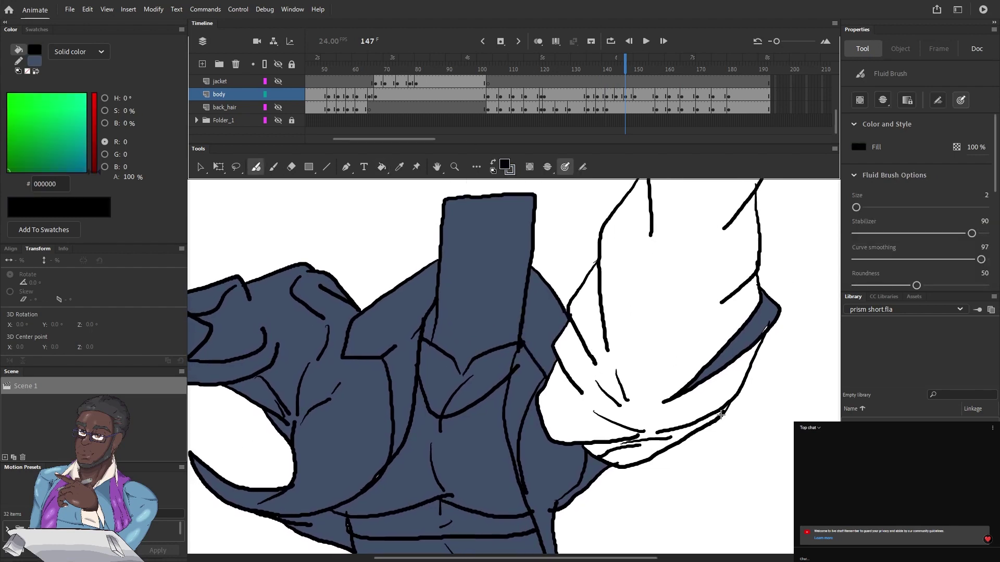
mouse_move(661, 219)
mouse_down()
mouse_move(624, 401)
mouse_move(582, 292)
mouse_move(583, 342)
mouse_up()
key(k)
key(x)
click(541, 277)
Step: Cover the leftover white slivers at the waist's outer edge and the hip fold with the Fluid Brush, using black for the fold
drag(377, 521, 570, 169)
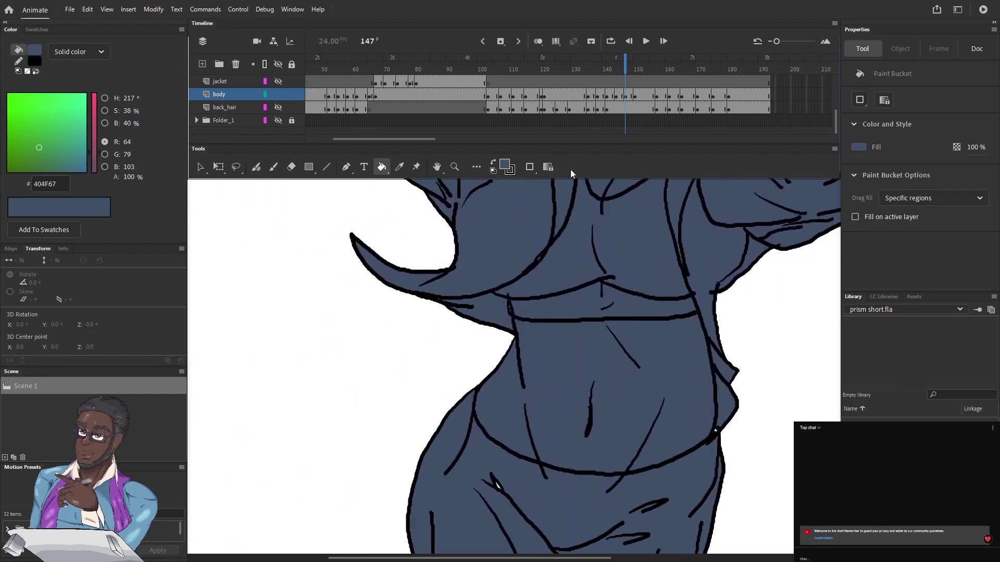
scroll(508, 317, down, 3)
scroll(509, 317, up, 2)
scroll(509, 316, right, 1)
key(b)
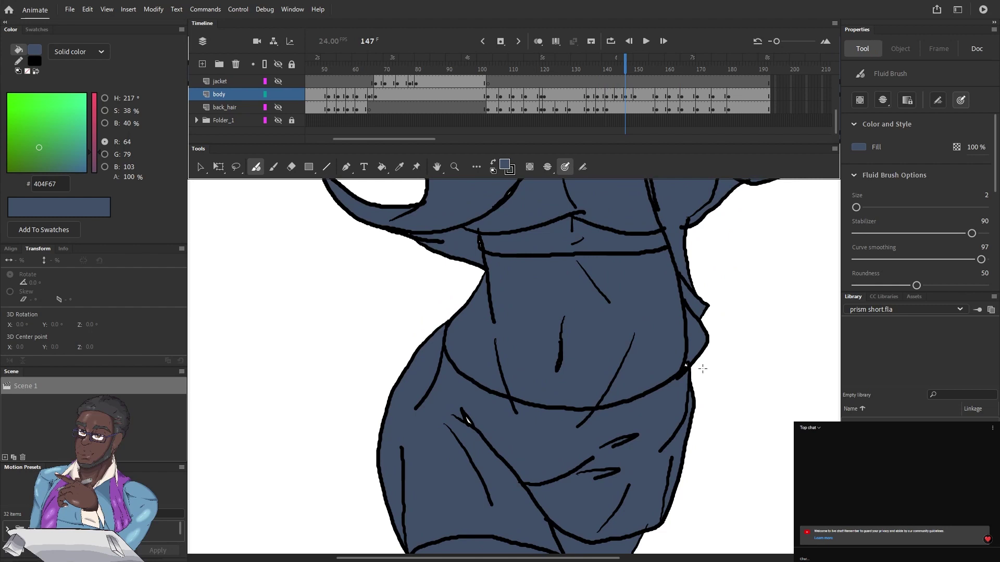
scroll(681, 387, up, 3)
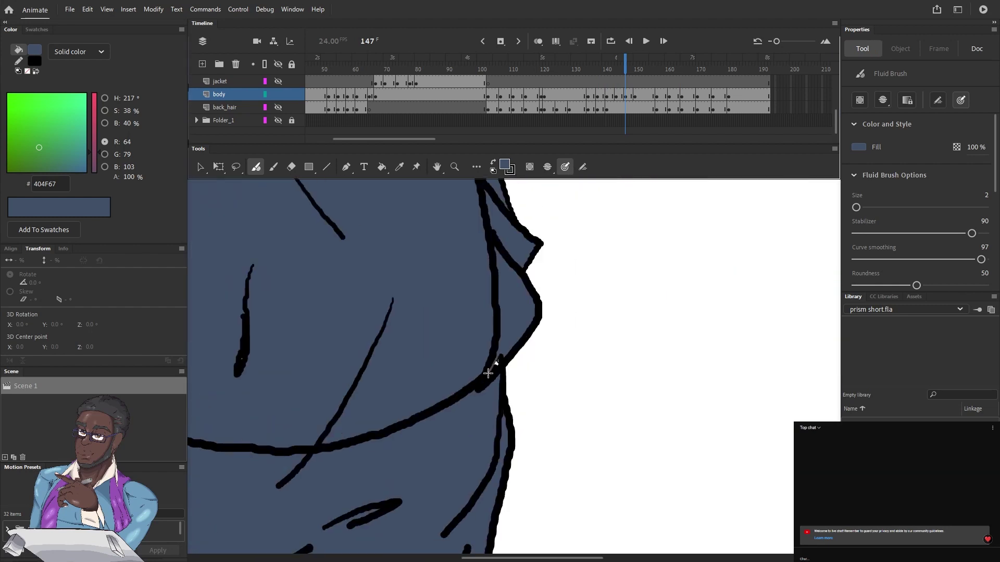
scroll(390, 366, up, 1)
scroll(391, 366, left, 3)
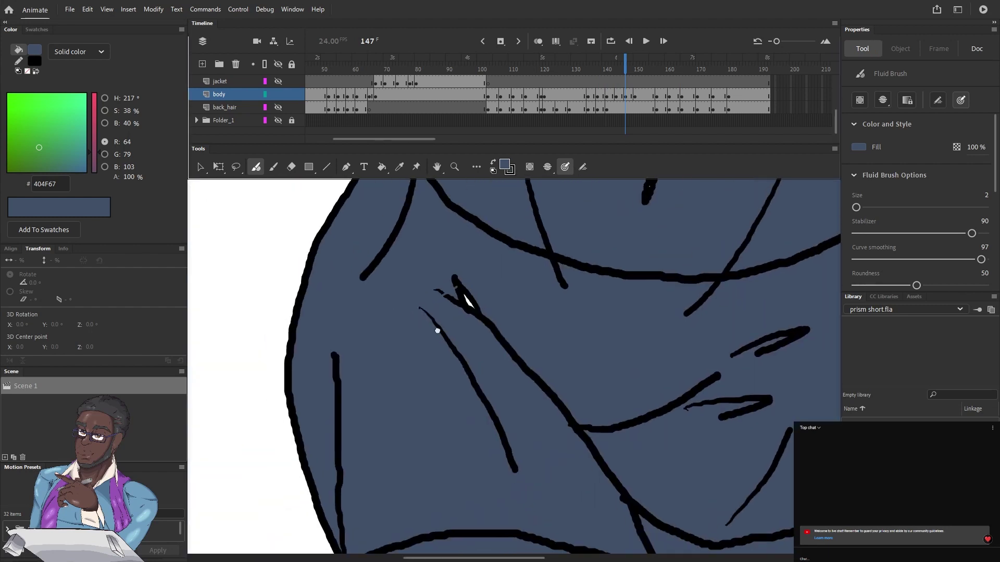
scroll(437, 331, up, 1)
scroll(437, 331, left, 1)
key(x)
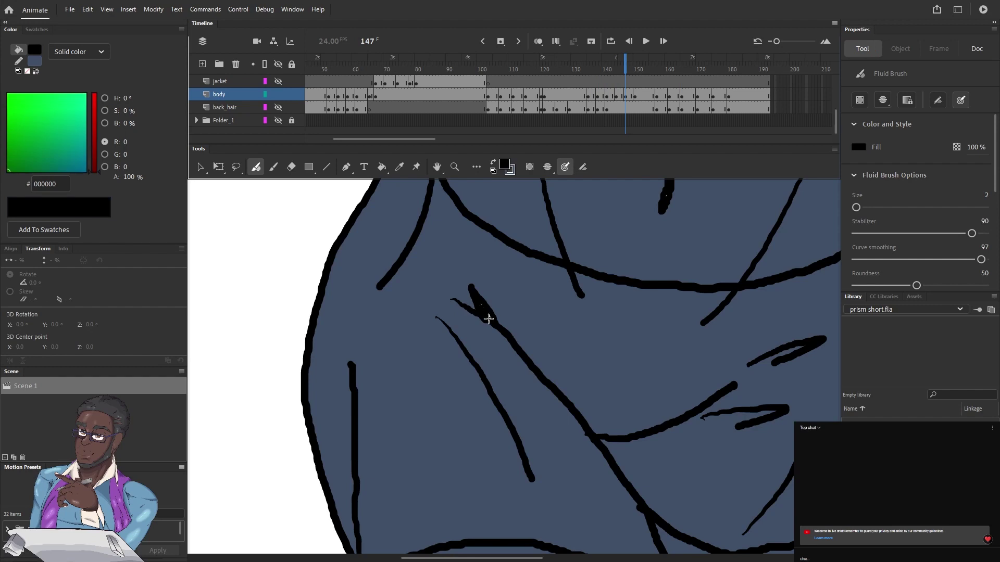
Step: Go to frame 150 and fill the chest, midriff, jacket flap and shoulder gap with 404F67
scroll(483, 306, down, 5)
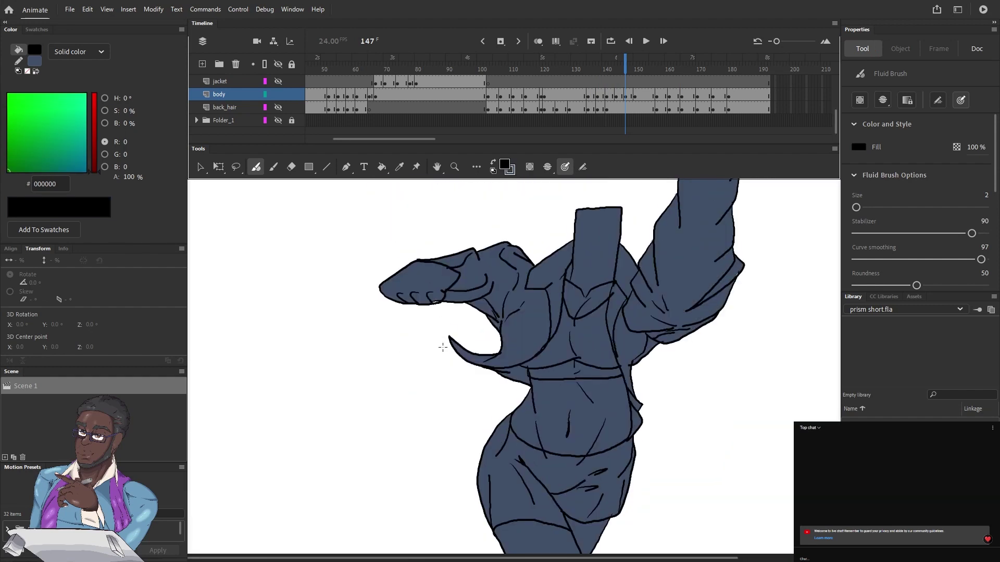
drag(625, 64, 634, 67)
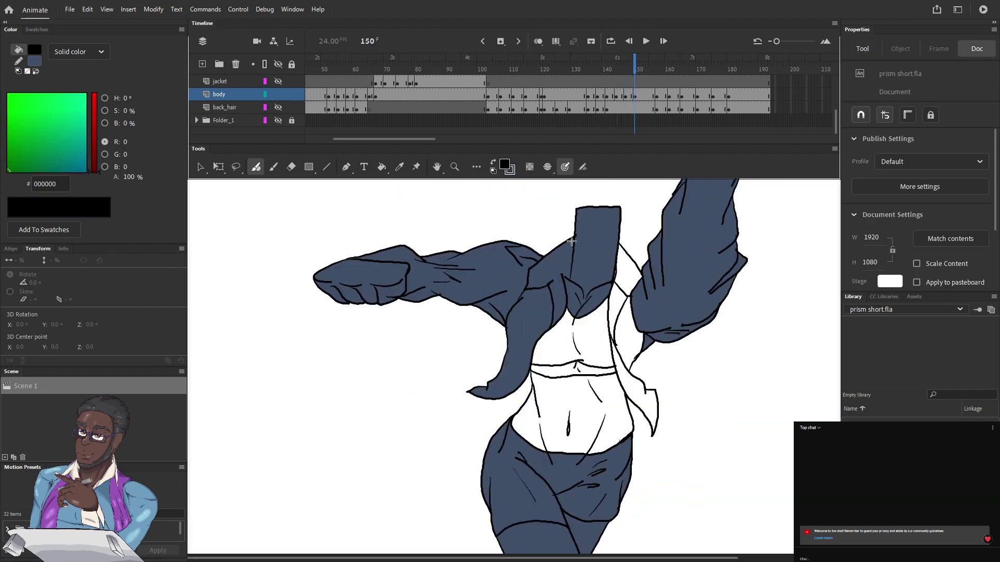
key(x)
key(k)
click(556, 356)
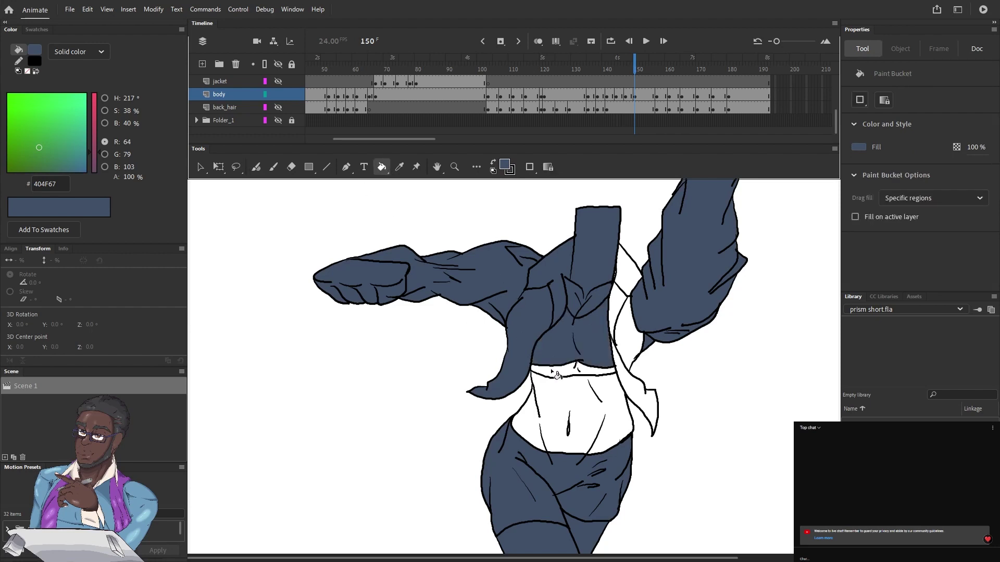
click(550, 394)
click(628, 380)
click(615, 316)
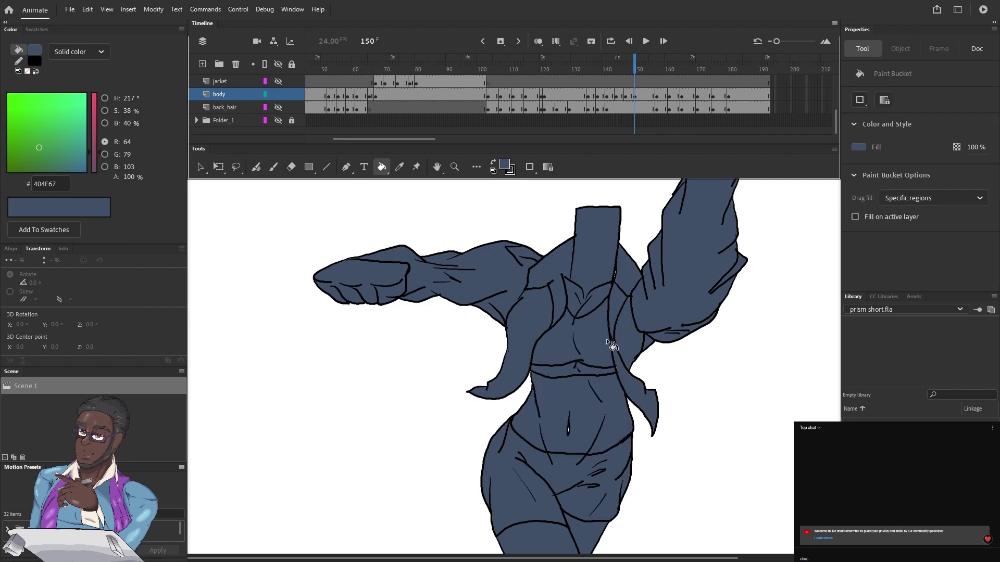